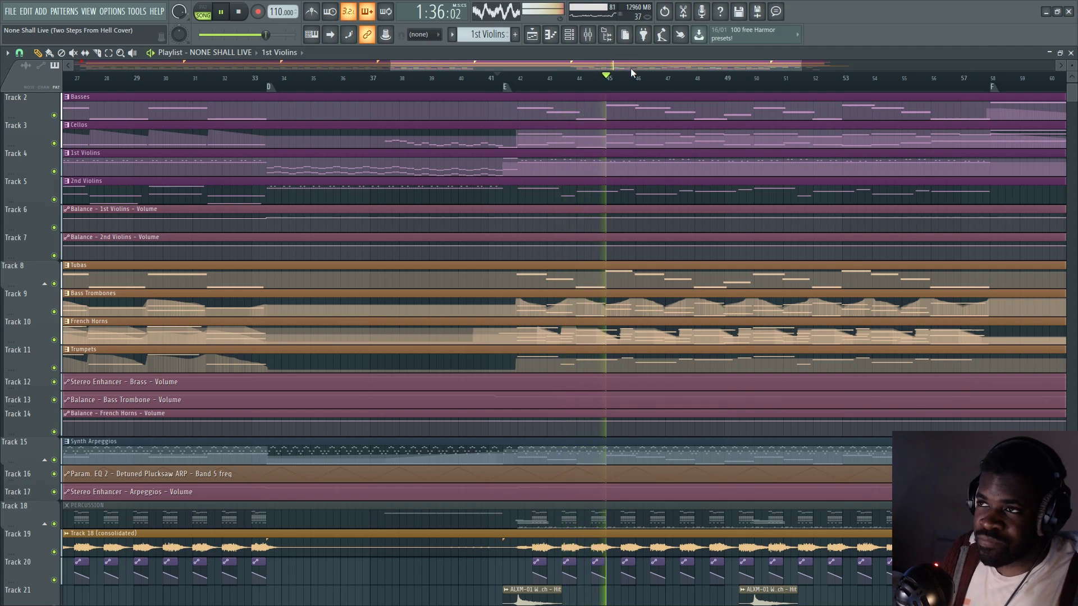
Look over the arrangement in the playlist, from the string tracks down to the percussion tracks.
drag(631, 68, 525, 98)
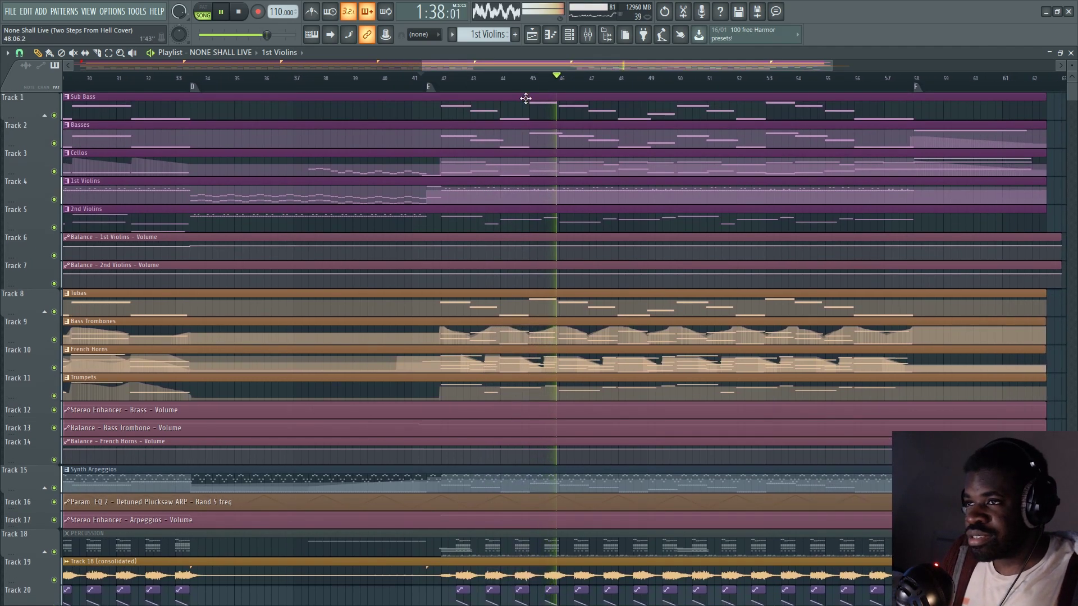
scroll(648, 64, up, 2)
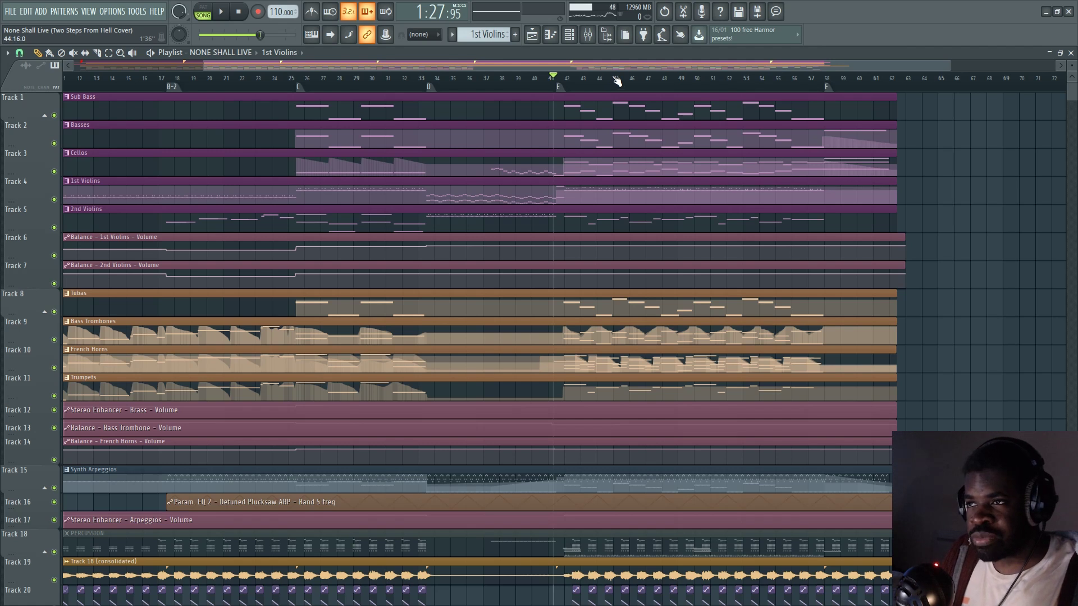
scroll(617, 81, up, 1)
scroll(616, 82, down, 2)
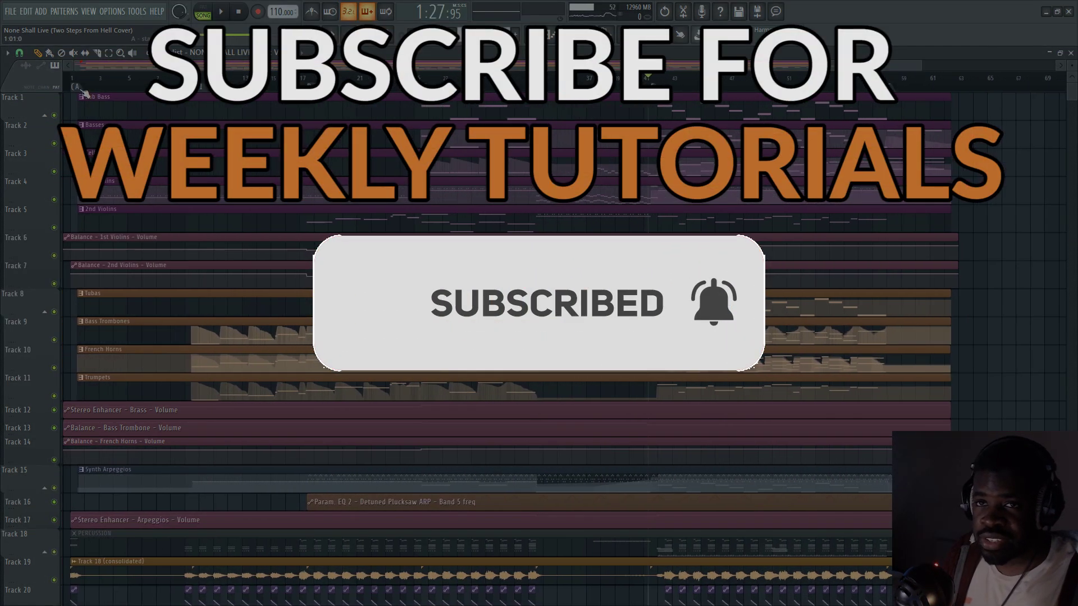
scroll(201, 449, down, 10)
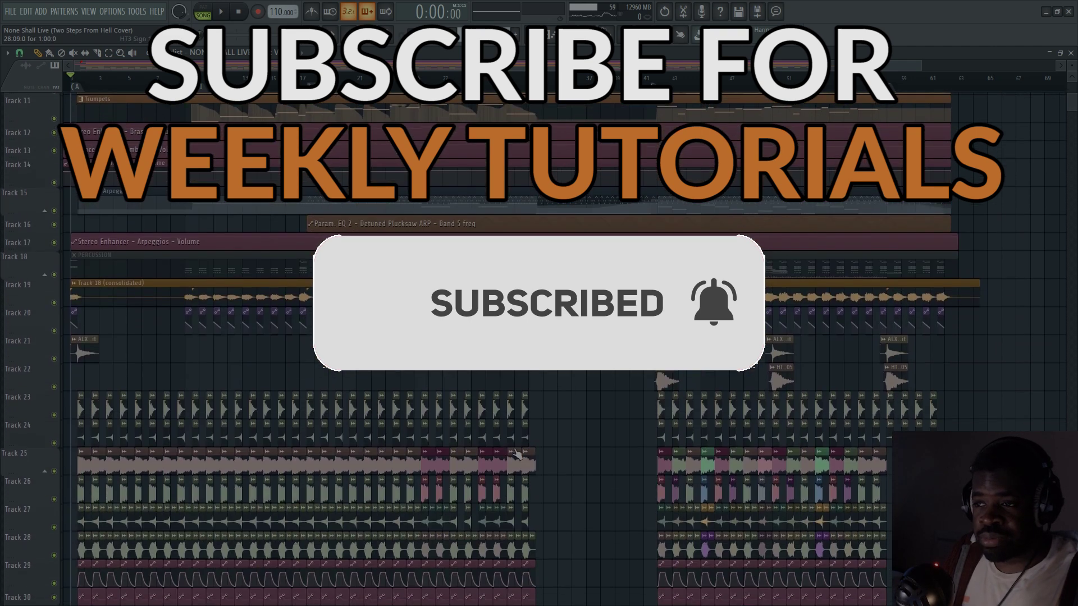
scroll(896, 349, up, 5)
scroll(896, 349, up, 4)
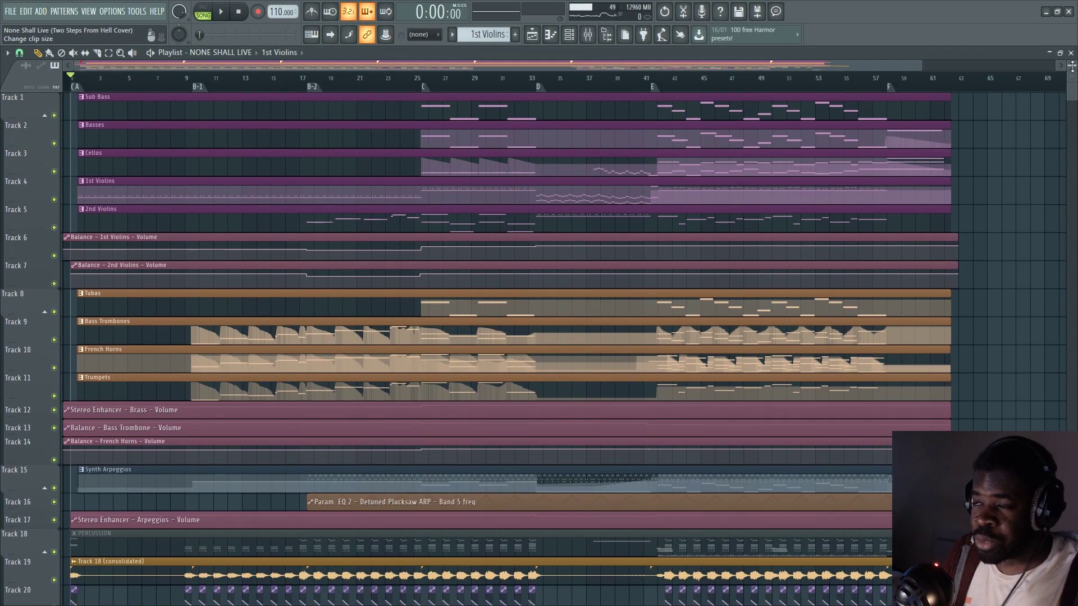
Increase the height of the playlist tracks and survey the arrangement from its opening bars, including the percussion.
drag(1072, 66, 1071, 69)
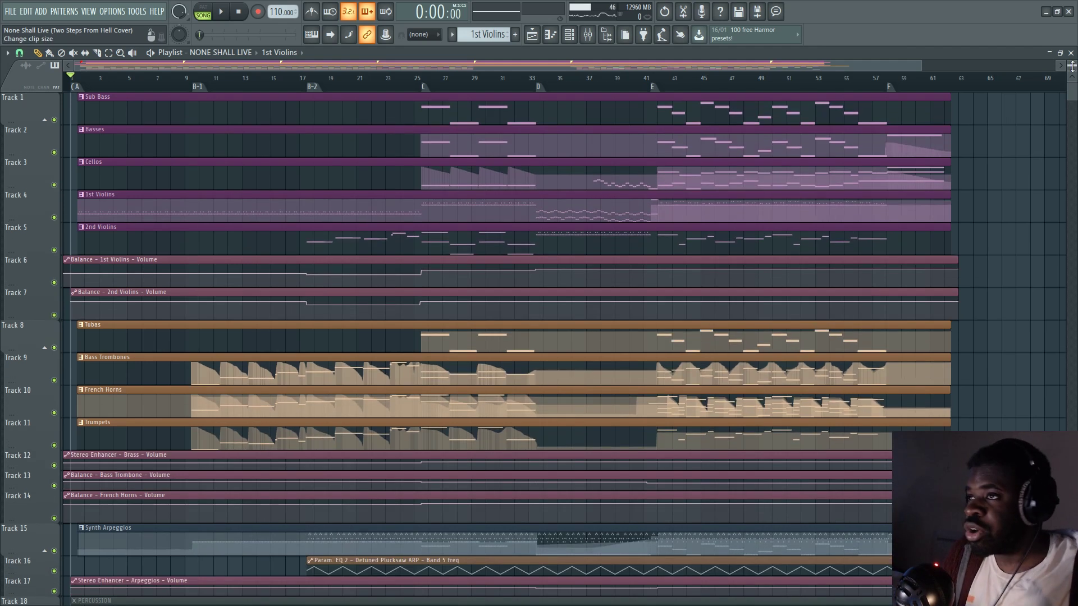
scroll(493, 86, up, 3)
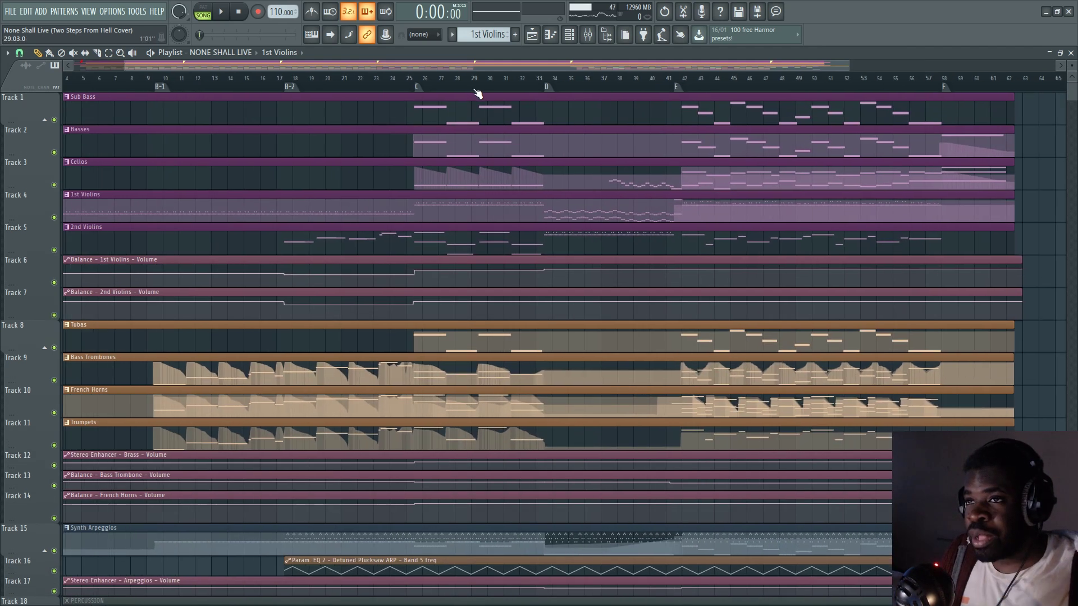
drag(502, 65, 373, 68)
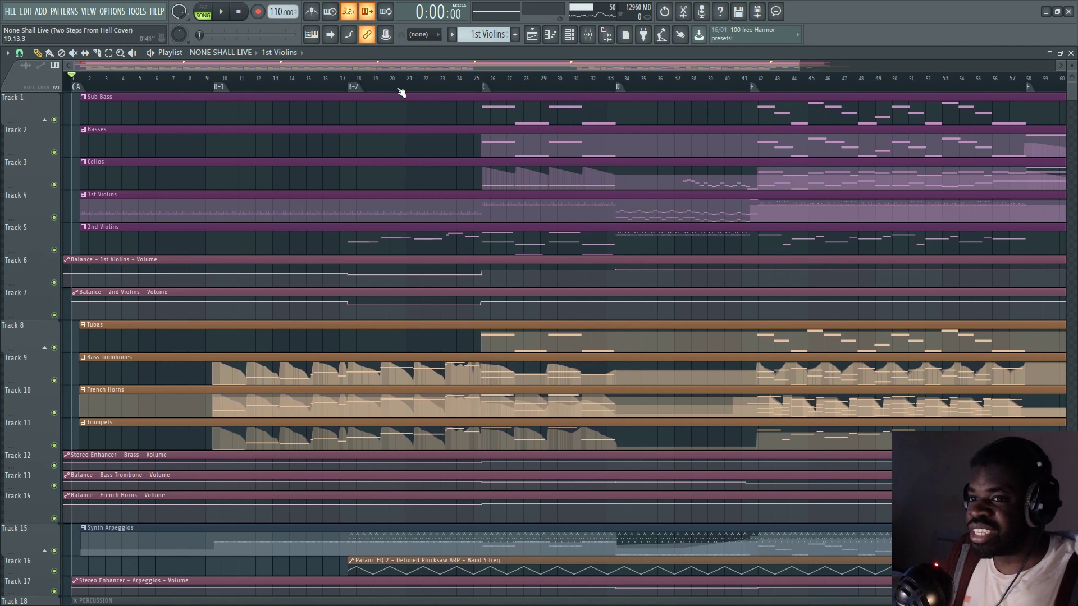
scroll(144, 289, down, 10)
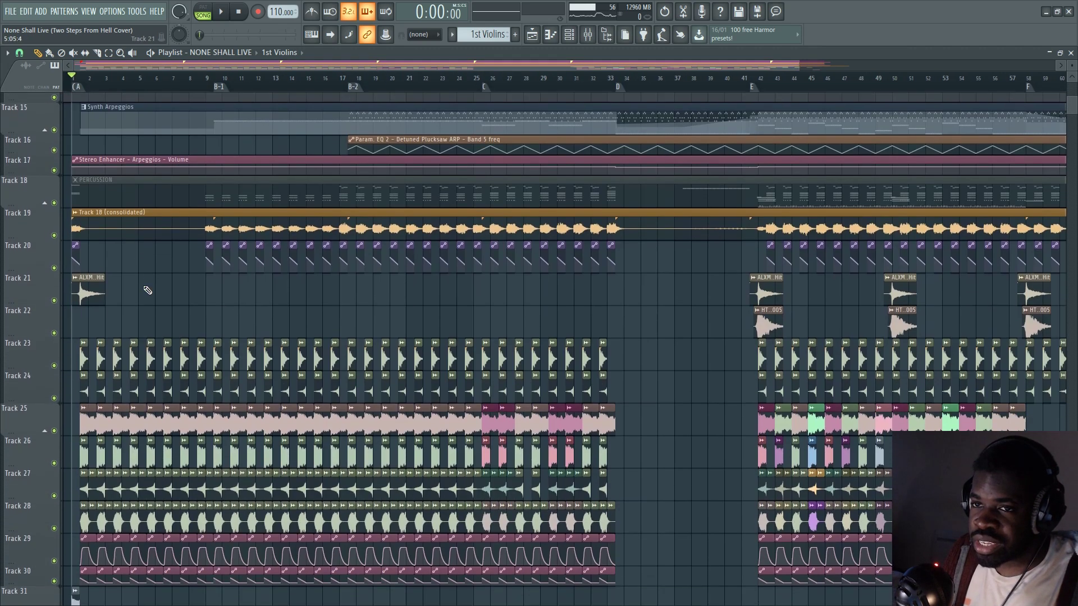
scroll(144, 289, up, 5)
scroll(145, 289, up, 5)
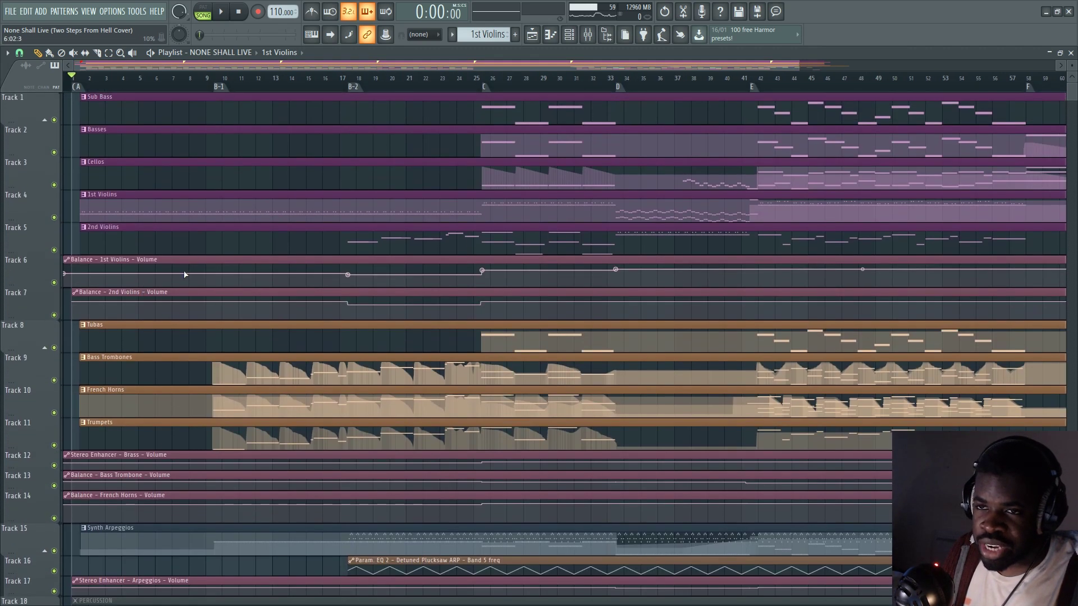
scroll(161, 272, down, 5)
scroll(145, 277, up, 5)
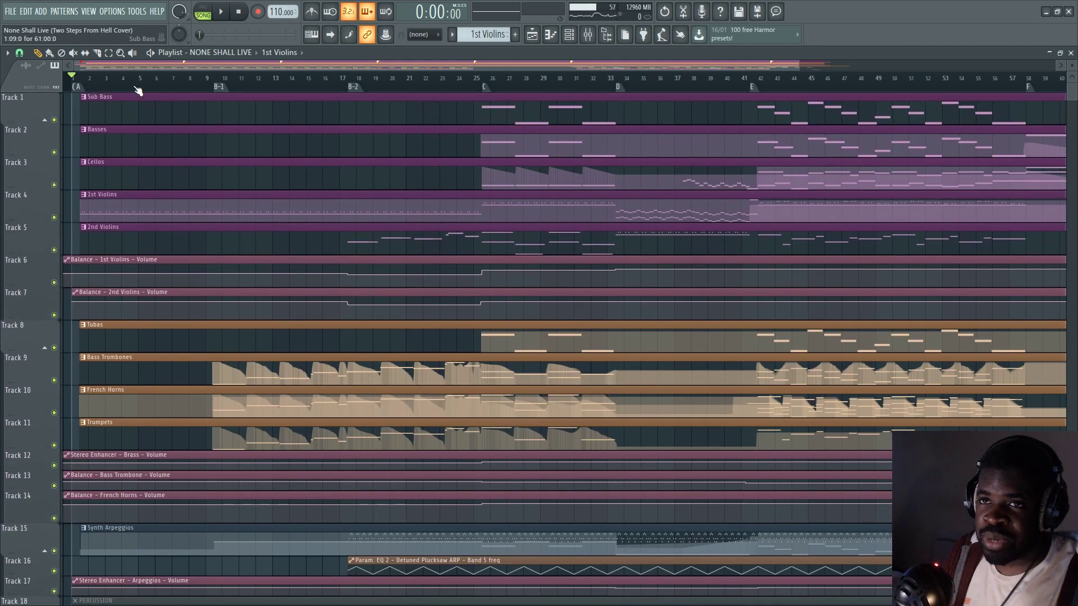
scroll(133, 89, up, 3)
scroll(112, 88, down, 4)
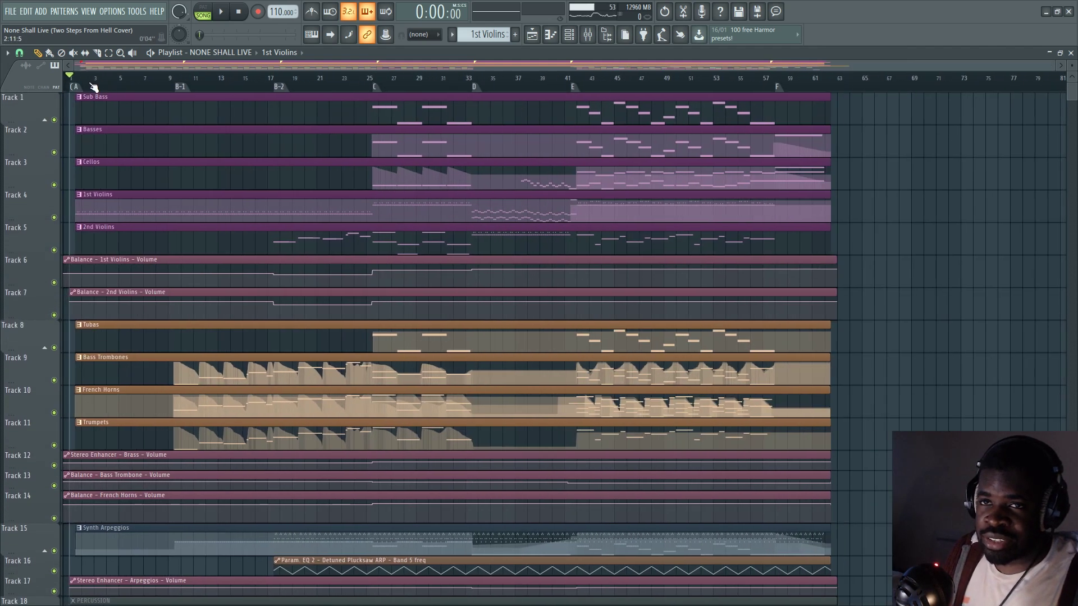
Play the opening bars of the arrangement with all tracks on, and stop playback.
scroll(94, 88, up, 4)
scroll(94, 89, up, 4)
key(space)
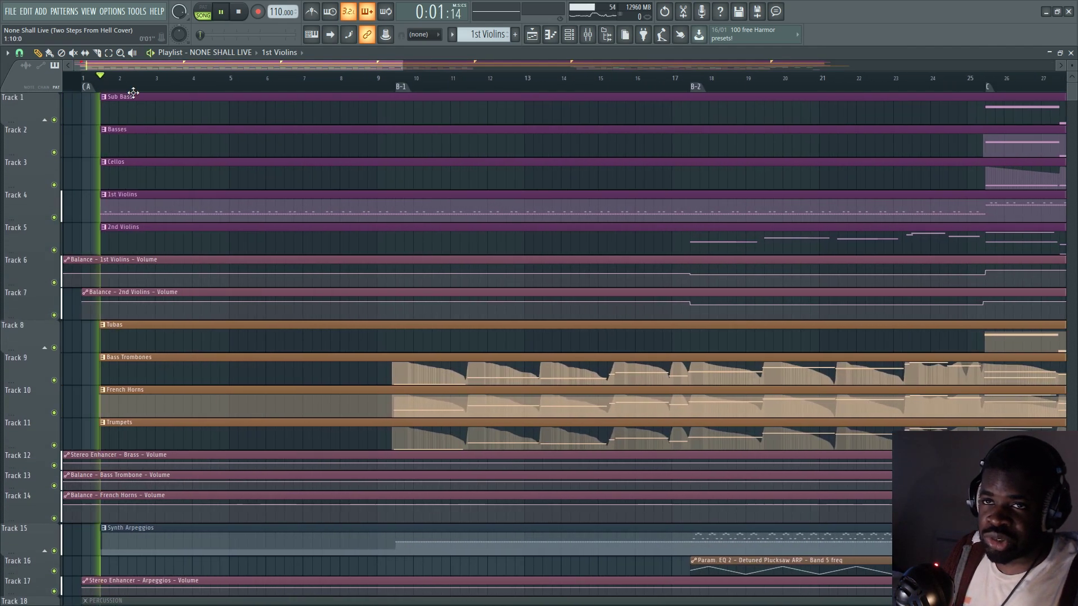
scroll(230, 84, up, 2)
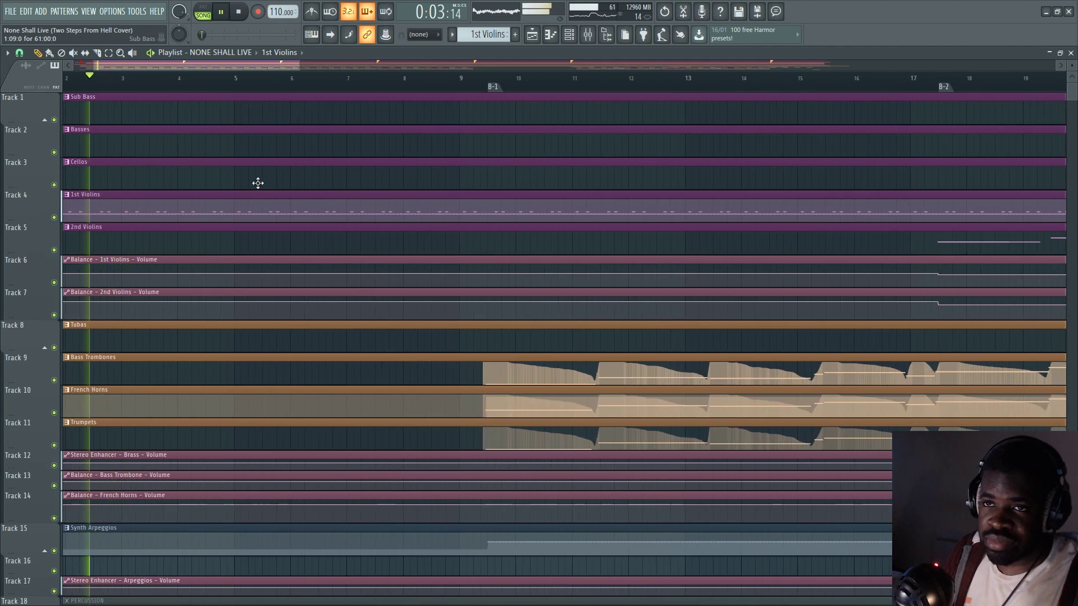
scroll(236, 78, down, 3)
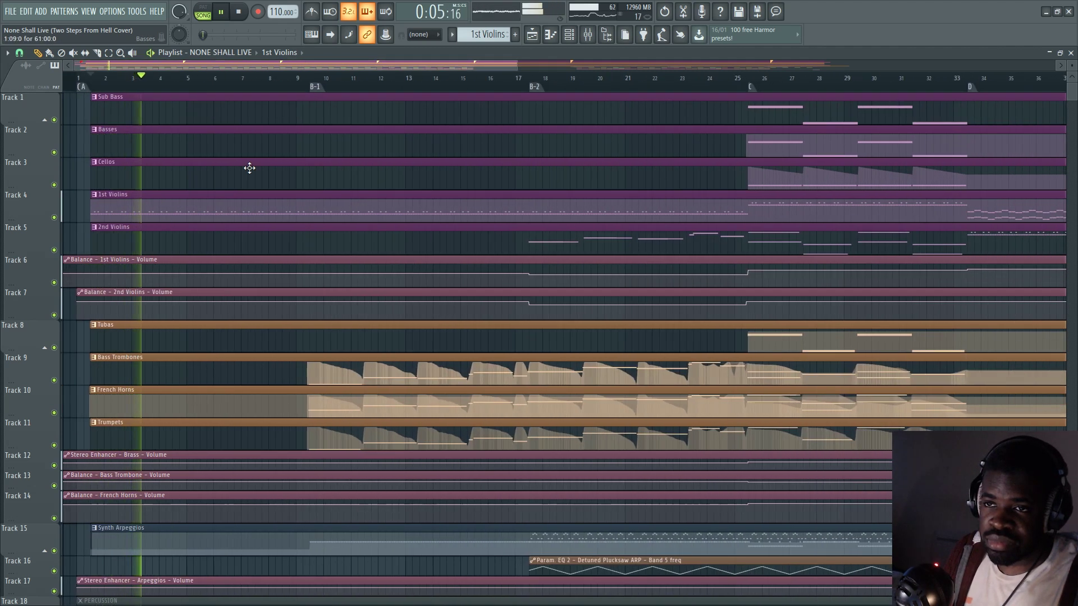
key(space)
scroll(132, 385, down, 4)
scroll(107, 339, up, 4)
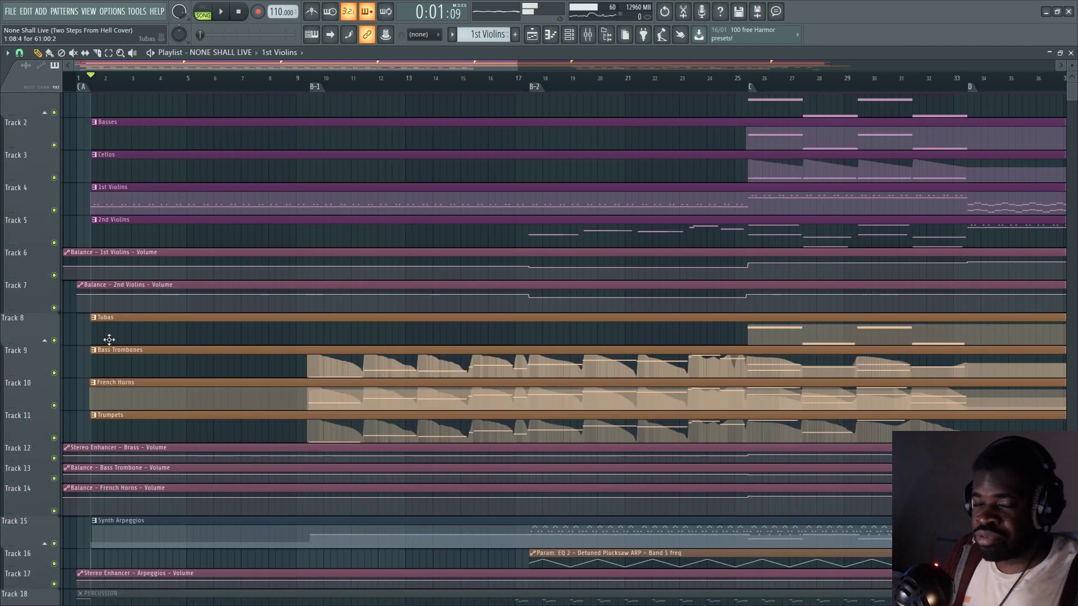
Solo the 1st Violins track, open its pattern in the piano roll and listen to the opening notes.
right_click(54, 218)
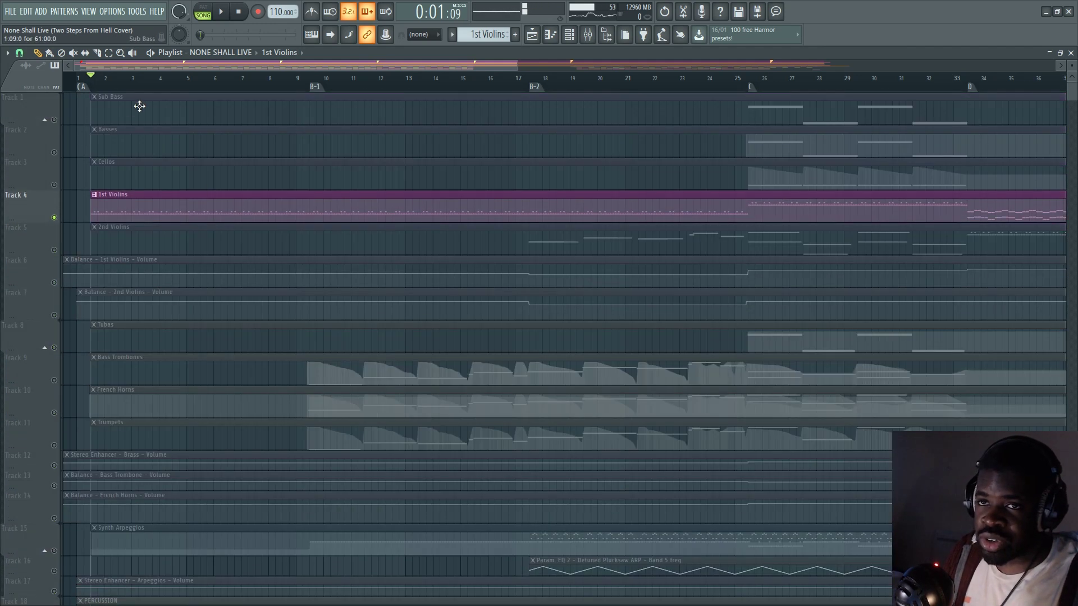
double_click(130, 207)
key(space)
scroll(199, 332, down, 2)
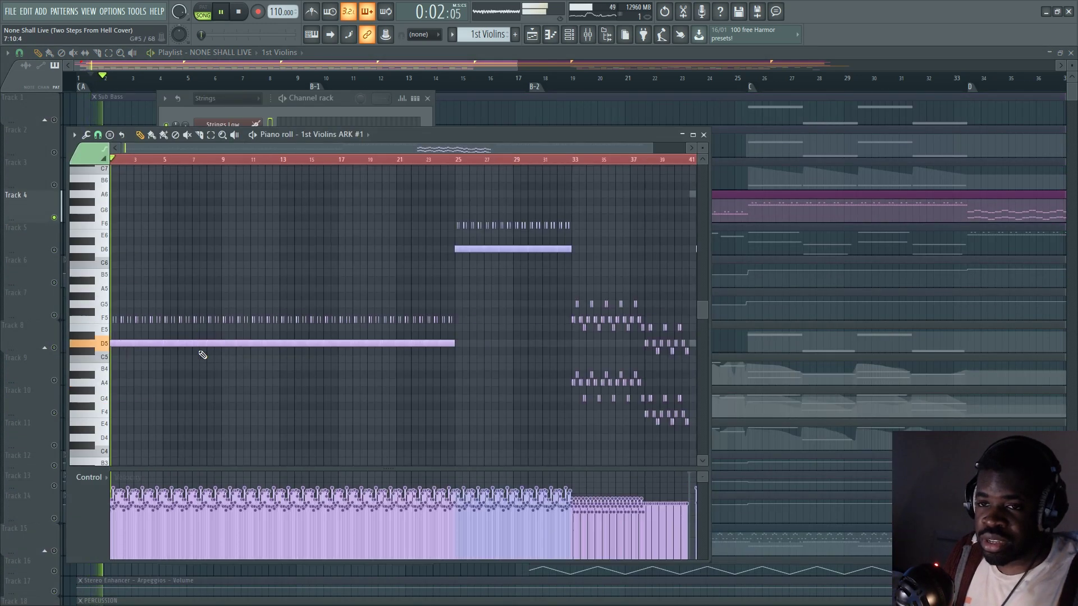
key(space)
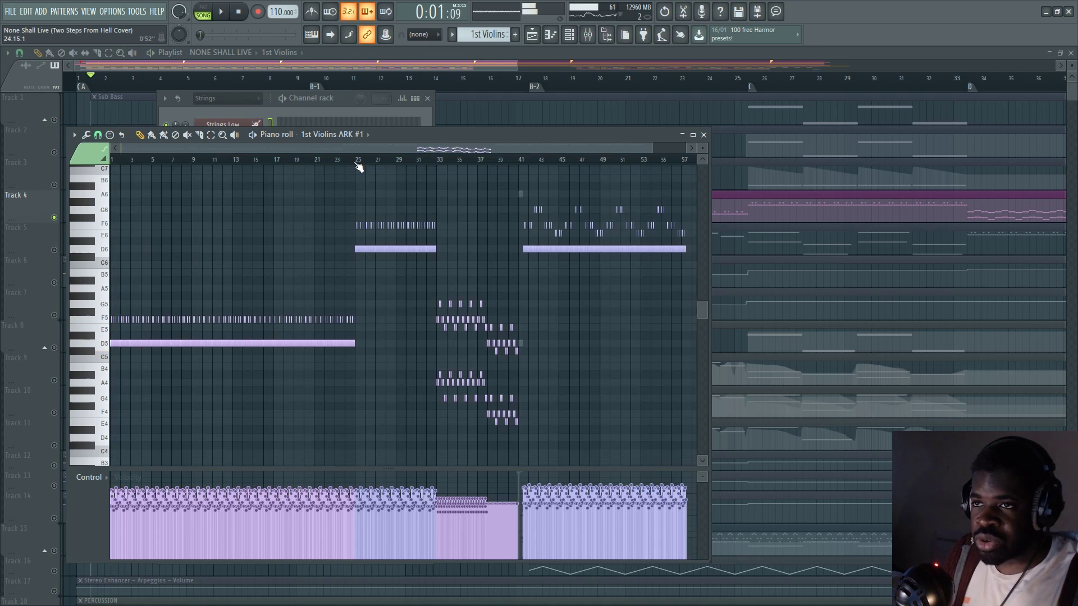
Listen to the 1st Violins part from bar 25, where the notes move an octave higher.
scroll(361, 166, up, 3)
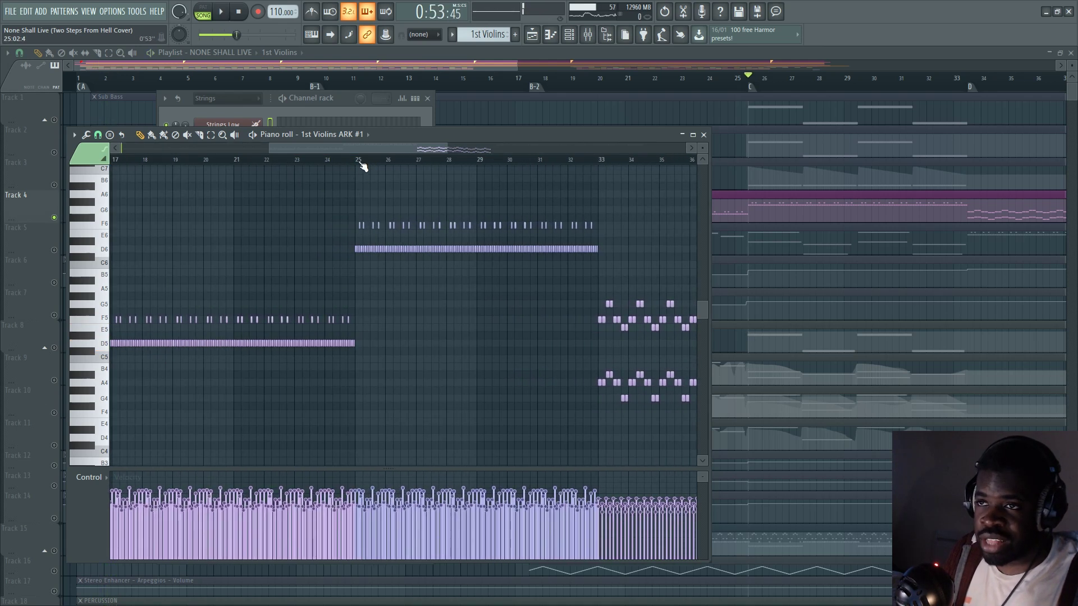
key(space)
scroll(452, 217, down, 3)
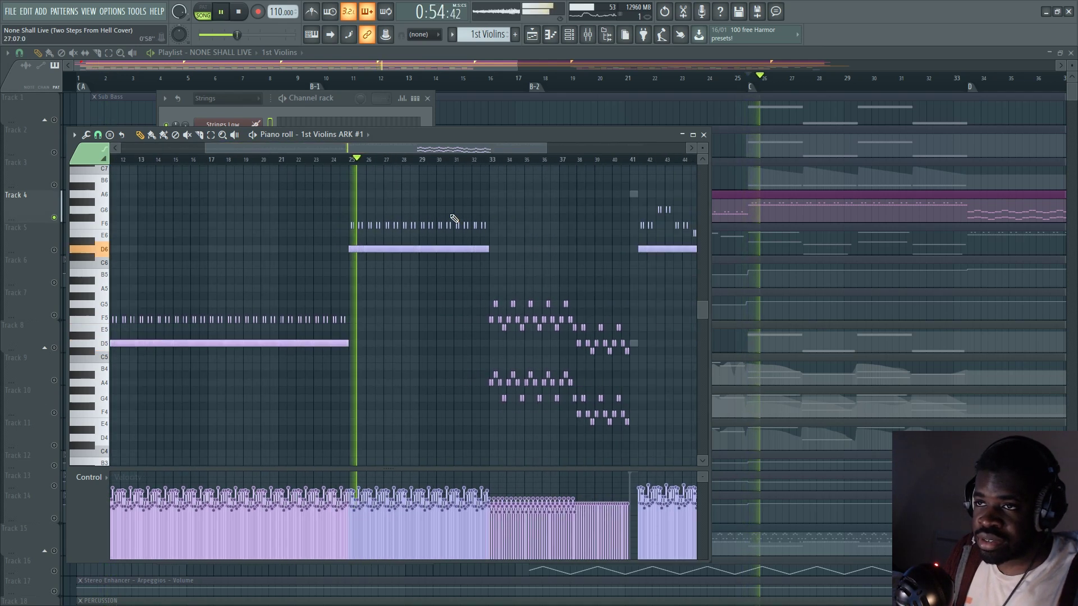
scroll(433, 173, right, 3)
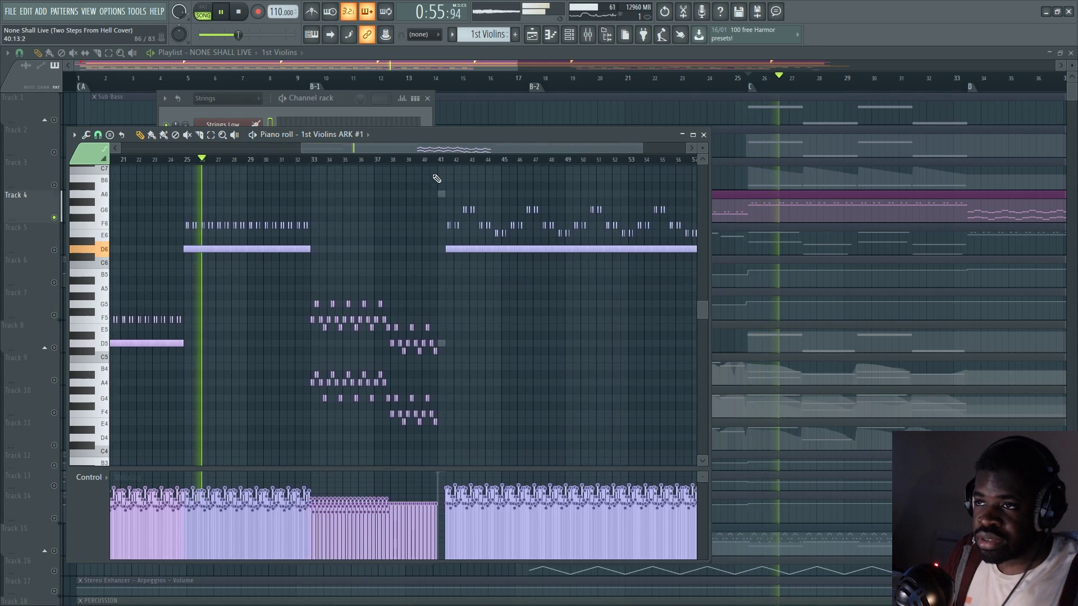
key(space)
Listen to the 1st Violins part from about bar 42, in the section following marker E.
click(484, 161)
scroll(421, 171, up, 4)
scroll(415, 169, up, 1)
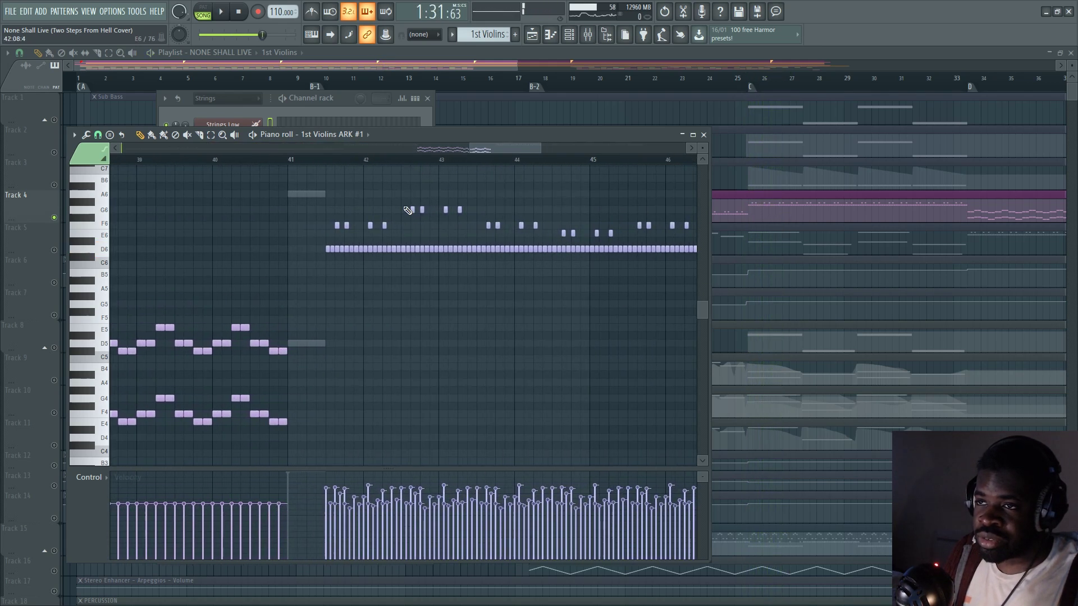
key(space)
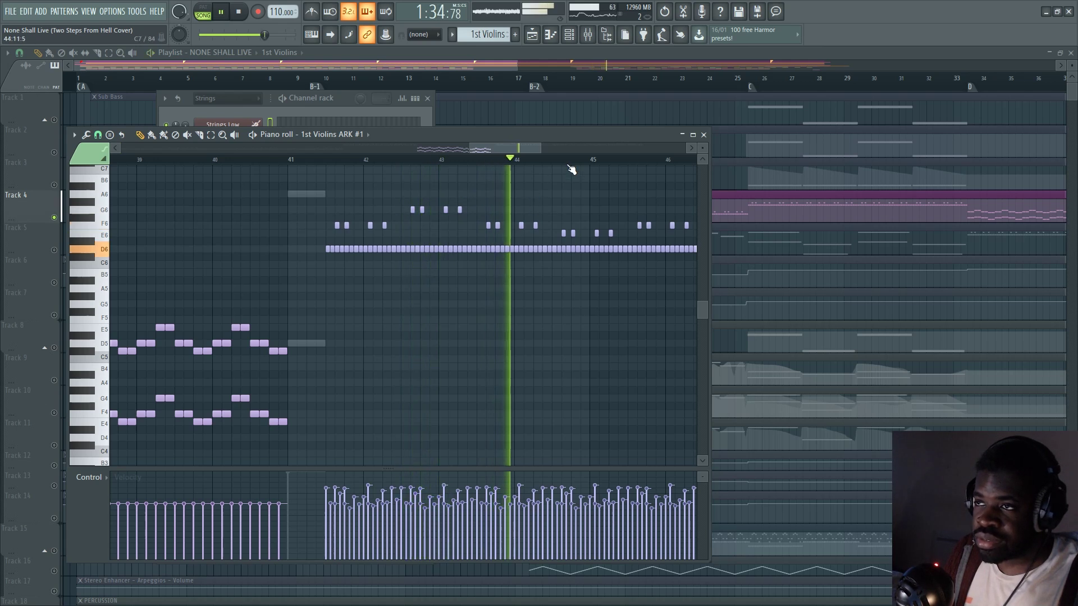
scroll(436, 197, down, 3)
key(space)
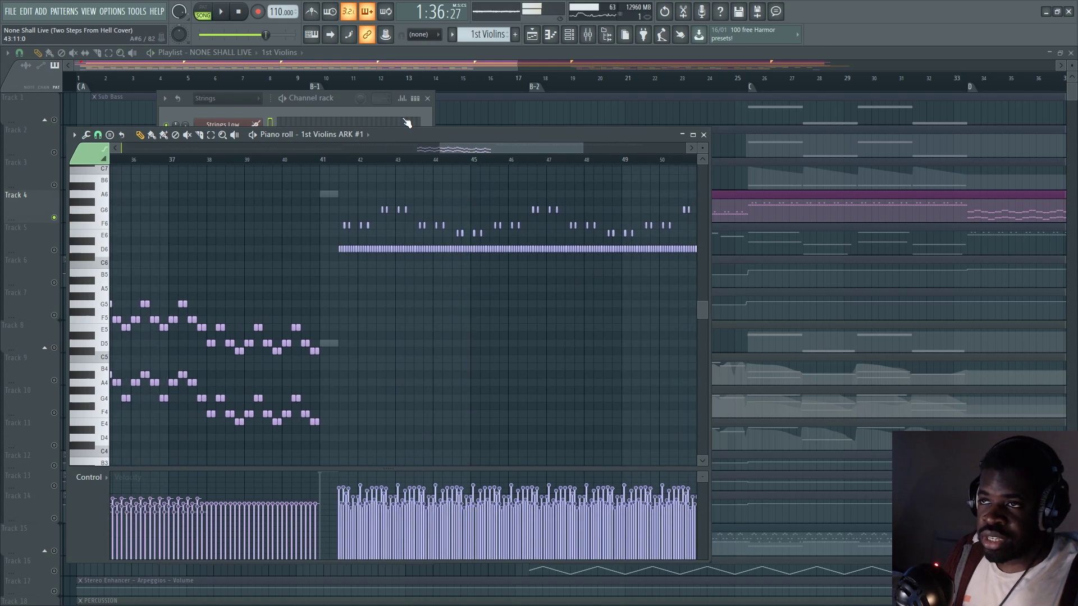
Leave the piano roll and solo the percussion group on tracks 18 to 24 in the playlist.
key(F7)
scroll(71, 255, down, 3)
scroll(74, 385, down, 5)
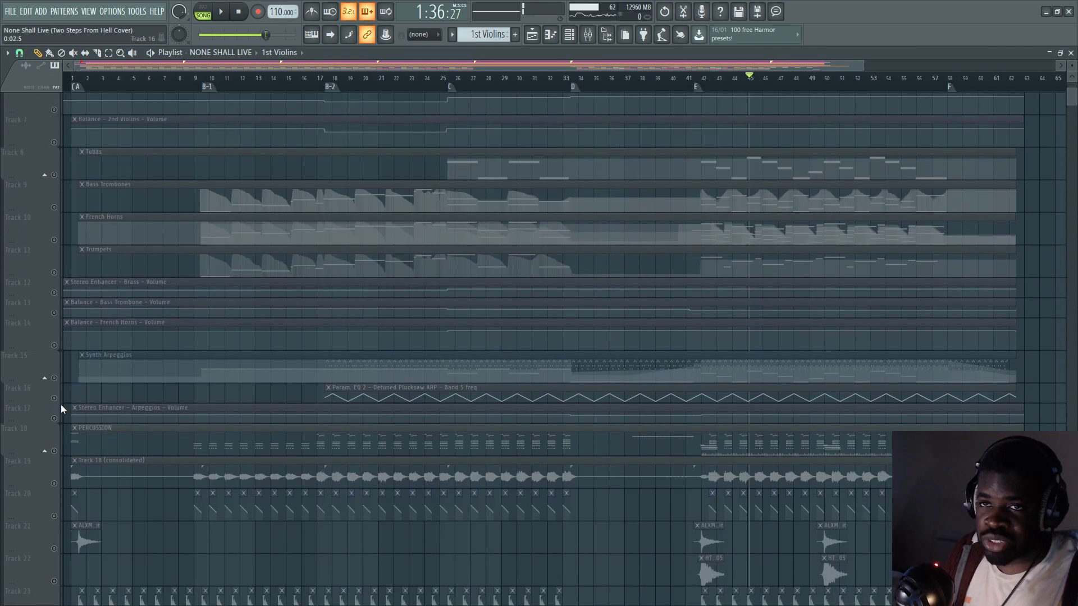
key(ctrl+z)
scroll(72, 393, up, 3)
scroll(71, 411, down, 4)
scroll(70, 412, down, 5)
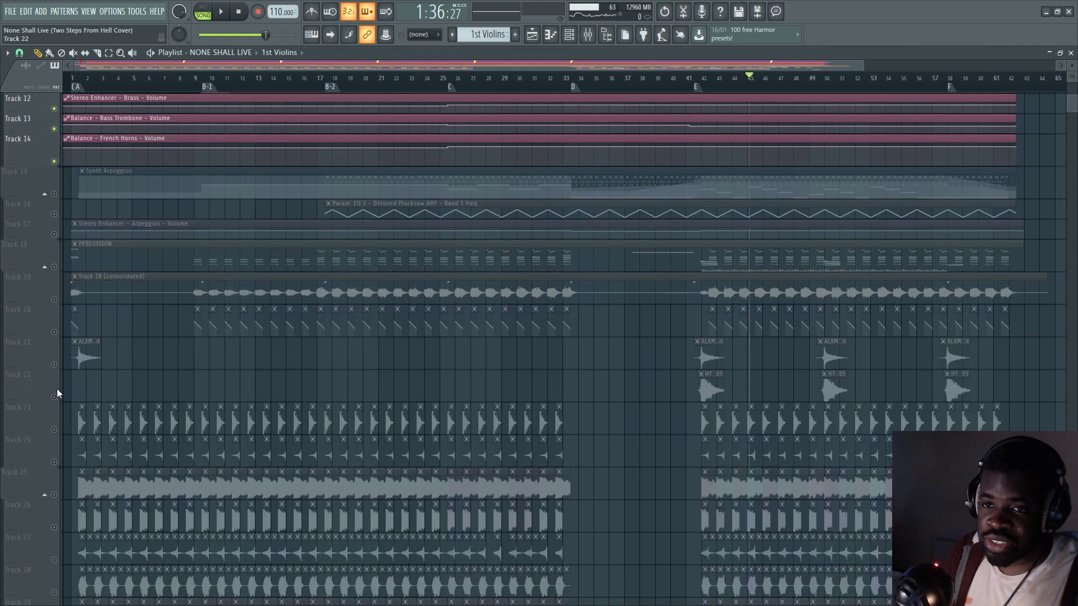
key(ctrl+z)
scroll(60, 380, down, 4)
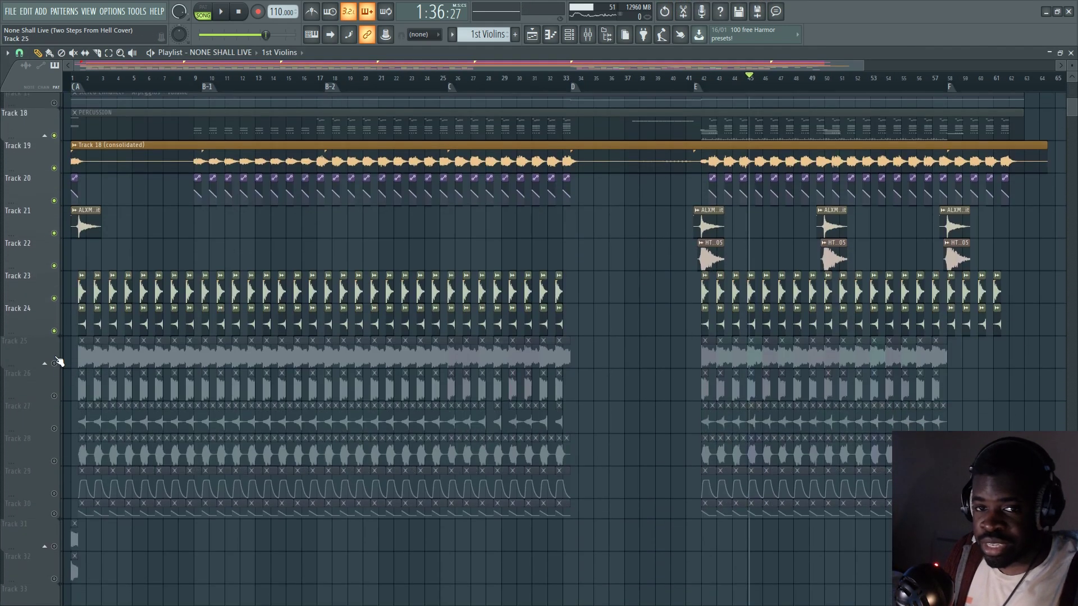
Unmute the group on tracks 25 to 30 alongside the soloed percussion group.
scroll(59, 361, up, 4)
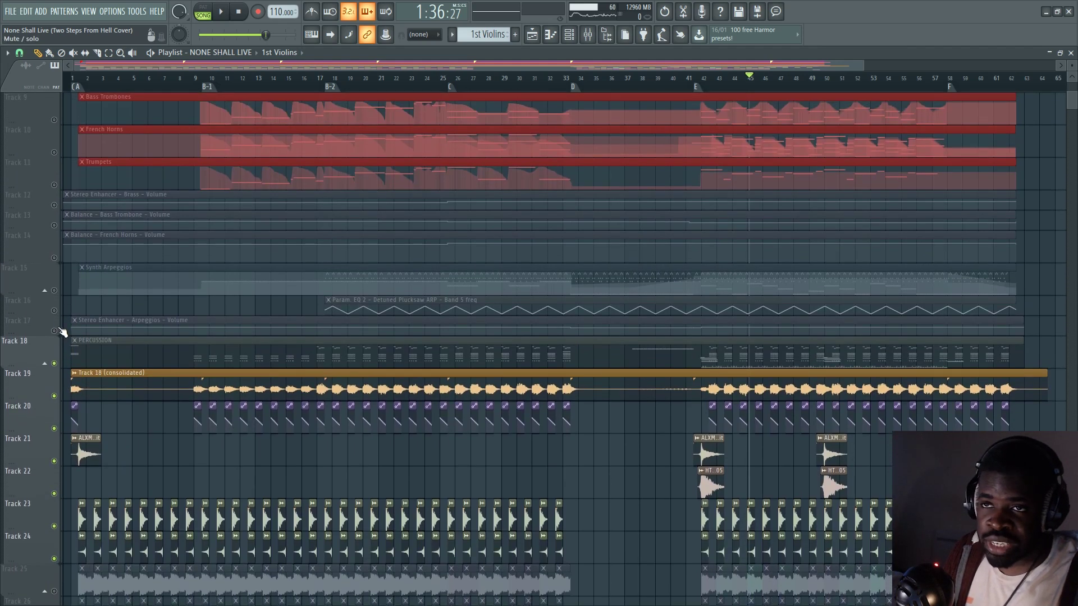
scroll(84, 85, up, 5)
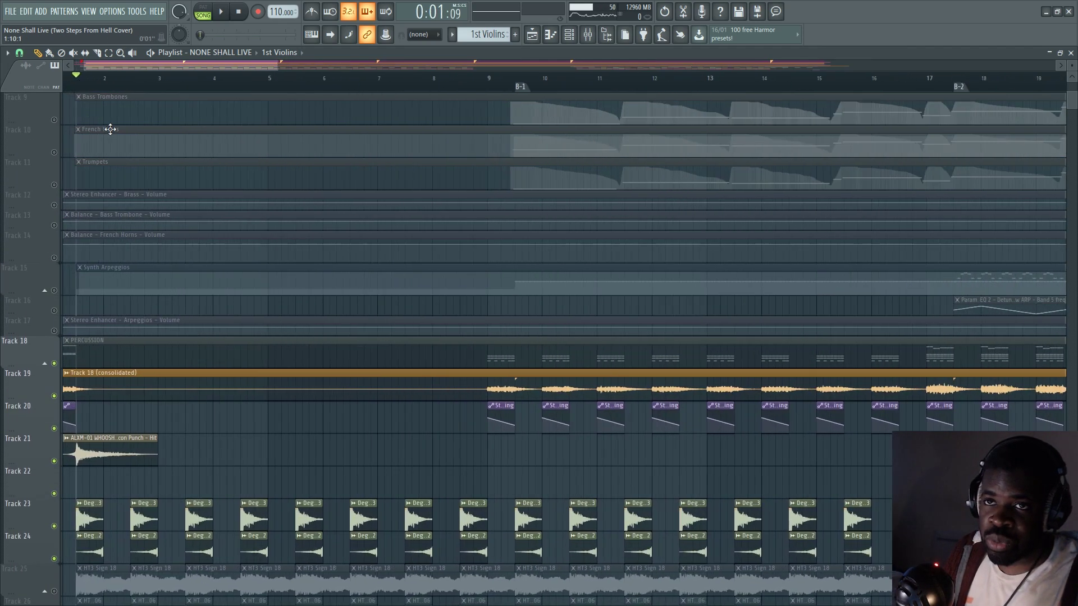
scroll(82, 313, down, 4)
scroll(76, 325, down, 1)
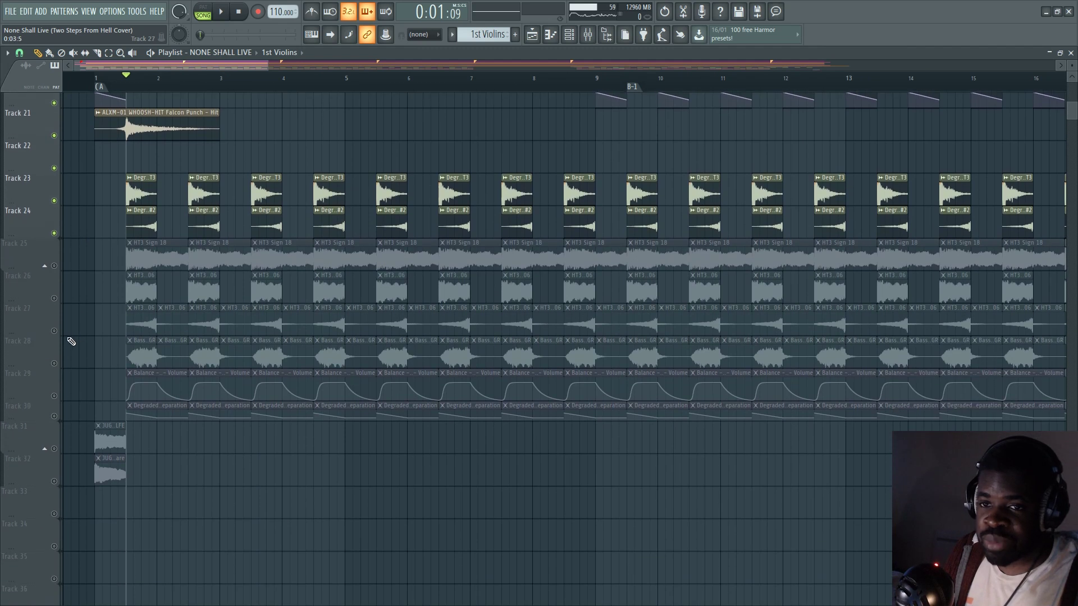
click(55, 363)
scroll(109, 345, up, 2)
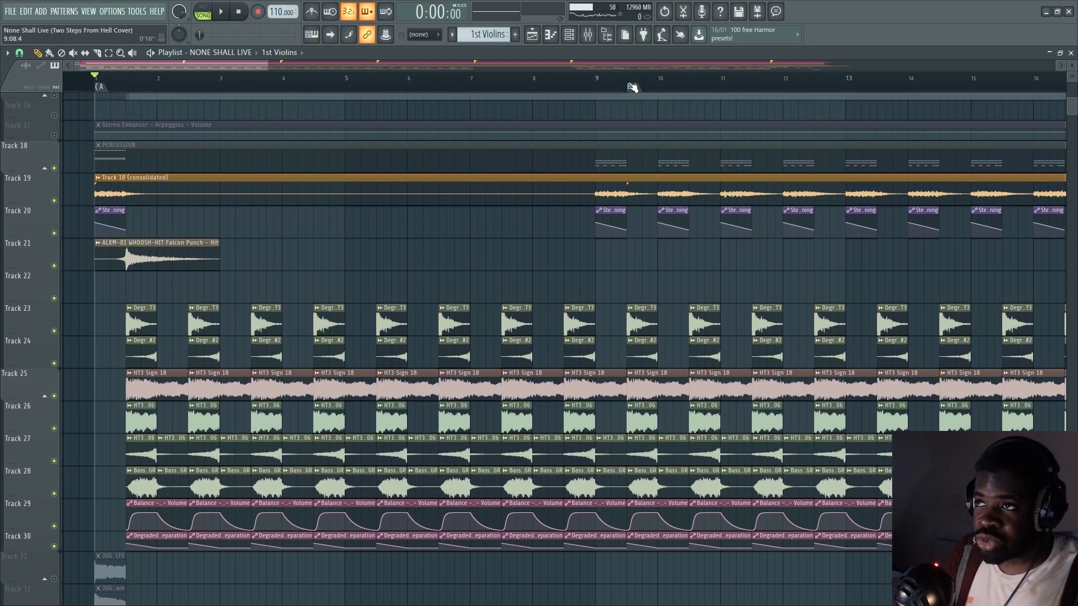
Play the percussion from marker B-1 and mute the group on tracks 25 to 30 during playback.
key(space)
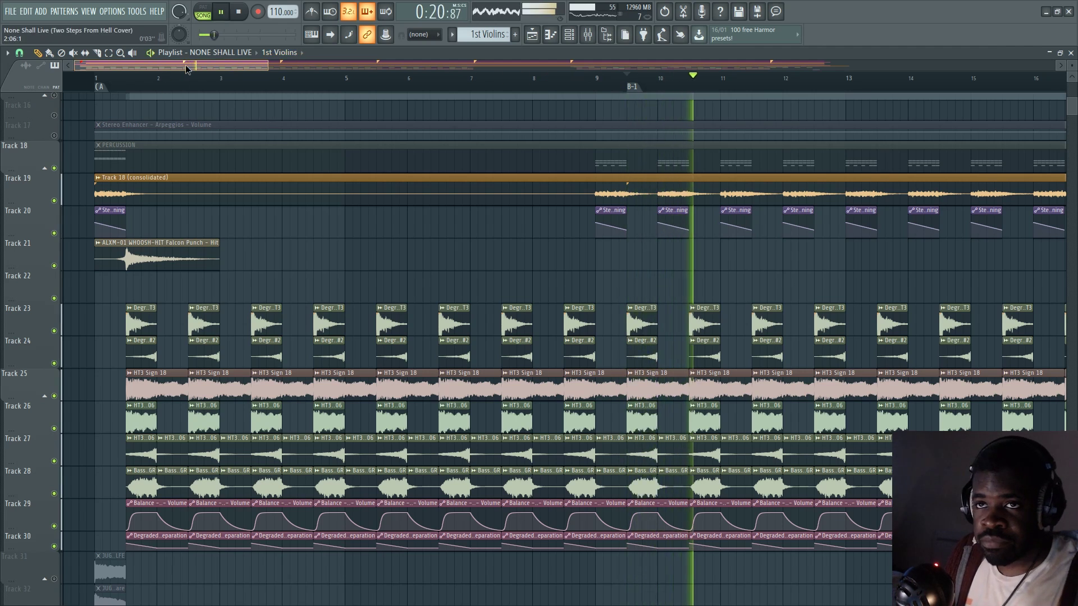
scroll(171, 86, down, 3)
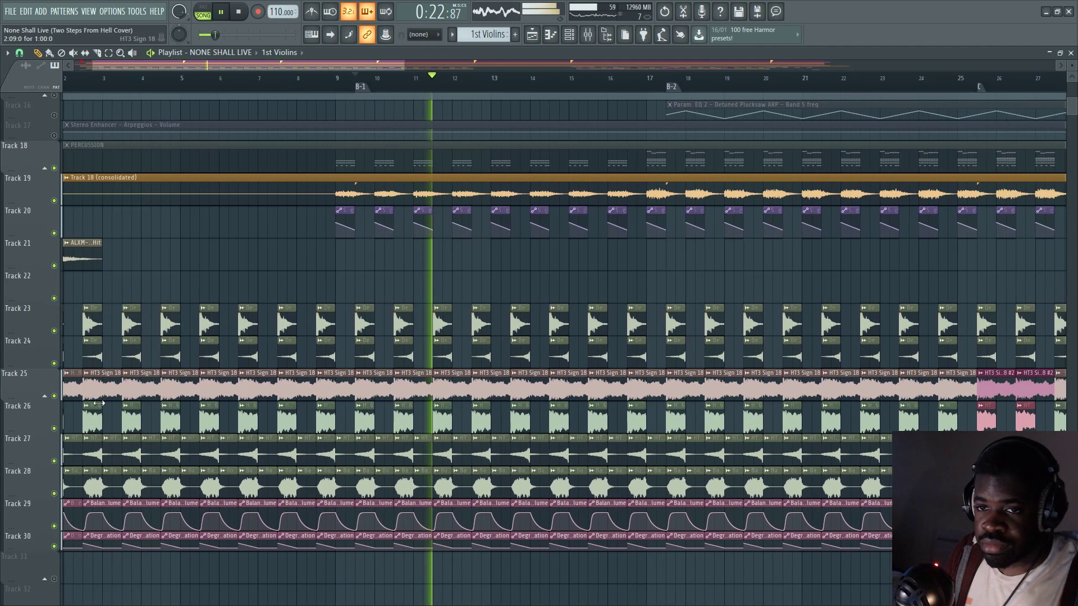
click(54, 397)
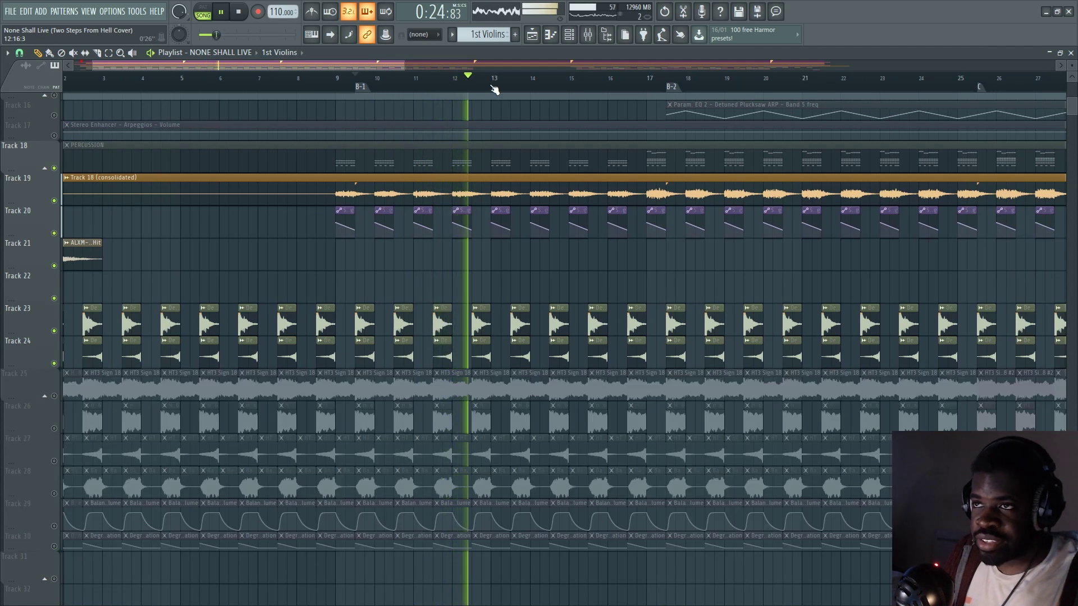
Mute the consolidated percussion audio on track 19 and play the remaining percussion tracks from marker B-1.
scroll(494, 86, up, 3)
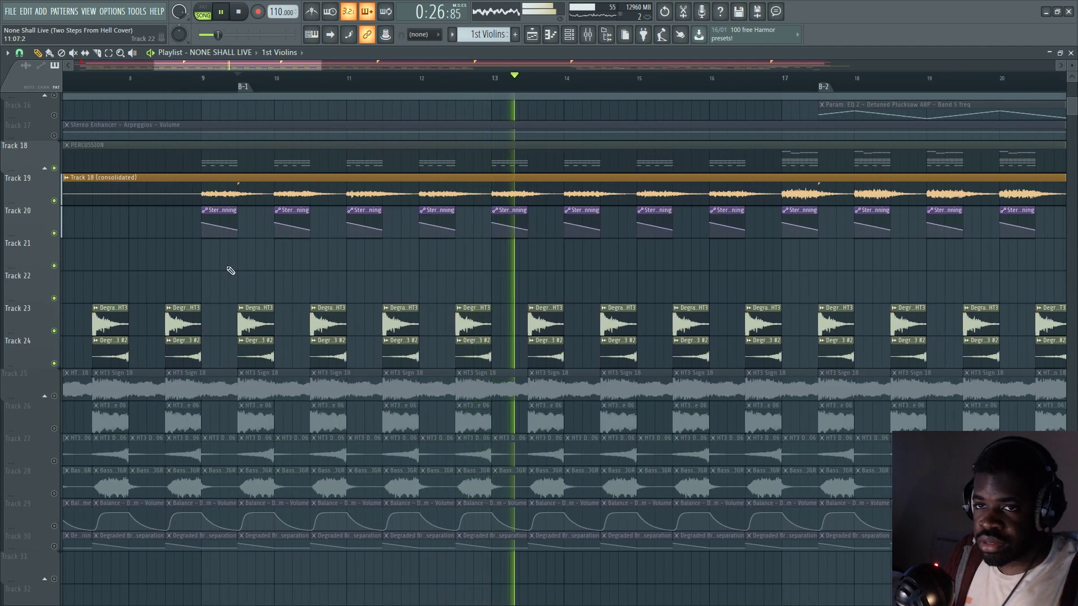
key(space)
click(54, 201)
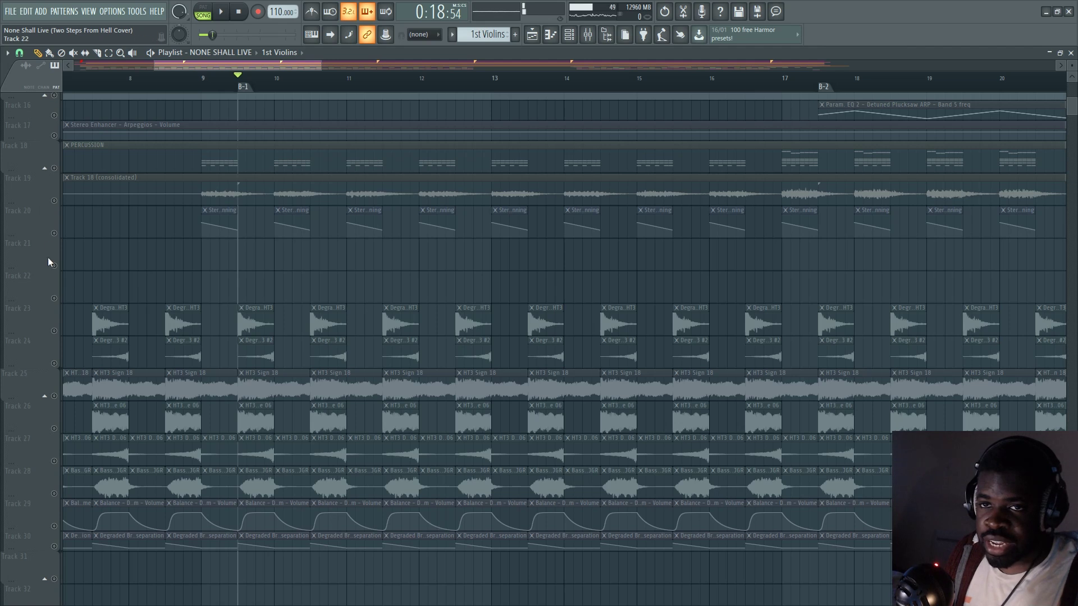
click(56, 209)
scroll(259, 77, up, 3)
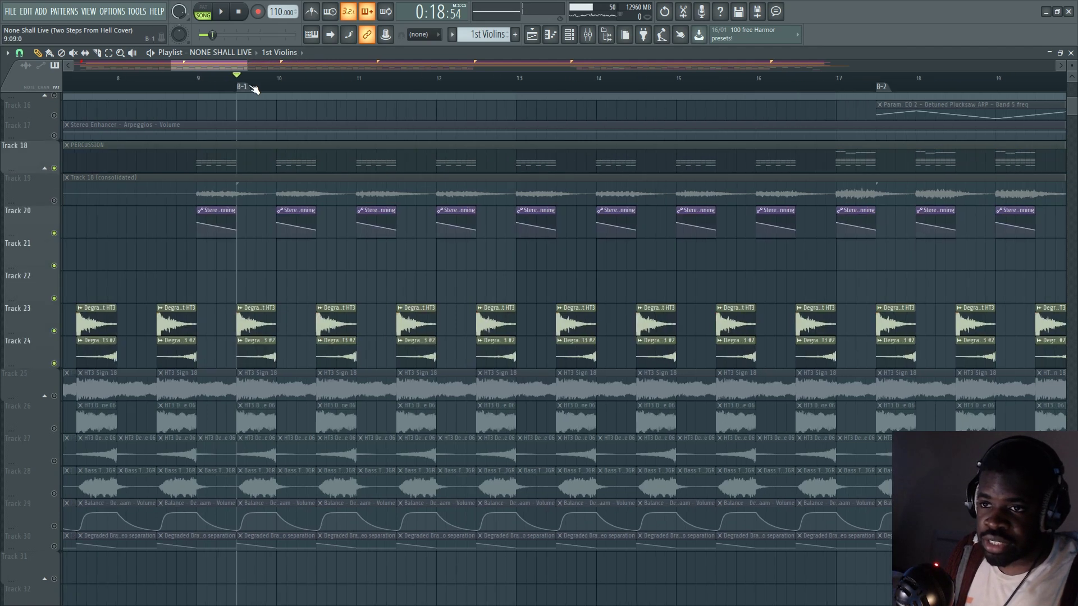
key(space)
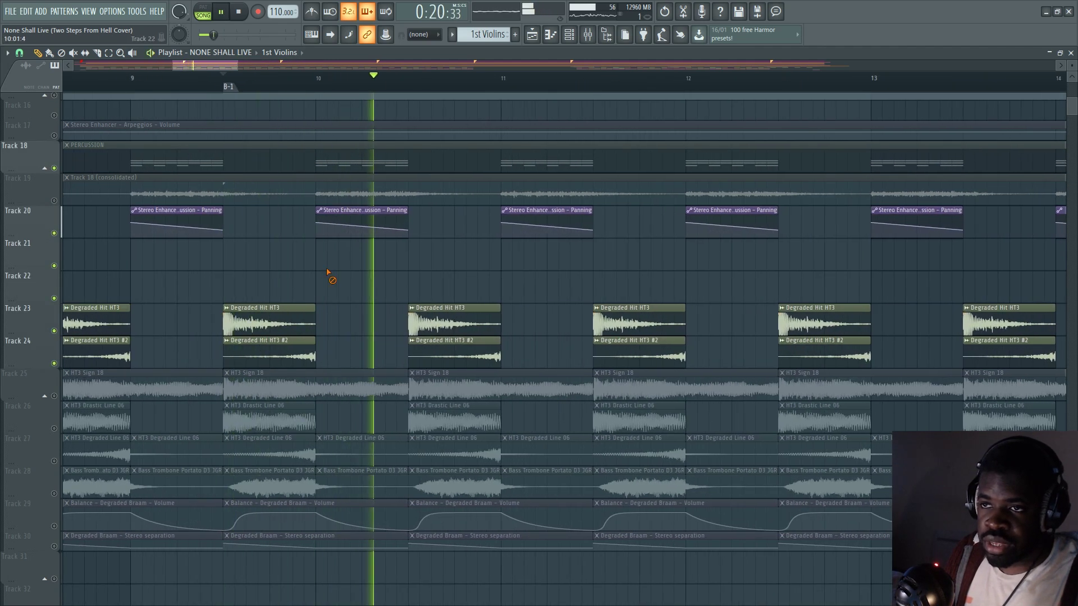
key(space)
Solo track 19 with the consolidated percussion, unmute track 20, and listen to them from bar 10.
right_click(55, 200)
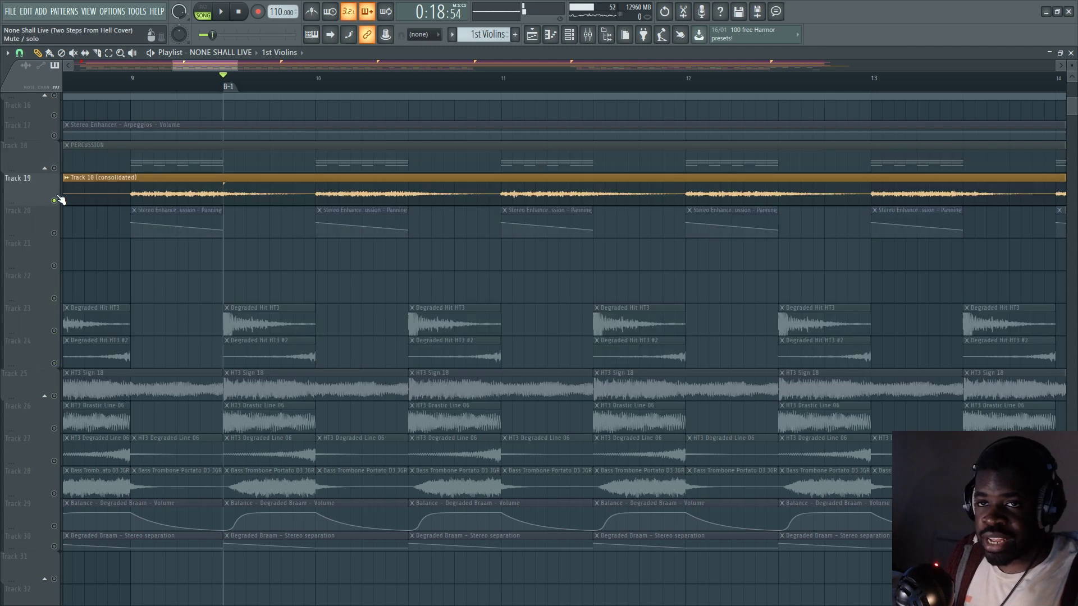
click(54, 232)
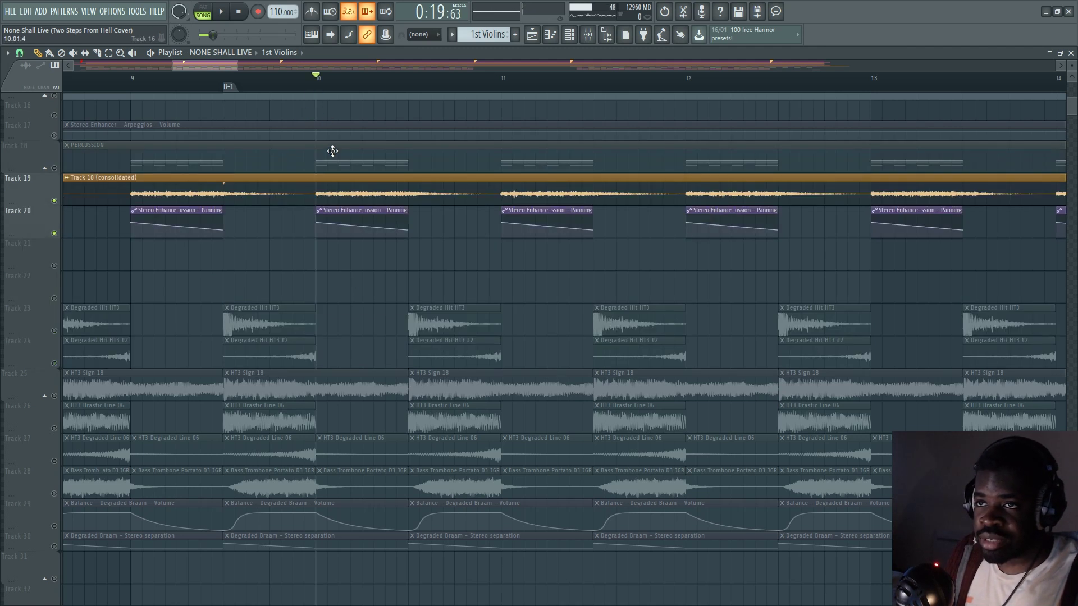
key(space)
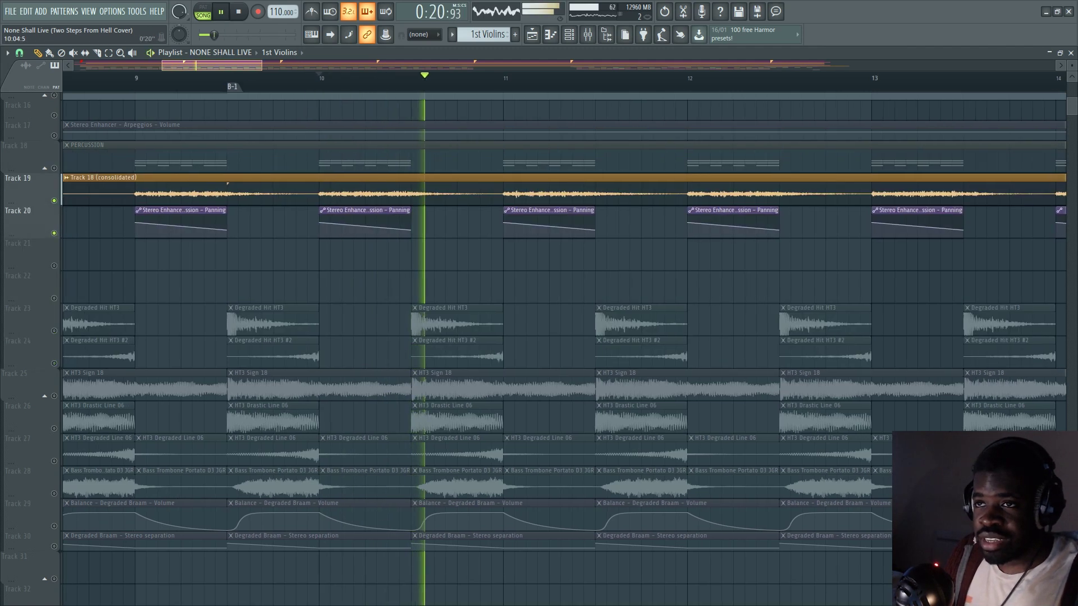
scroll(367, 274, down, 5)
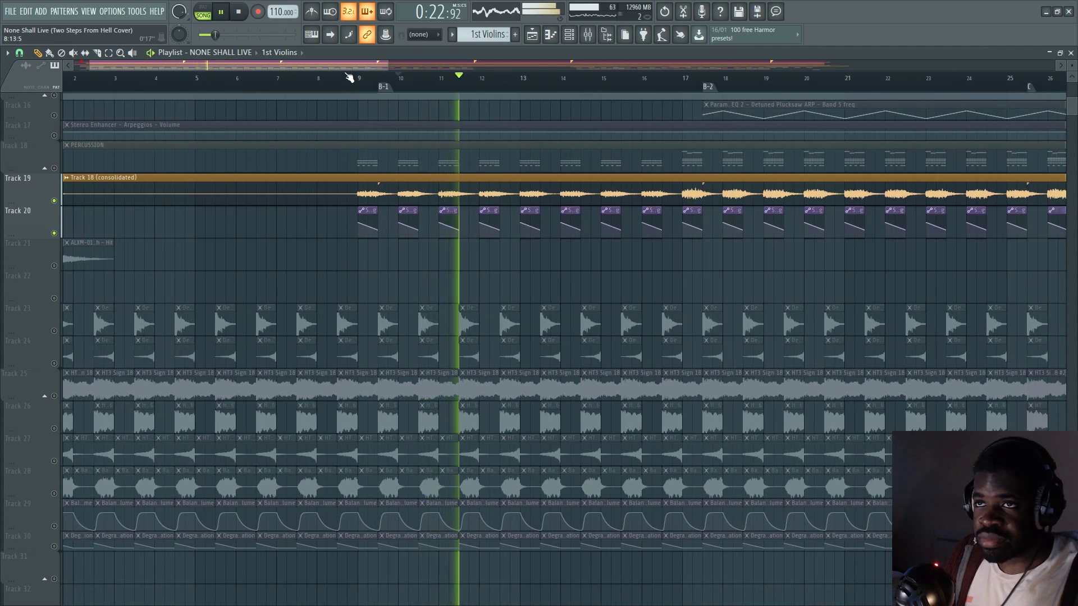
key(space)
Move the playhead to just before marker D and unmute the Degraded Hit clips on tracks 23 and 24.
drag(353, 68, 522, 92)
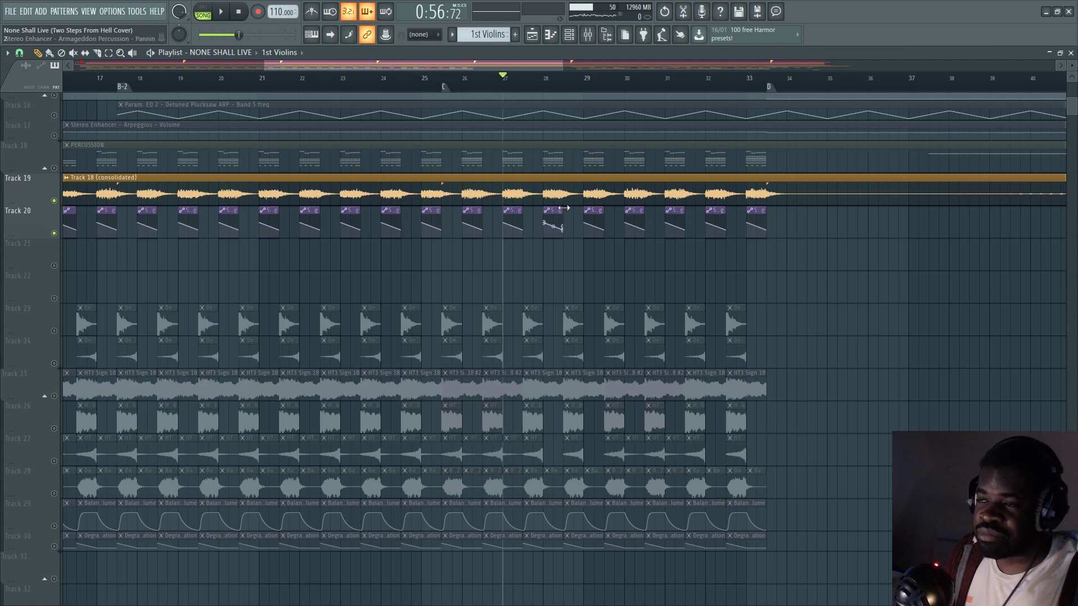
drag(544, 63, 579, 63)
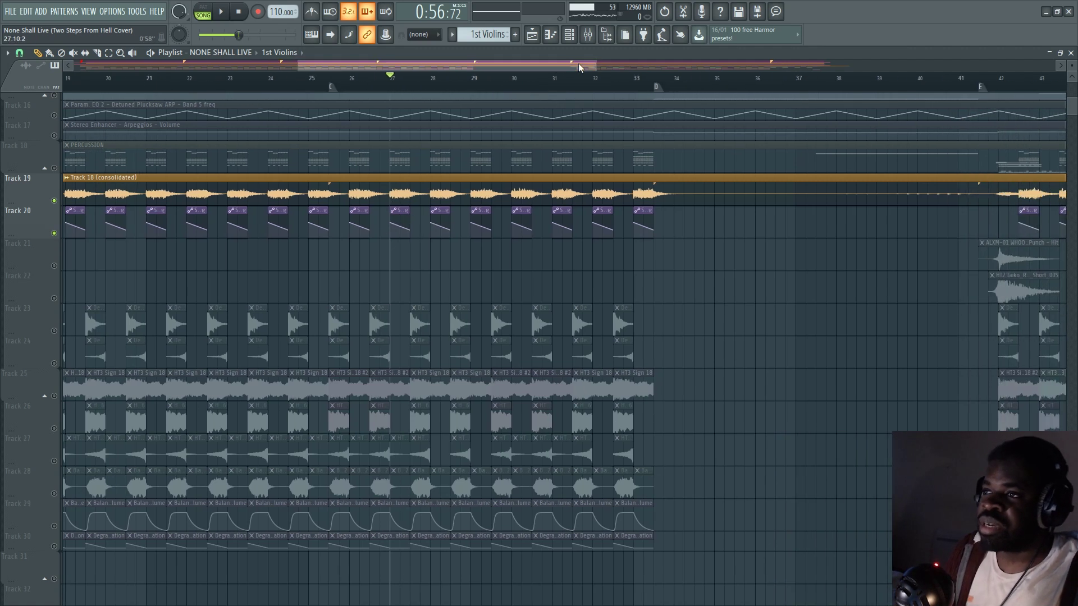
click(625, 79)
scroll(390, 183, down, 3)
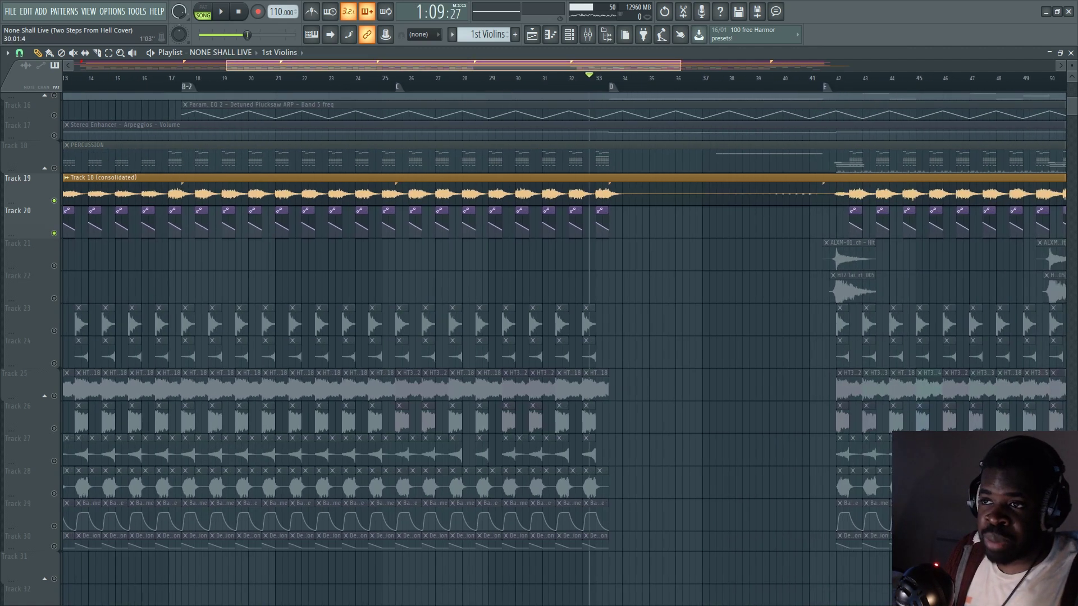
scroll(135, 354, down, 3)
click(54, 331)
click(54, 363)
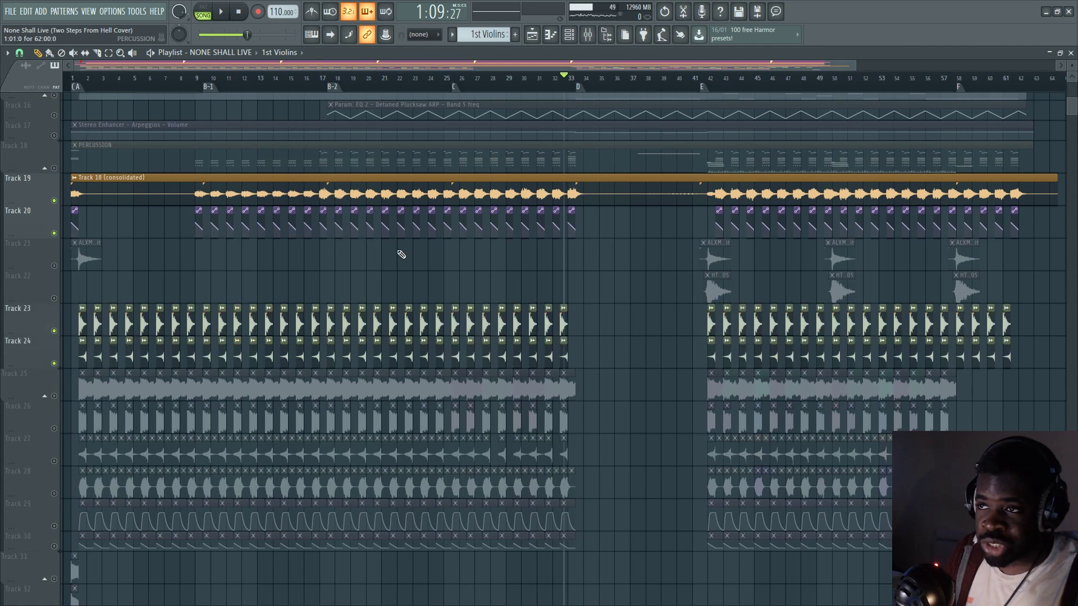
Examine the PERCUSSION pattern's Armageddon Percussion DMG notes and its list of instruments, then return to the playlist.
double_click(443, 193)
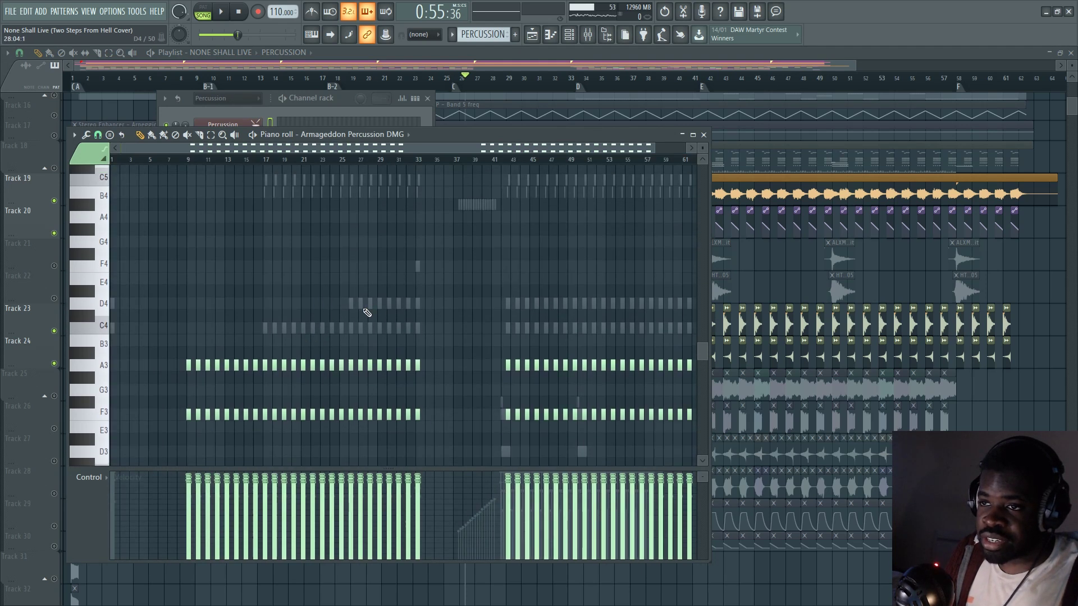
scroll(312, 337, down, 2)
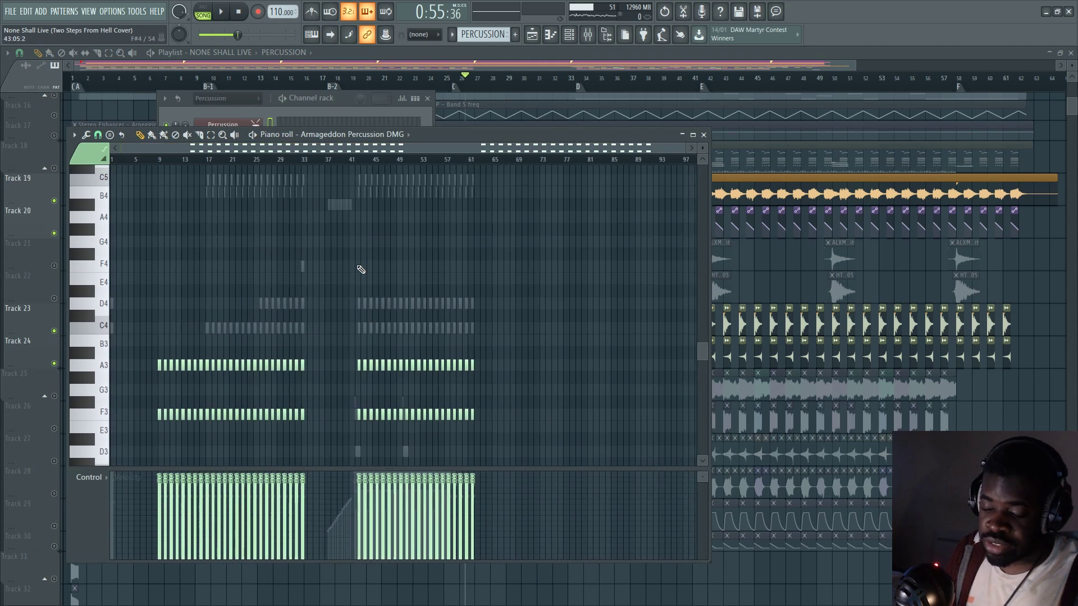
key(F6)
click(269, 140)
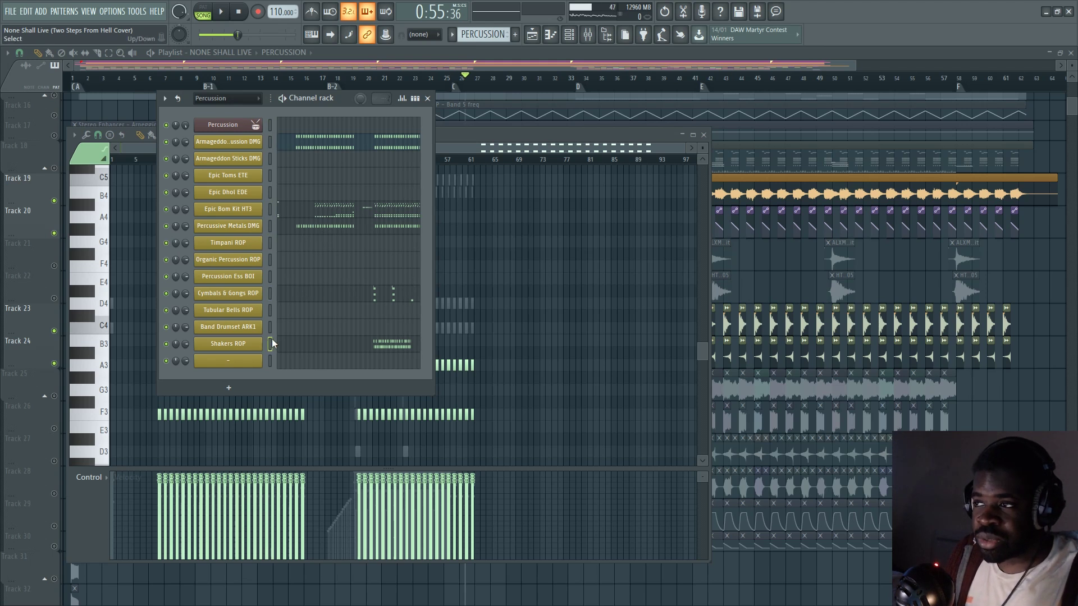
key(F5)
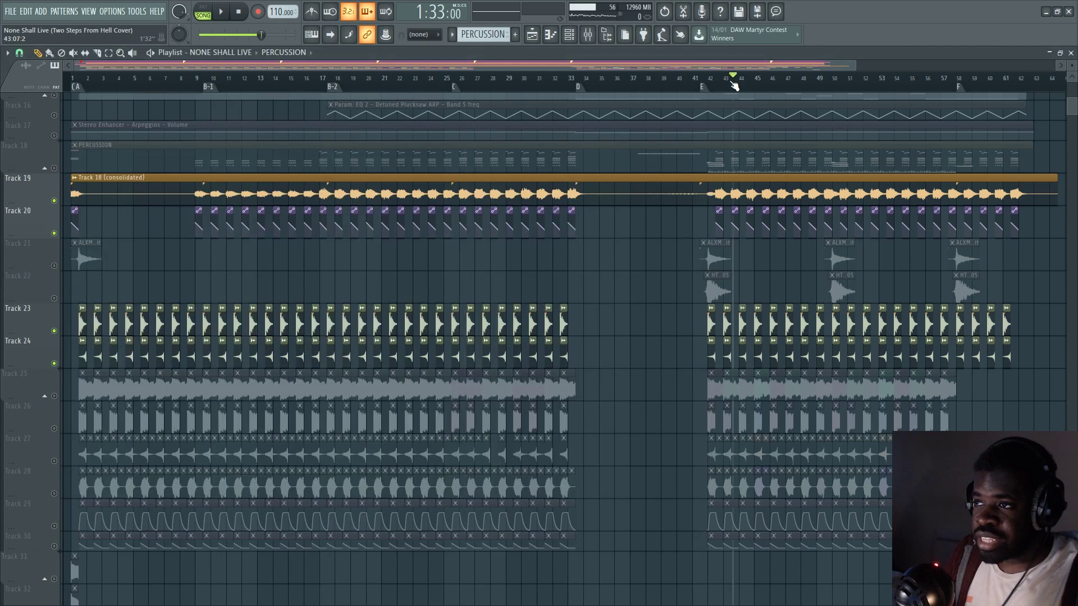
Unmute the whoosh hit and taiko roll on tracks 21 and 22 and briefly play the percussion from about bar 43.
scroll(735, 86, up, 4)
click(54, 266)
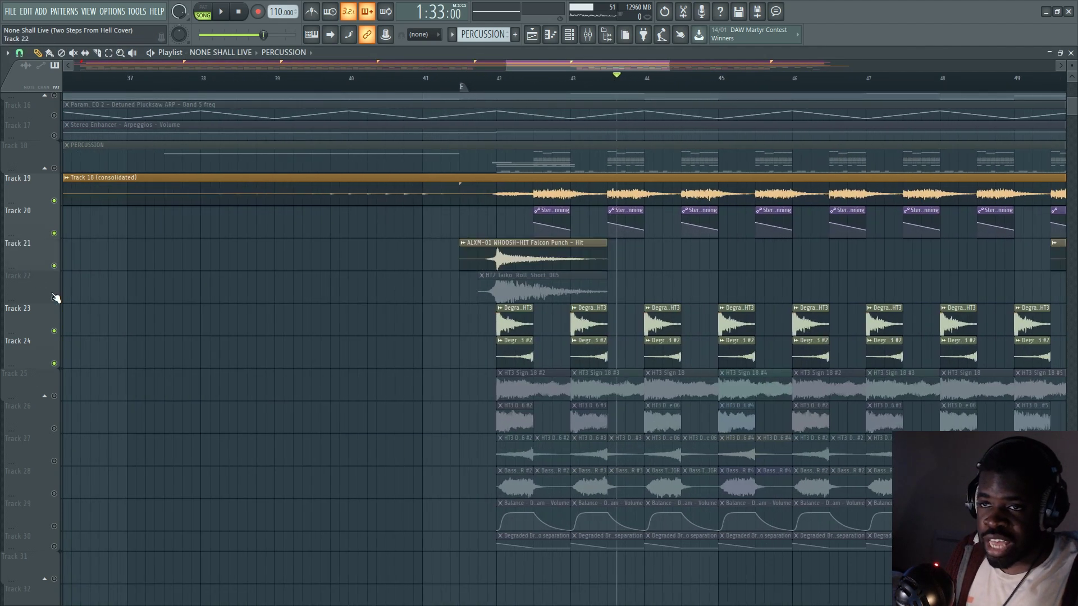
click(54, 298)
key(space)
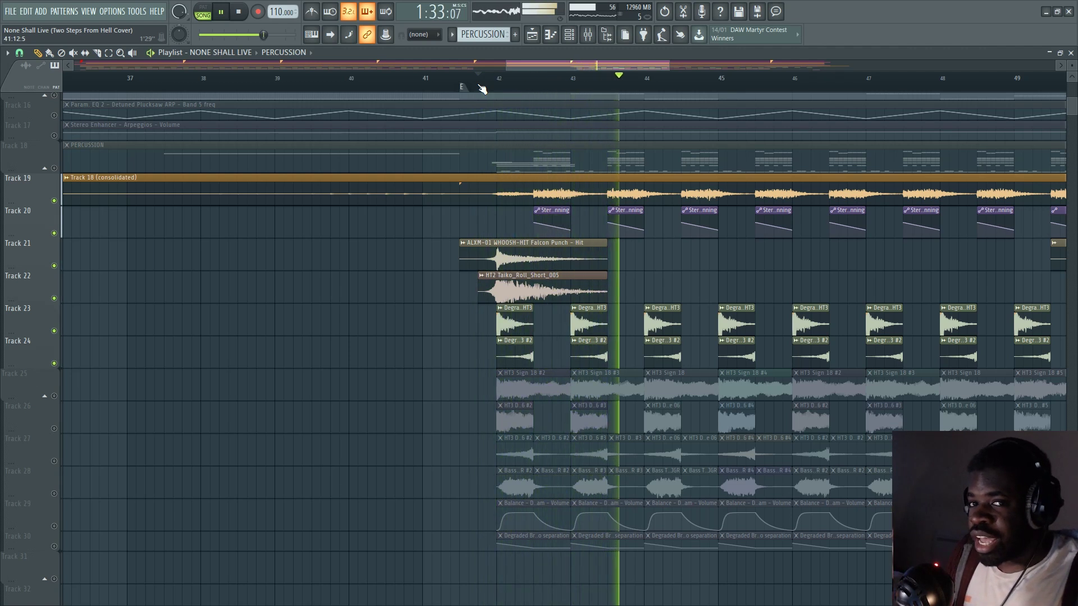
key(space)
Solo the group on tracks 25 to 30 and listen to it from marker E.
scroll(482, 89, down, 5)
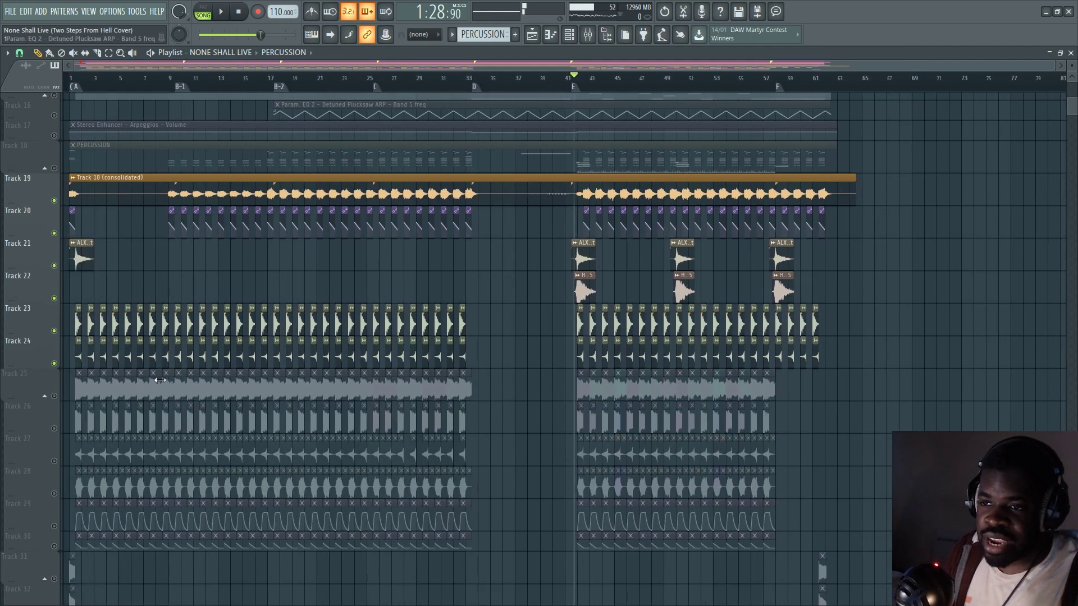
right_click(55, 396)
scroll(520, 344, down, 3)
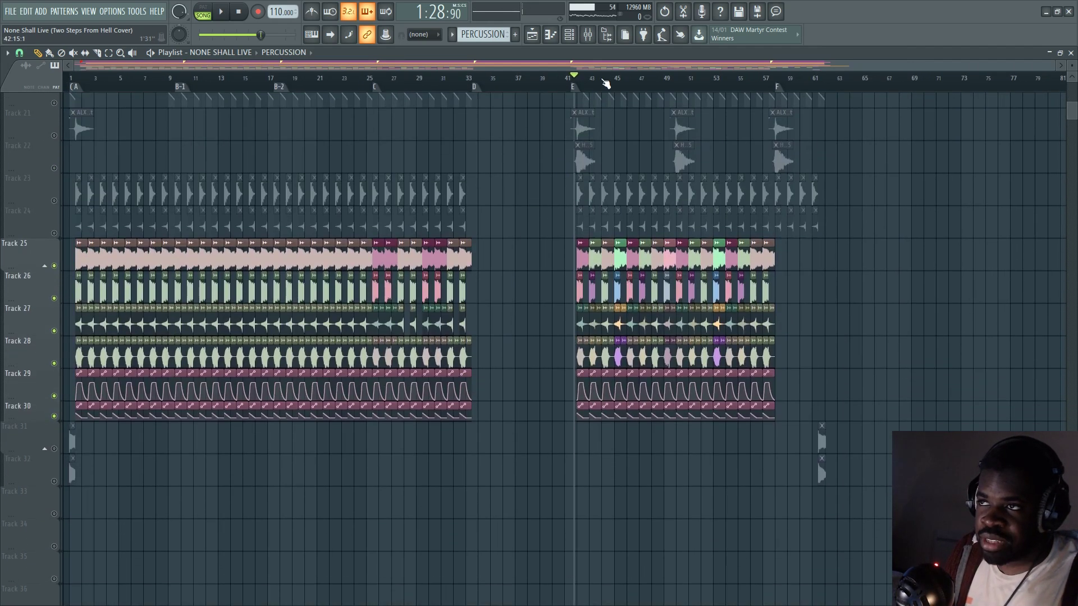
scroll(607, 84, up, 5)
key(space)
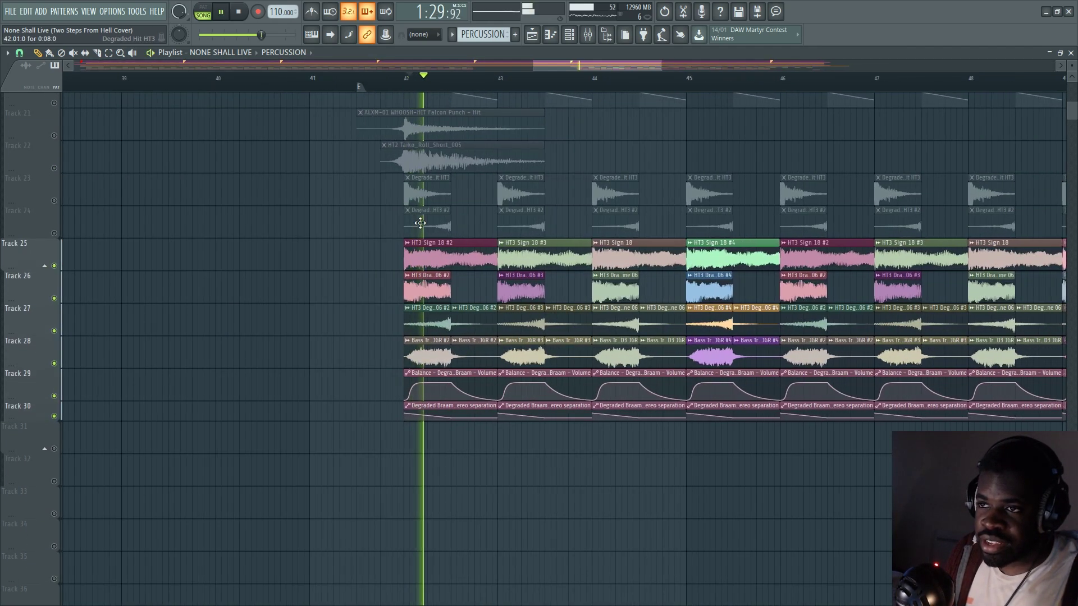
scroll(487, 110, up, 3)
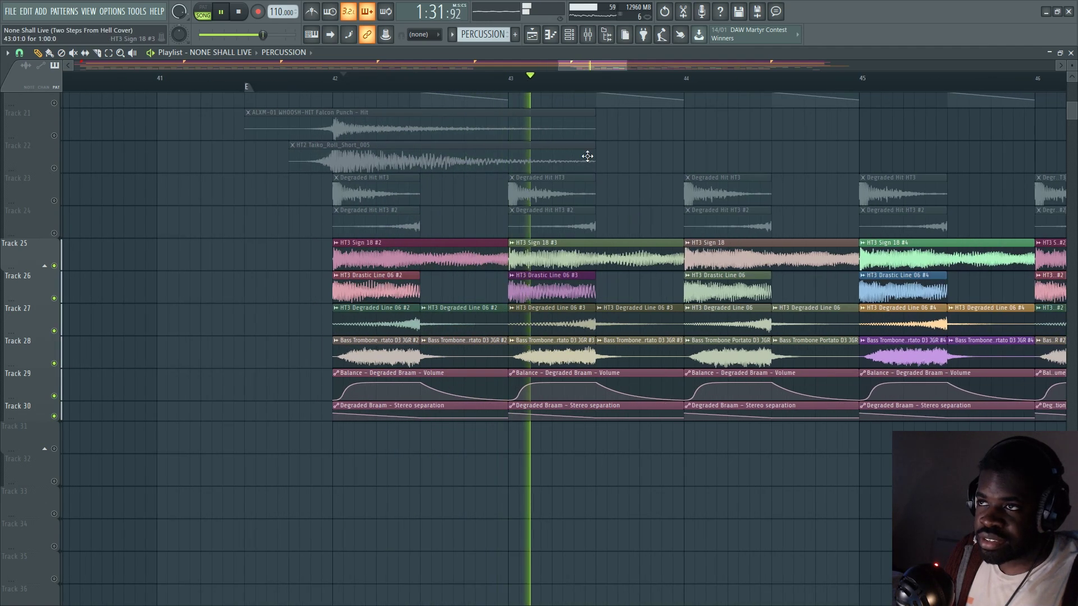
scroll(461, 230, down, 4)
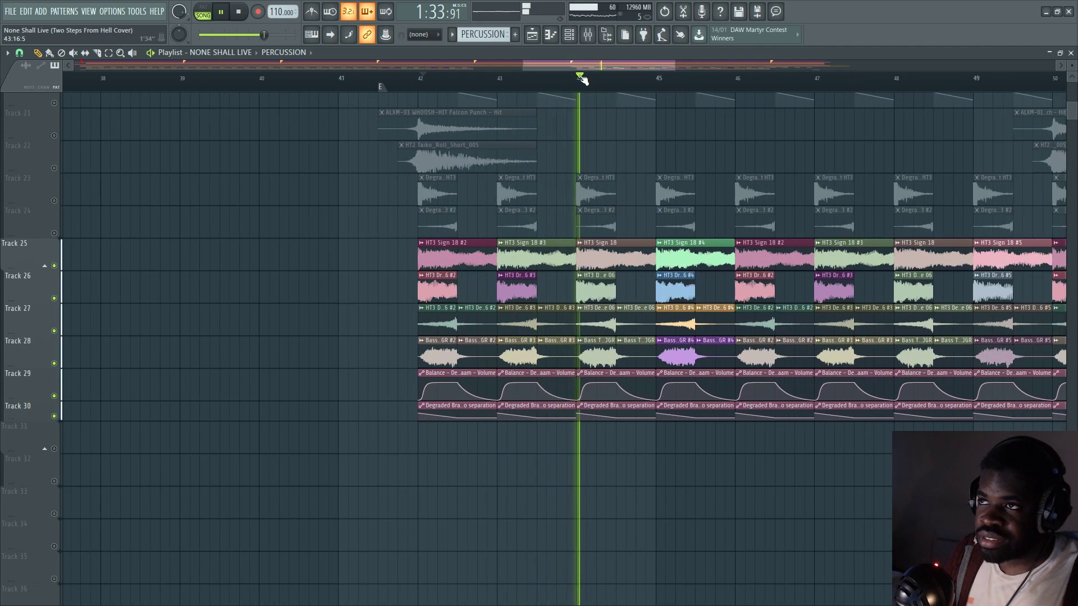
scroll(540, 293, down, 2)
key(space)
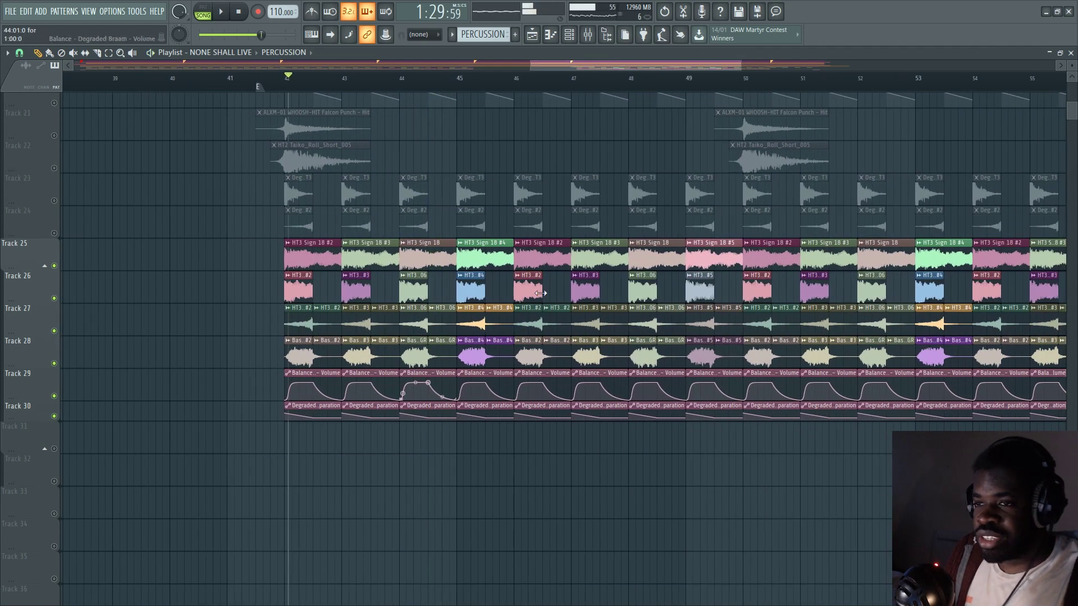
Point out the clips on tracks 25 to 28 across bars 42 to 44 and place the playhead at bar 42.
drag(377, 393, 430, 365)
scroll(303, 87, up, 2)
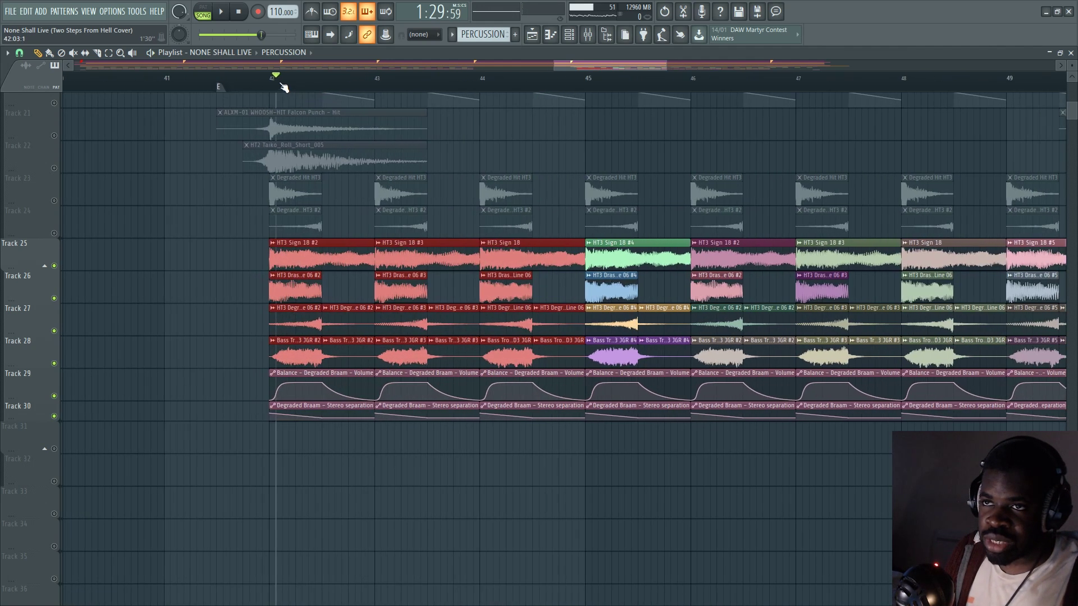
click(288, 83)
click(205, 257)
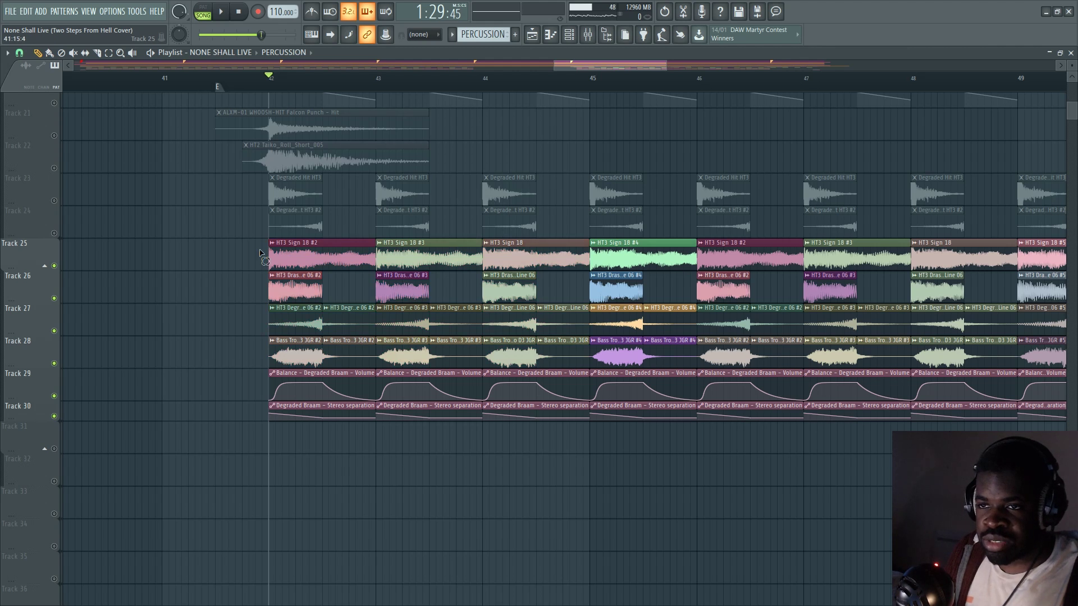
drag(265, 257, 348, 286)
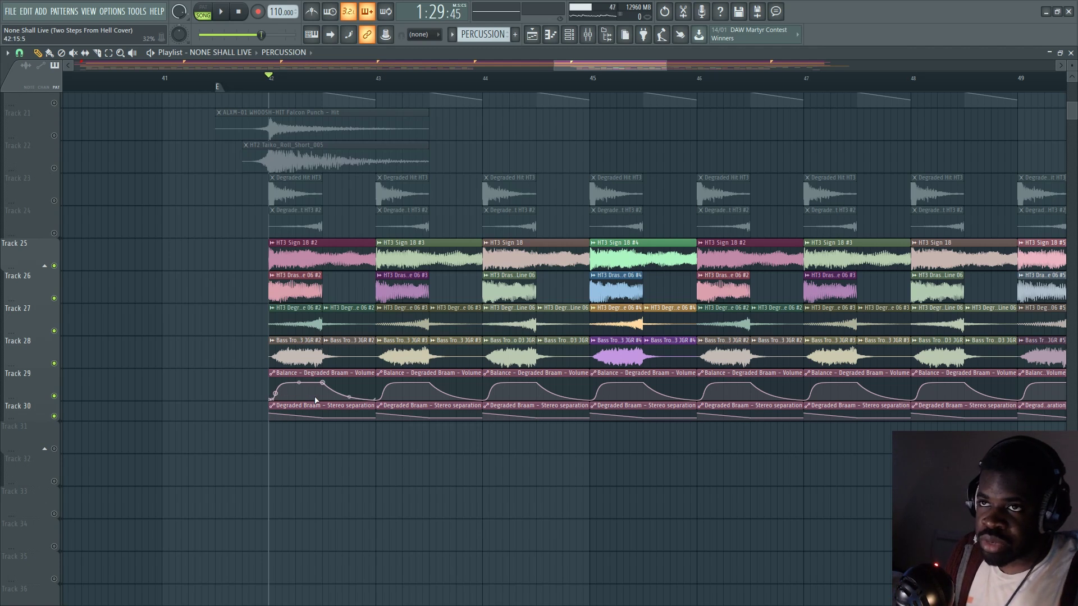
Unmute the Degraded Hit tracks 23 and 24 alongside the soloed group and play them from bar 42.
scroll(275, 90, up, 3)
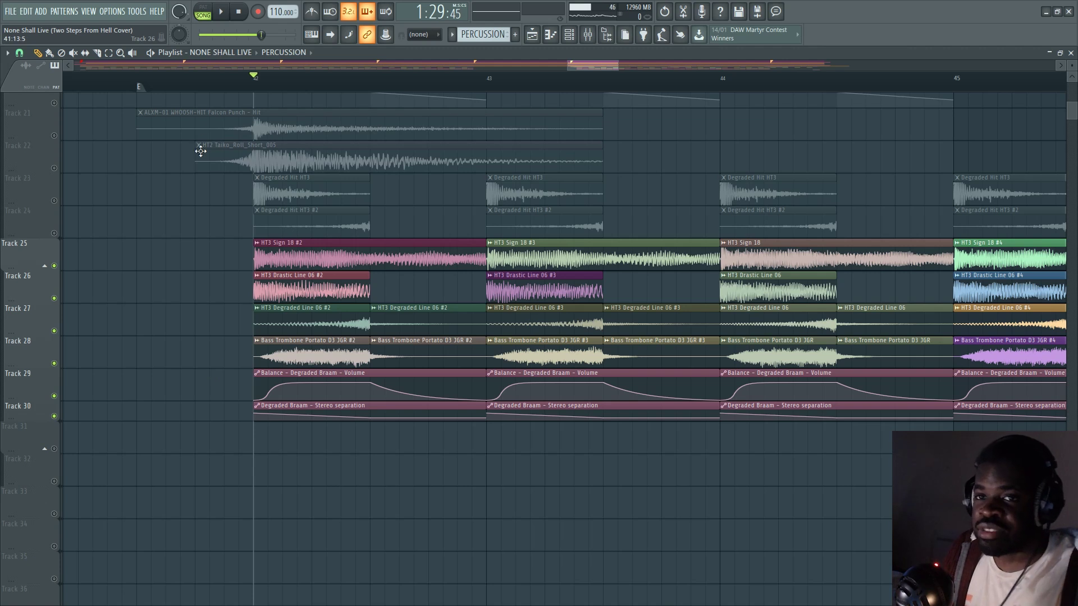
click(55, 201)
click(55, 232)
key(space)
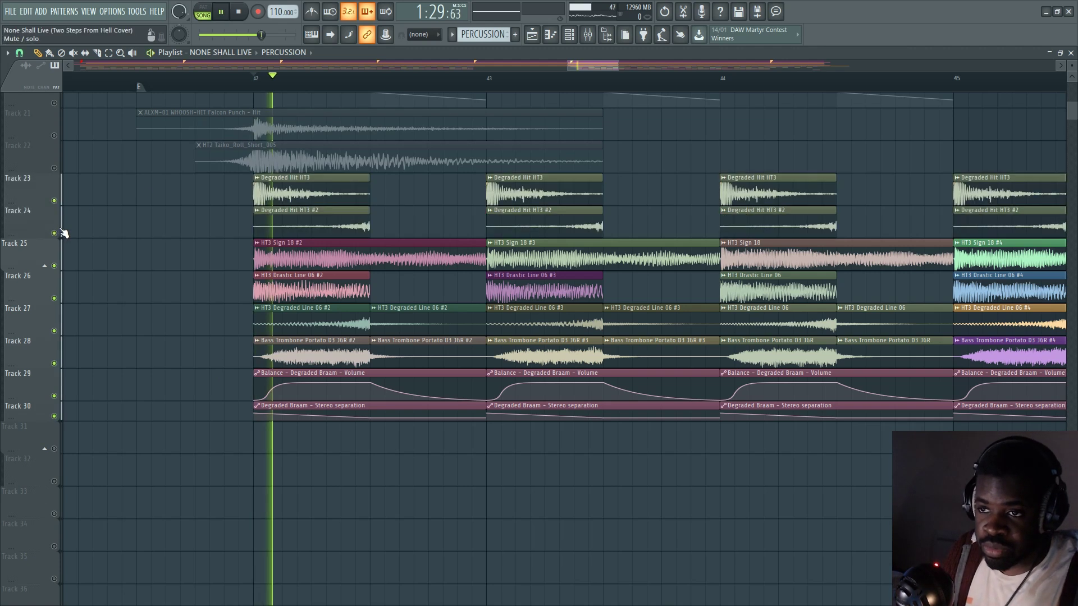
key(space)
scroll(270, 86, down, 5)
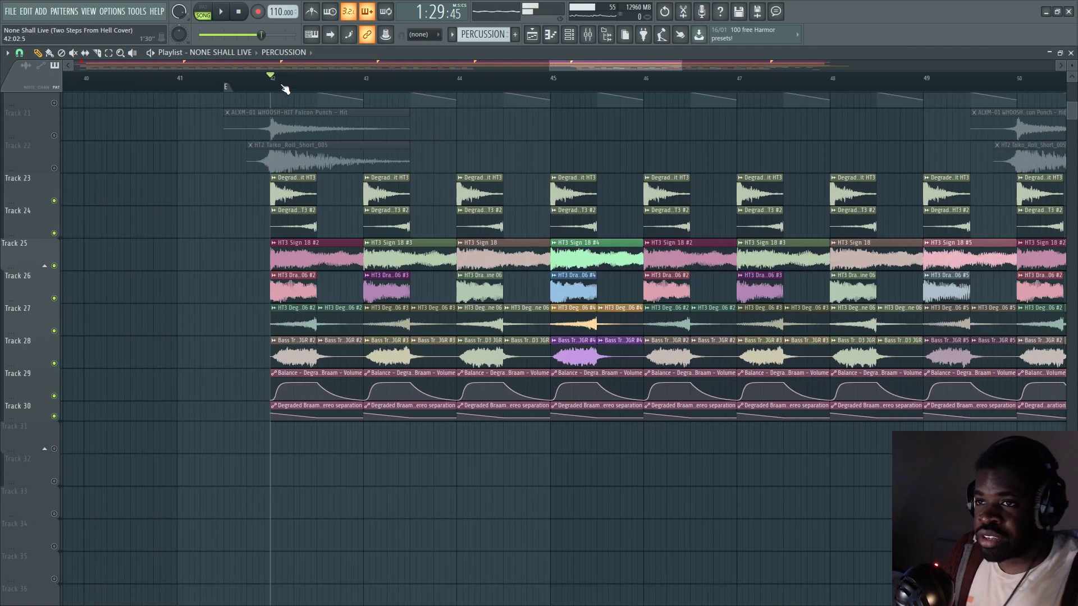
Unsolo the tracks so the whole arrangement is active and go back to the first playlist tracks.
scroll(100, 279, up, 3)
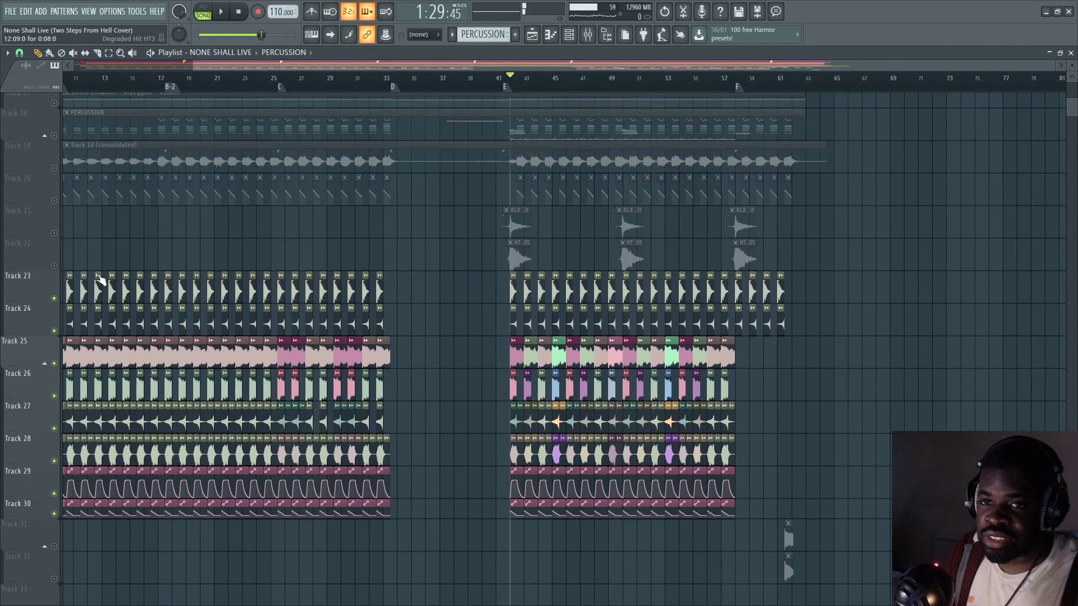
right_click(54, 266)
scroll(337, 90, down, 2)
scroll(140, 202, up, 6)
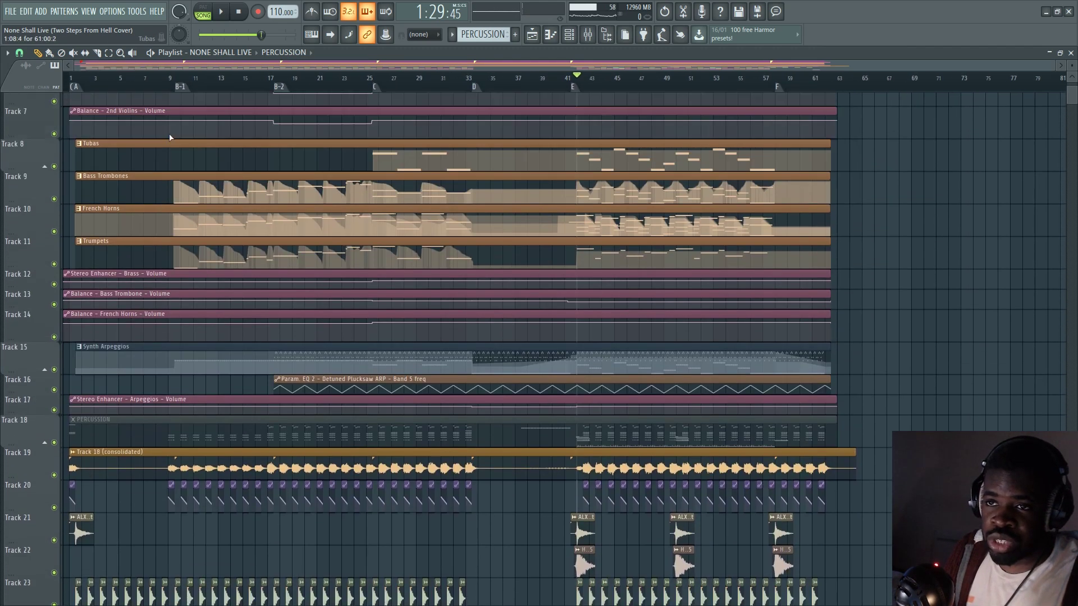
scroll(244, 391, up, 10)
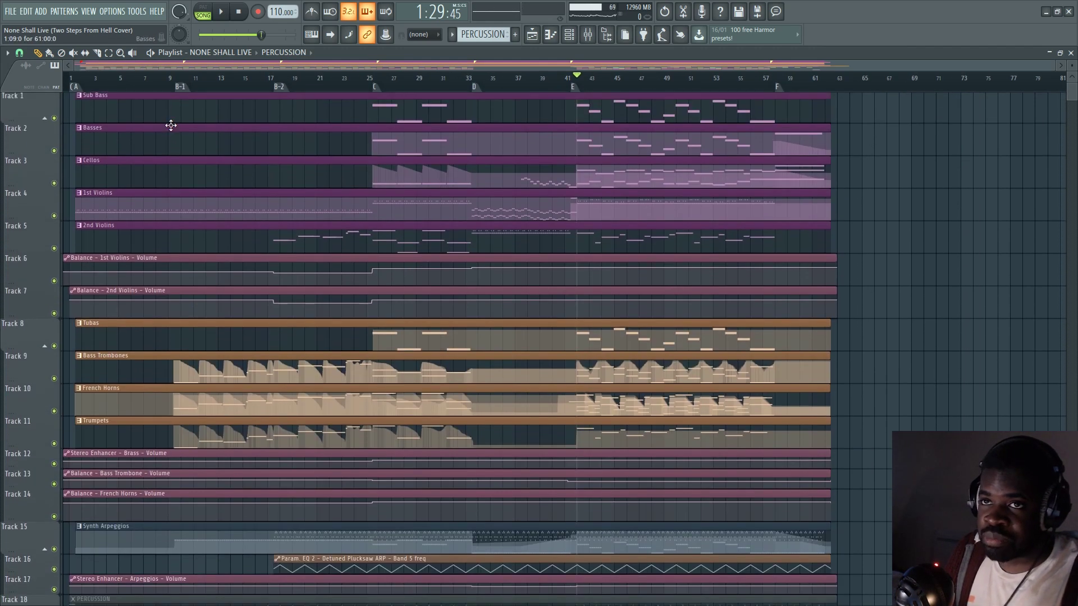
Solo the brass group on tracks 8 to 14 and play it from marker B-1.
scroll(187, 88, up, 3)
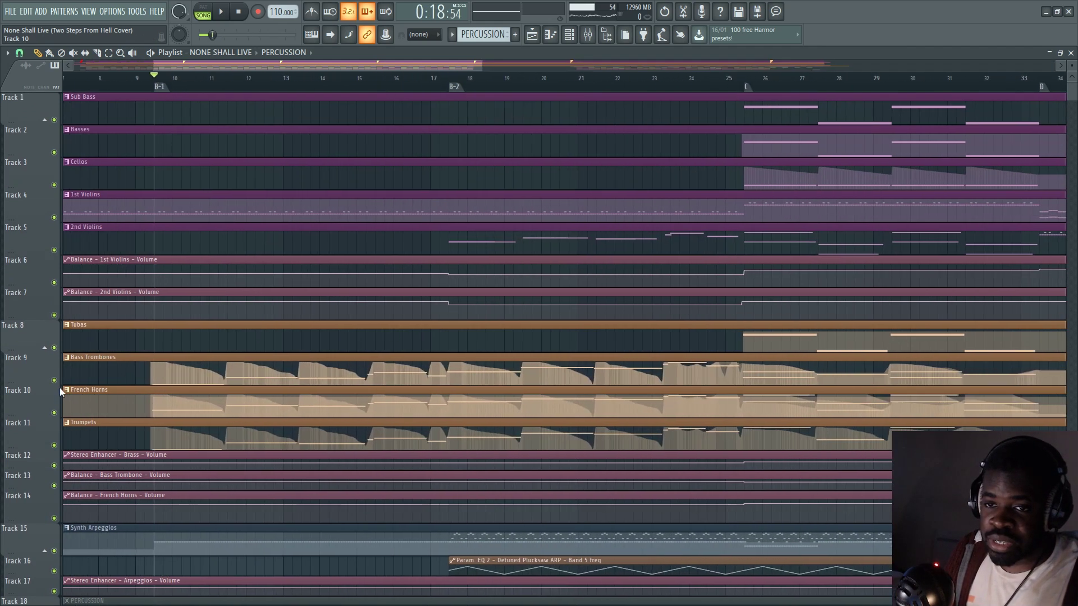
right_click(55, 381)
key(space)
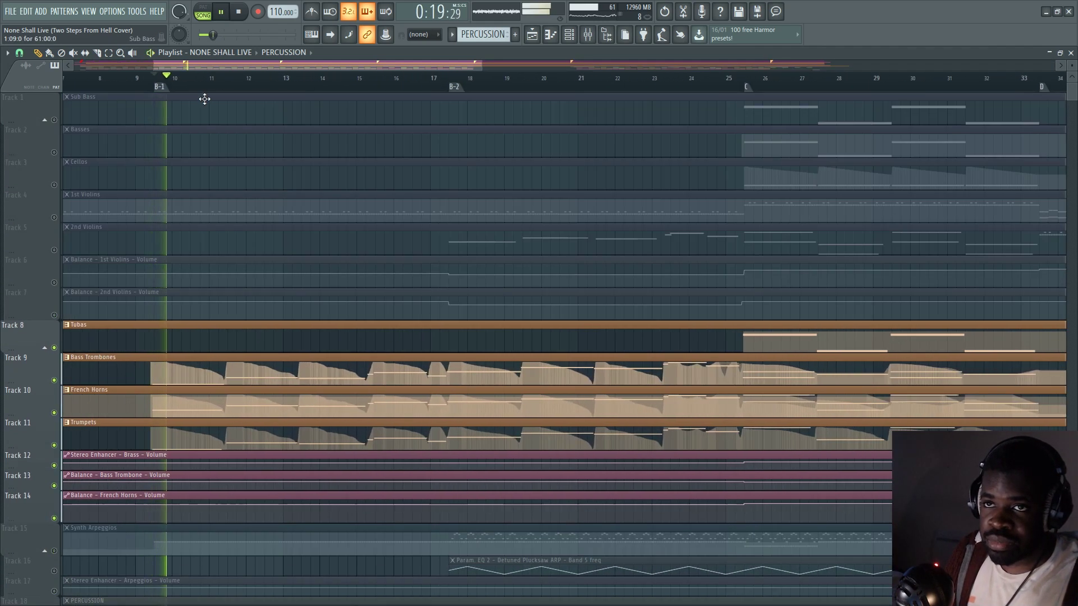
Skip ahead between markers B-1 and B-2 to listen to more of the soloed brass group, and stop playback.
click(301, 84)
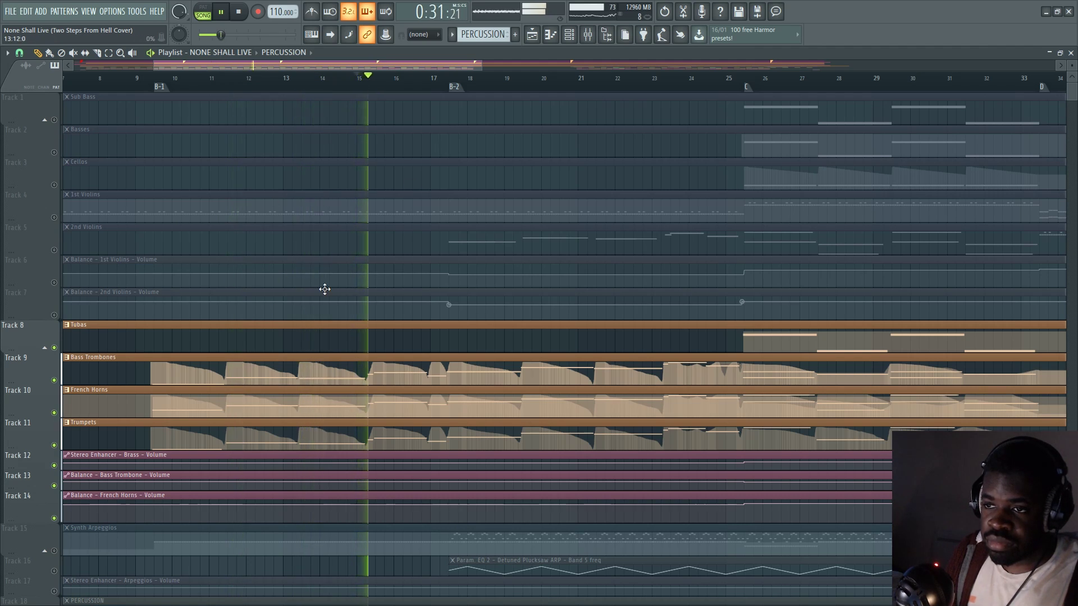
scroll(342, 390, down, 3)
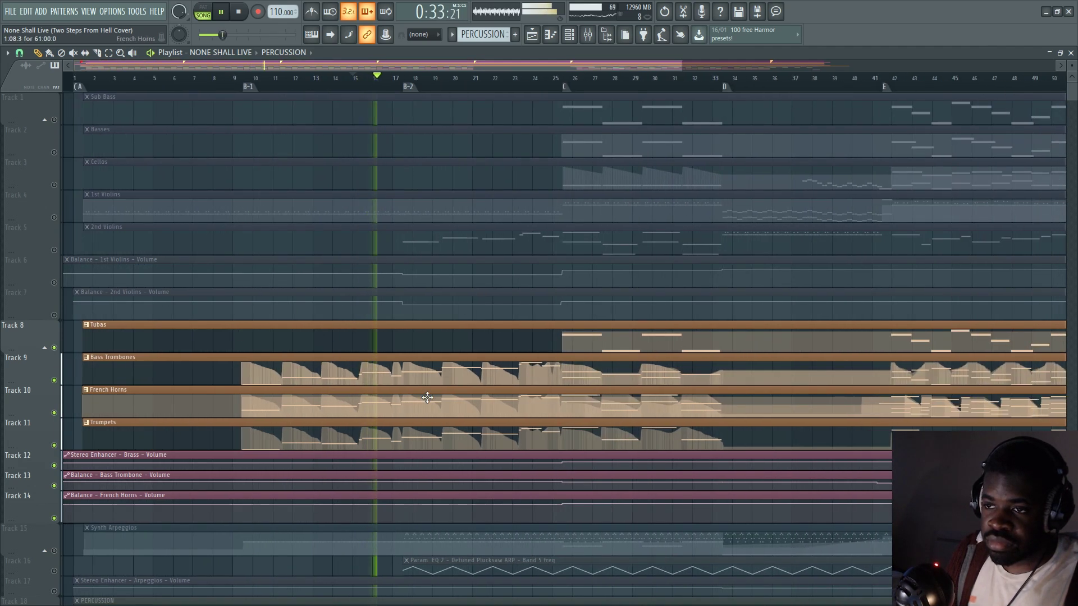
key(space)
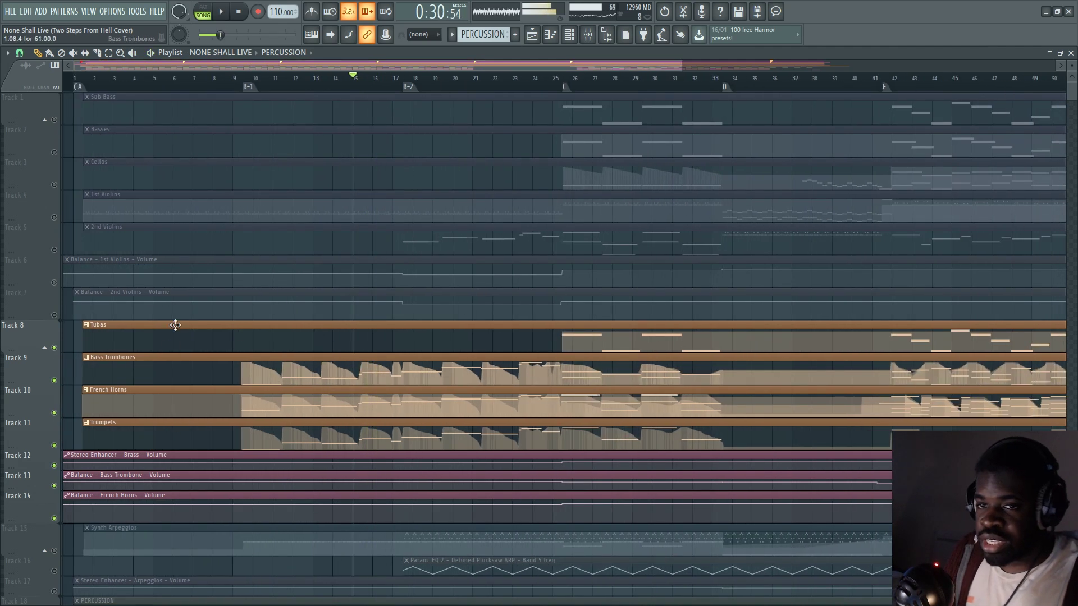
Inspect the Bass Trombones clip's notes in the piano roll and its layered brass channels in the channel rack.
click(315, 374)
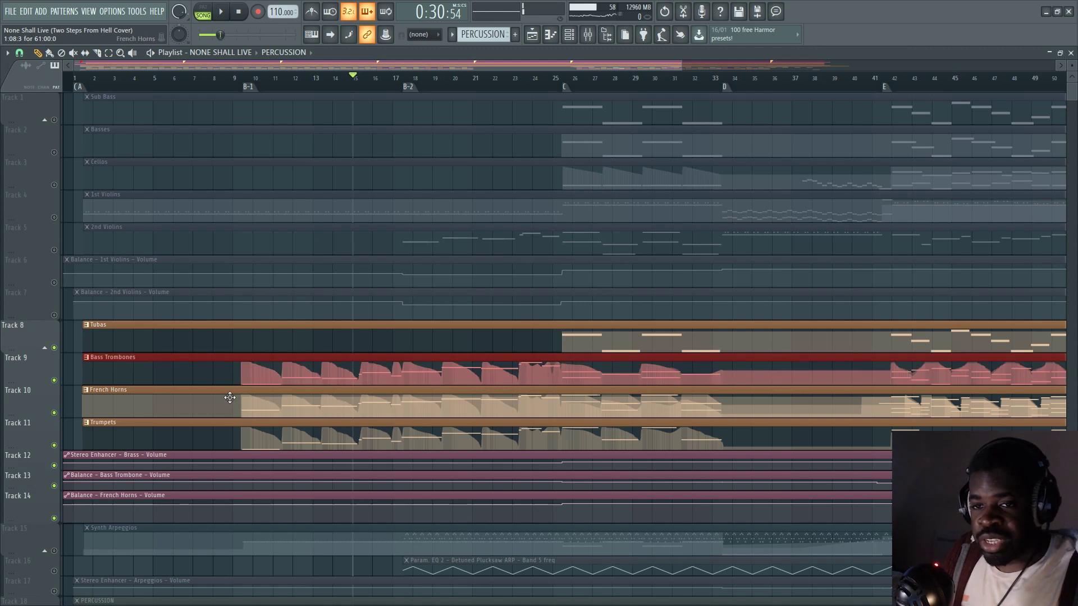
double_click(349, 380)
key(F6)
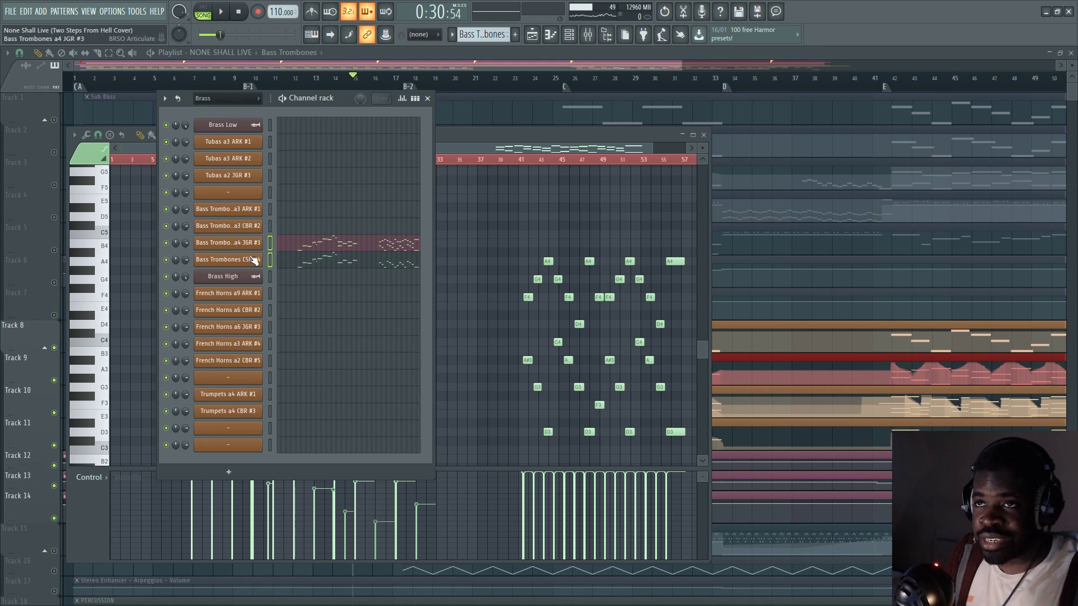
key(F12)
Inspect the French Horns clip's notes and layered channels, plus the Trumpets clip's notes in the piano roll.
double_click(322, 400)
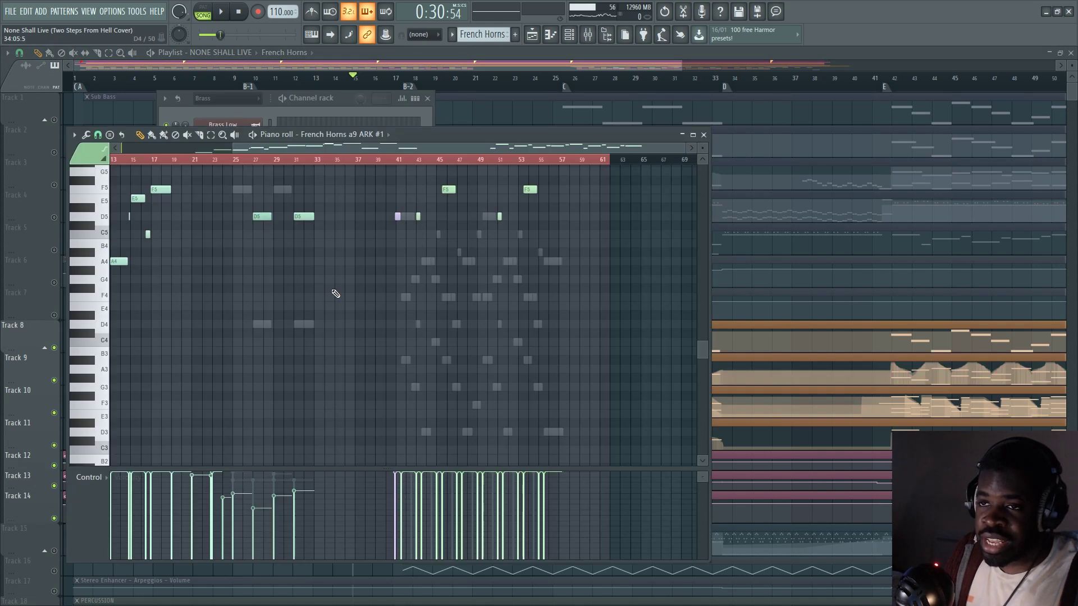
key(F6)
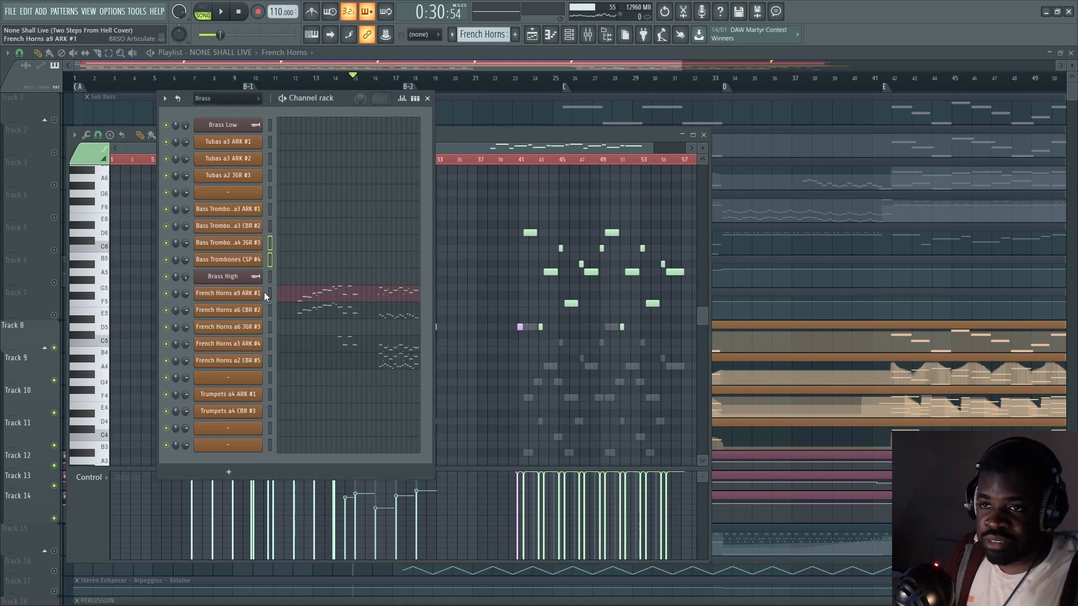
scroll(268, 318, down, 1)
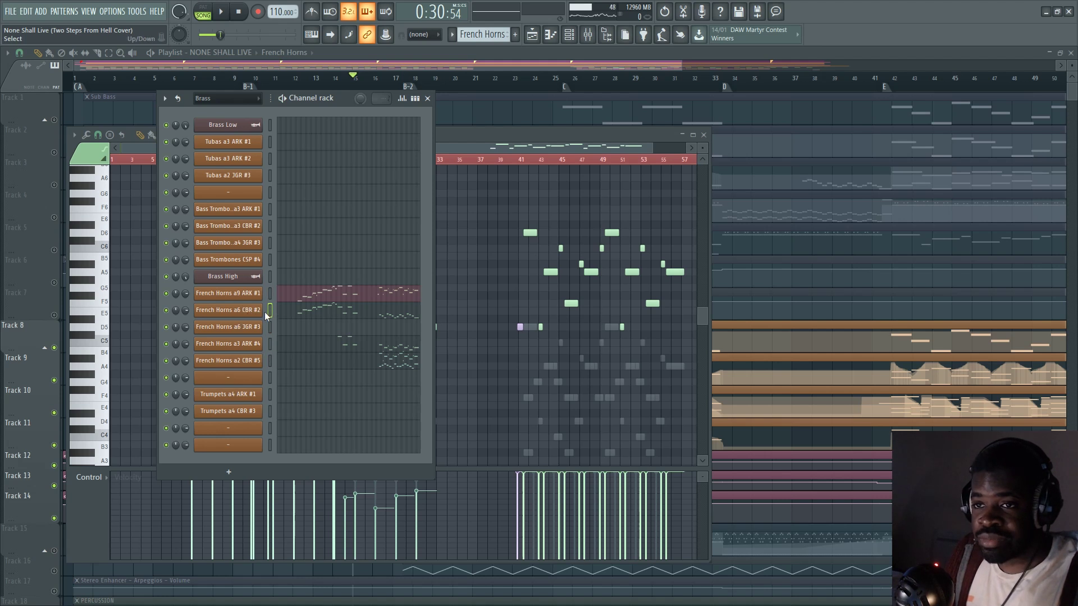
key(F12)
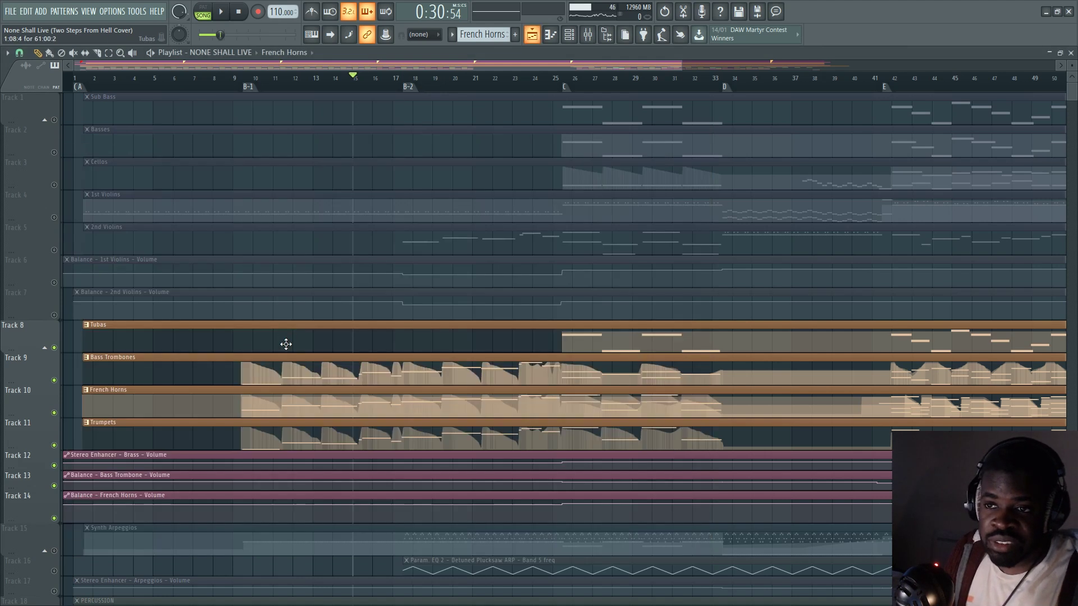
double_click(268, 435)
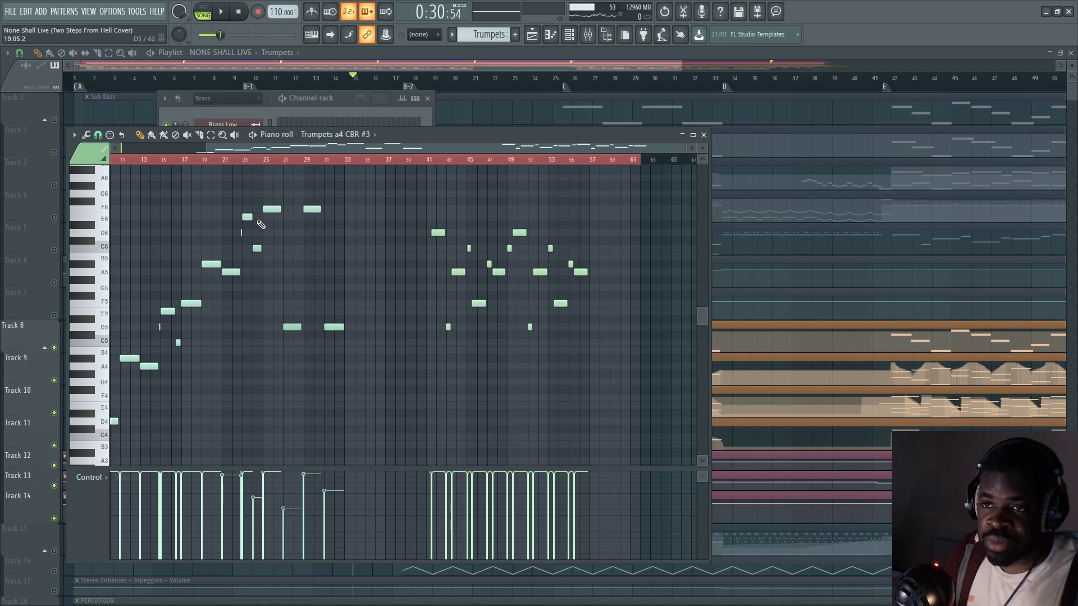
key(F12)
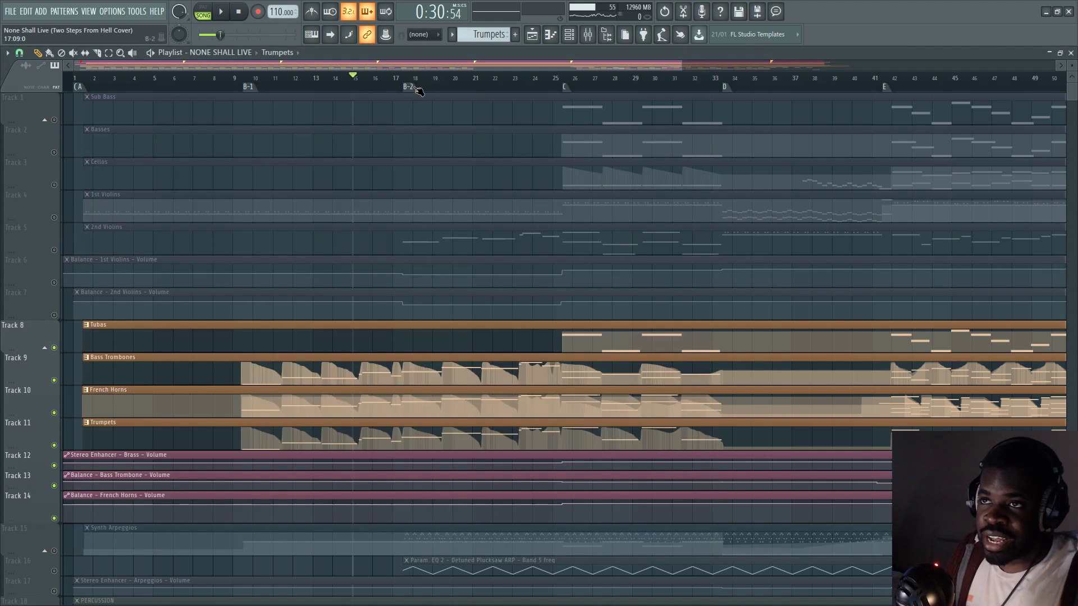
Place the playhead at marker B-2 and briefly play the soloed brass group.
click(418, 91)
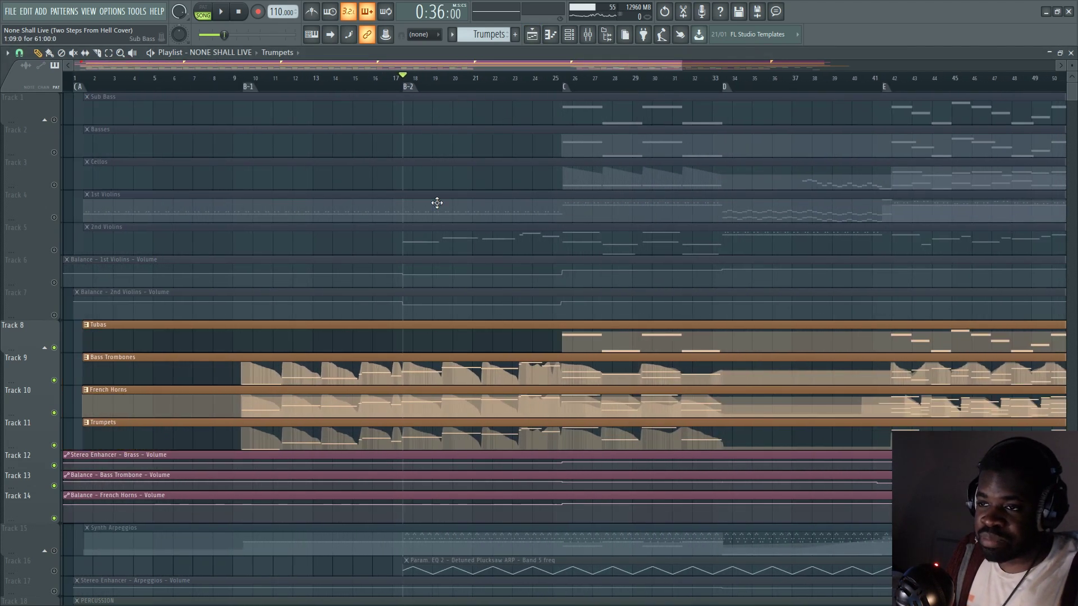
key(space)
key(space)
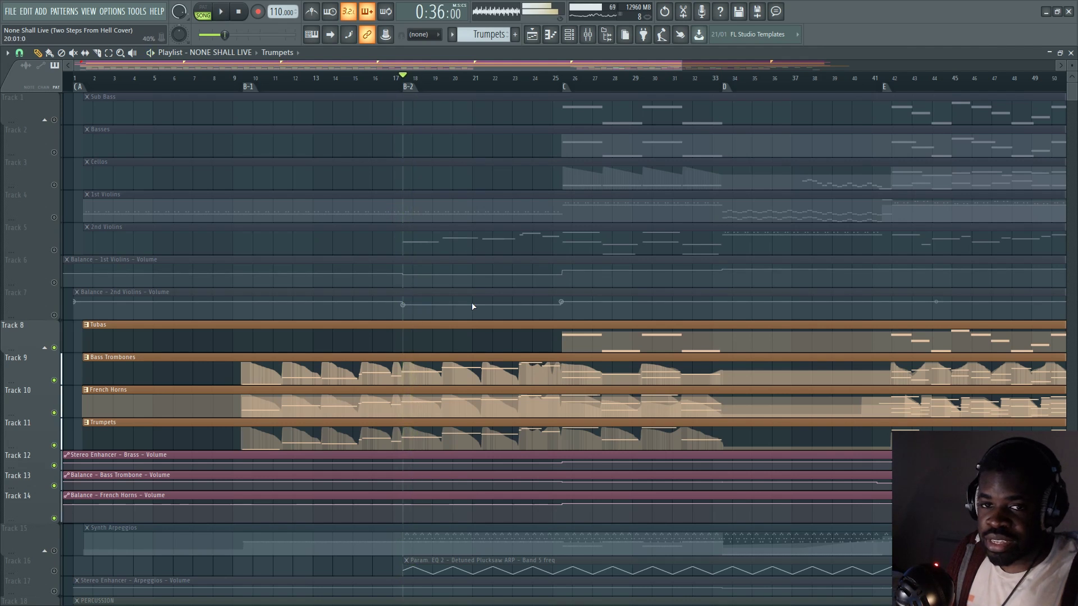
Solo the 2nd Violins on track 5 and play them from marker B-2.
click(54, 250)
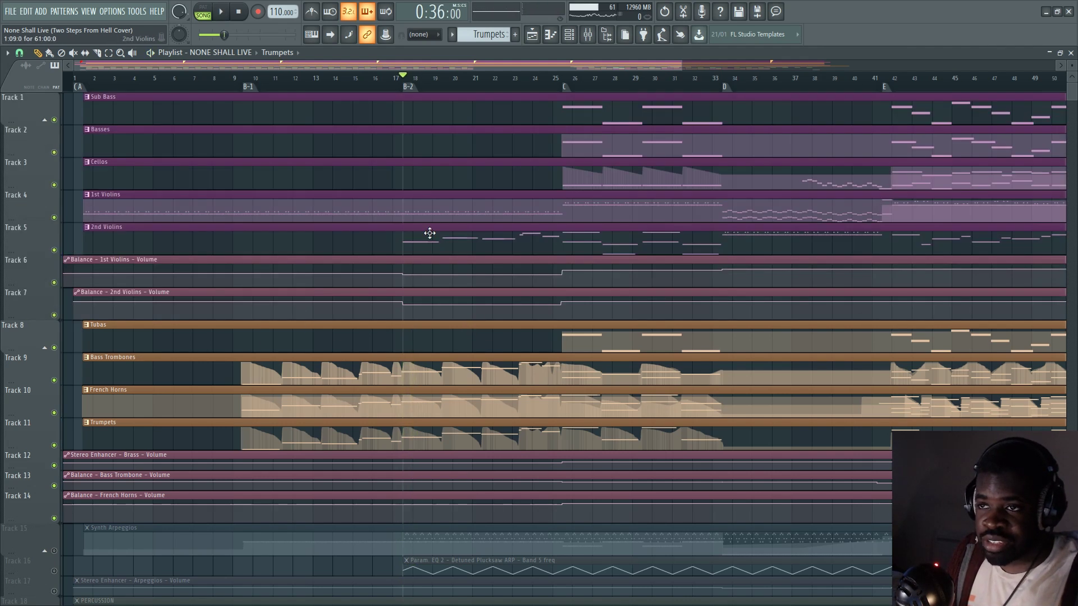
ctrl+click(54, 250)
key(space)
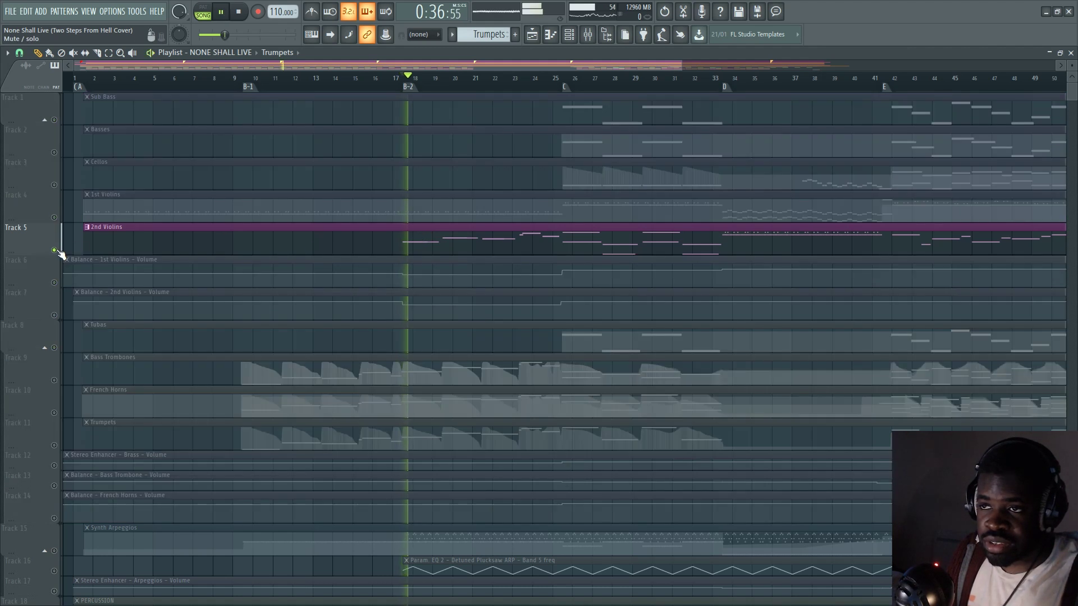
Bring in the brass group and the full string group during playback, and stop after hearing them together.
click(54, 347)
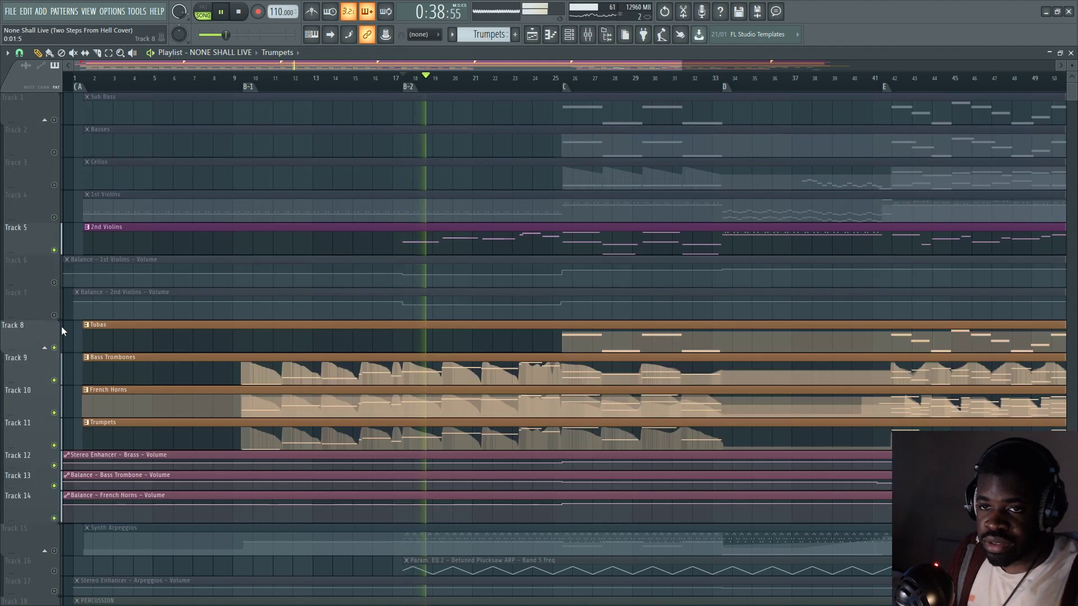
click(54, 119)
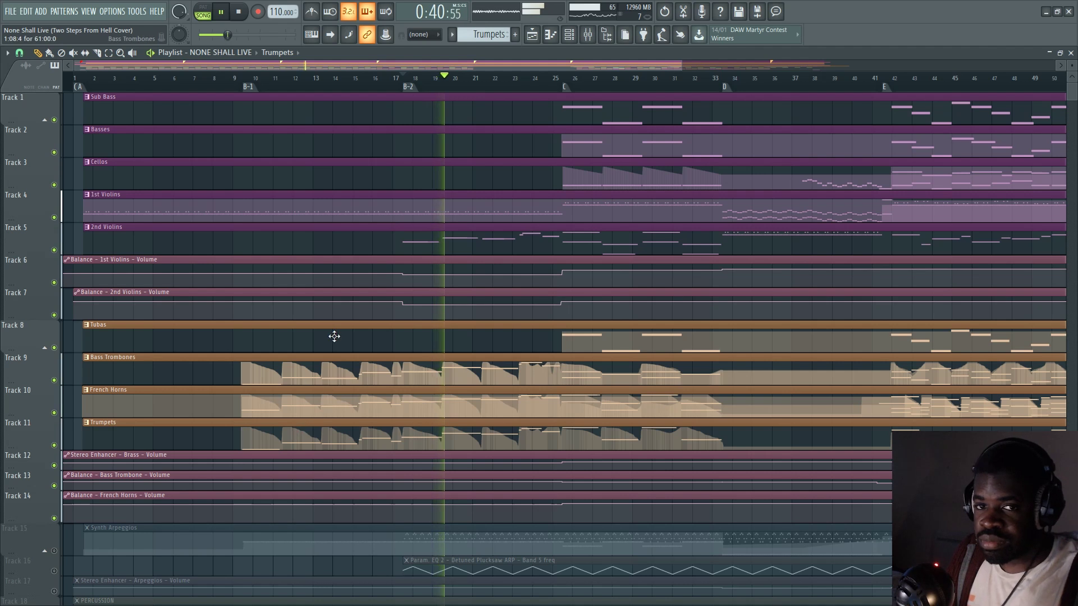
key(space)
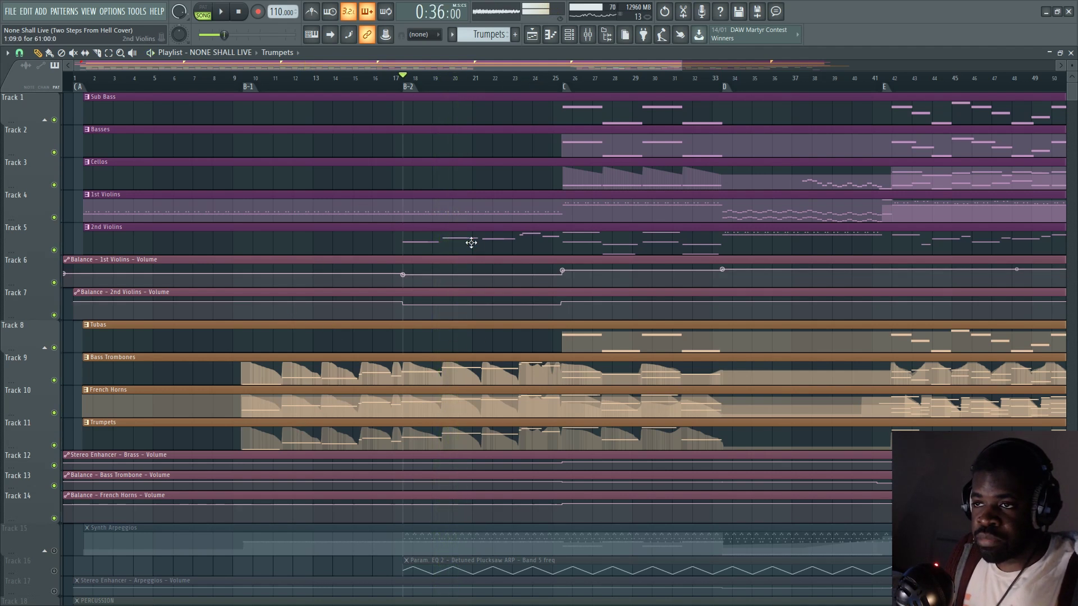
Point out the 2nd Violins clip after marker B-2, place the playhead near bar 23 and examine the section around marker C.
drag(422, 233, 549, 240)
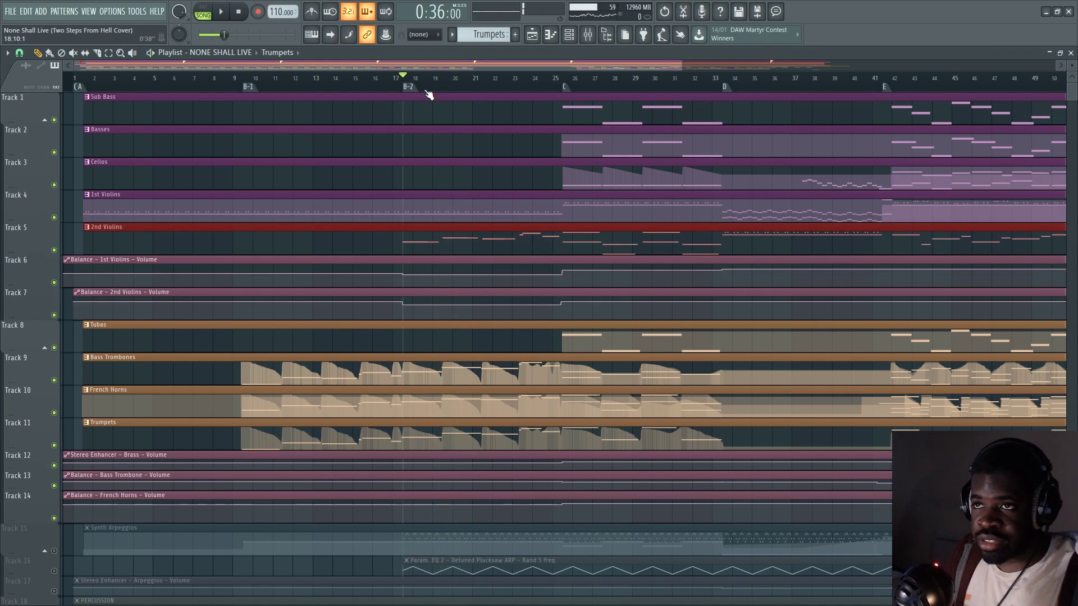
double_click(417, 88)
scroll(452, 93, up, 4)
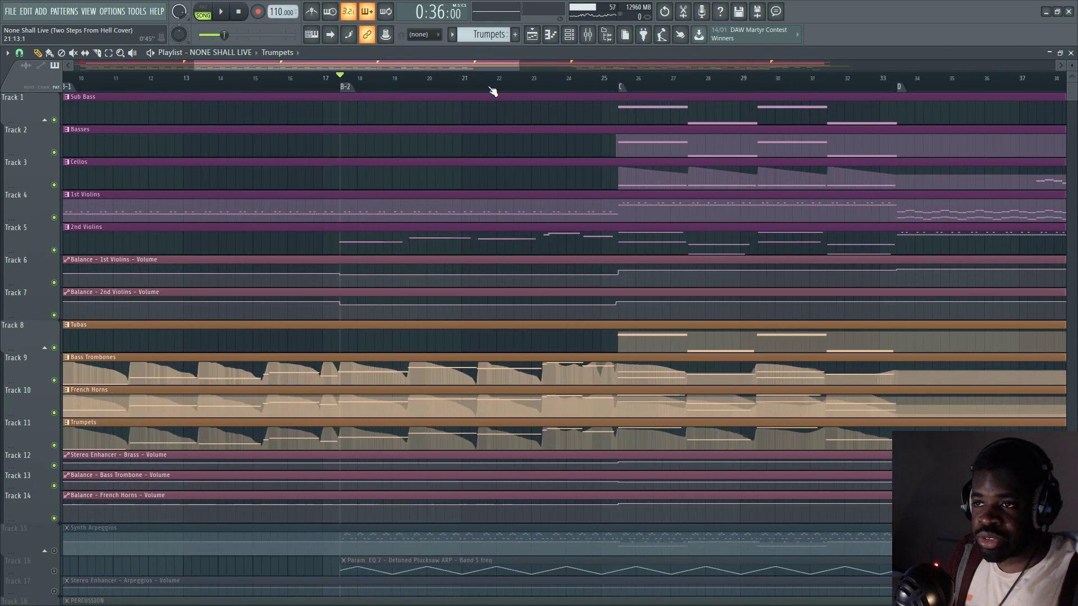
scroll(493, 91, down, 2)
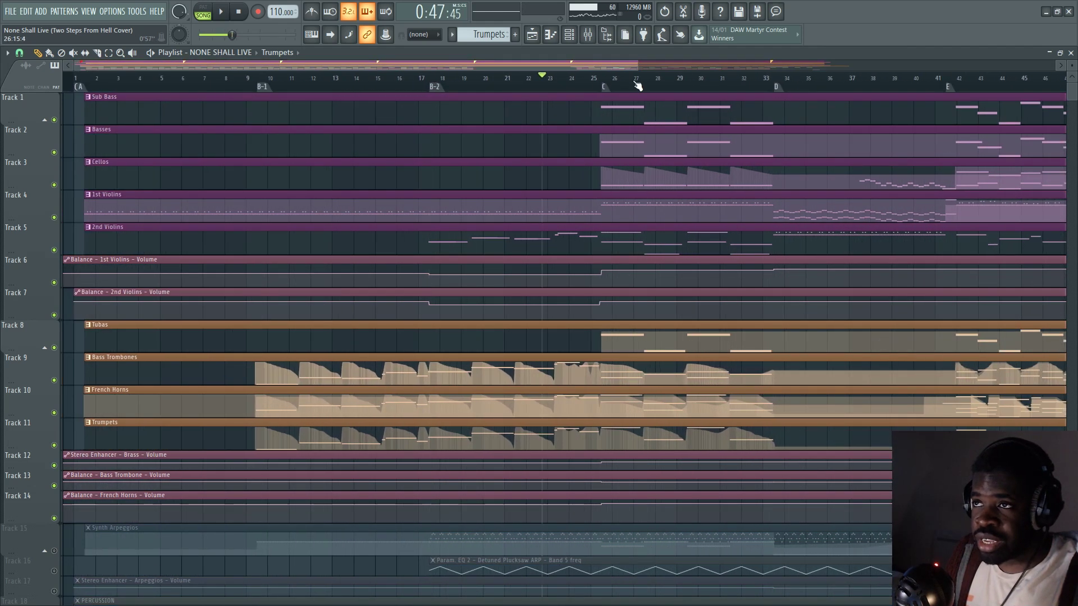
scroll(426, 180, right, 5)
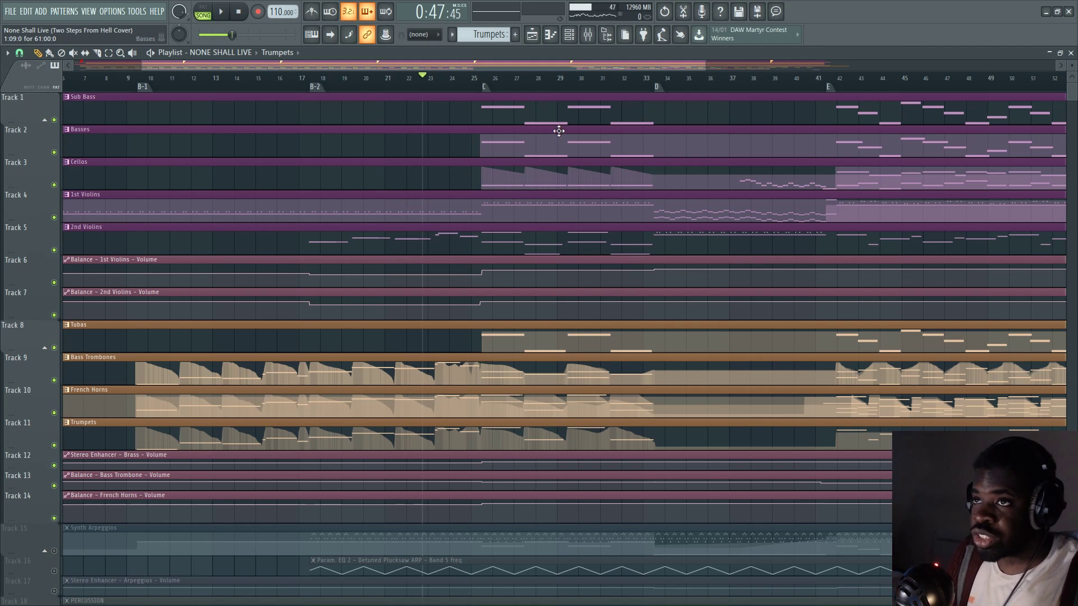
scroll(499, 73, up, 2)
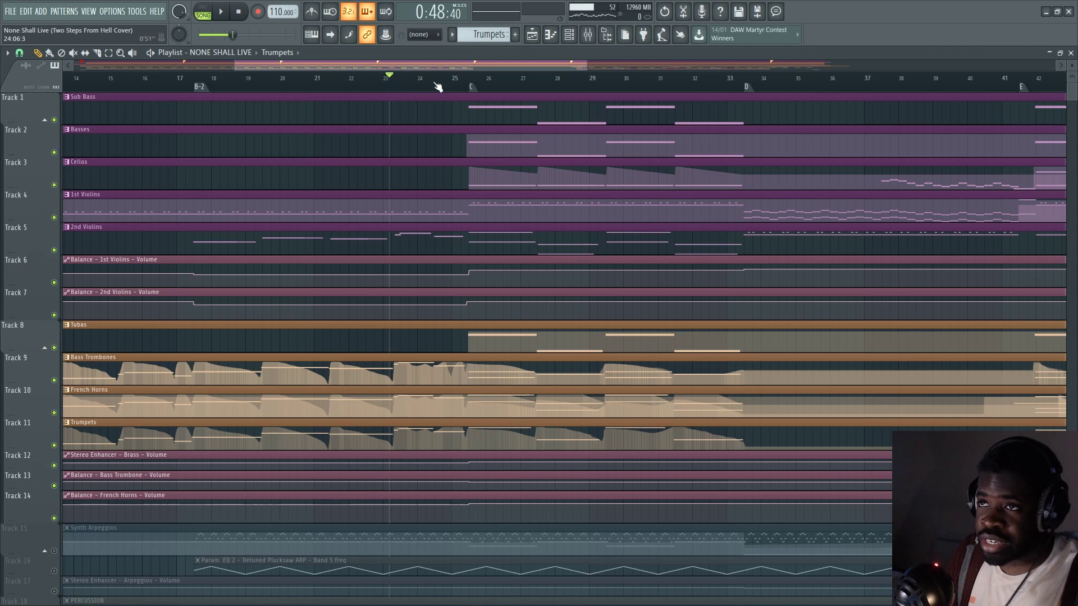
scroll(427, 65, right, 3)
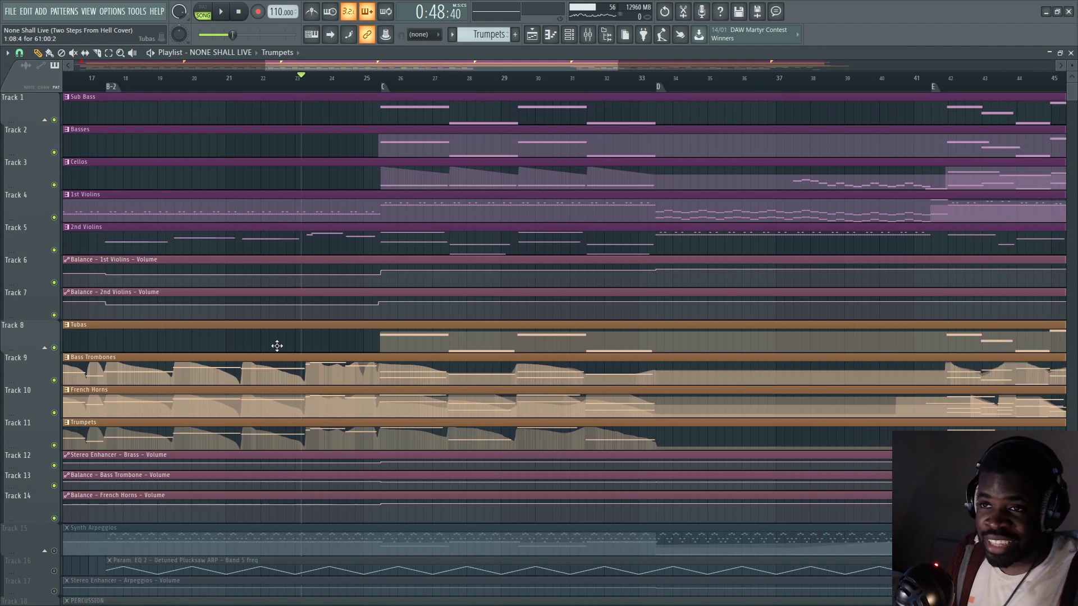
Play the string and brass groups together from bar 25, just before marker C.
scroll(433, 84, down, 2)
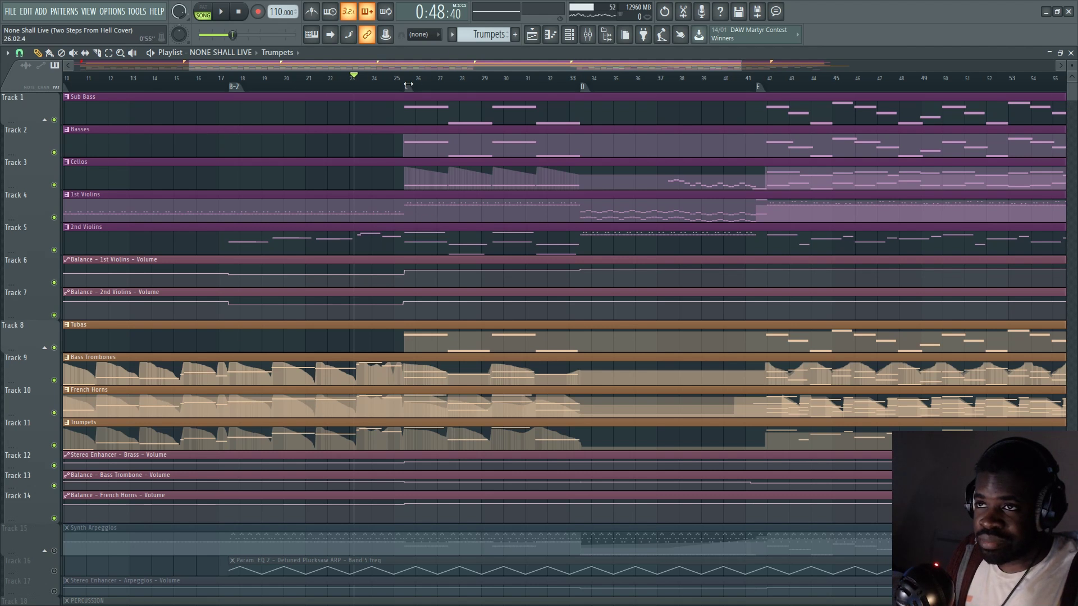
key(space)
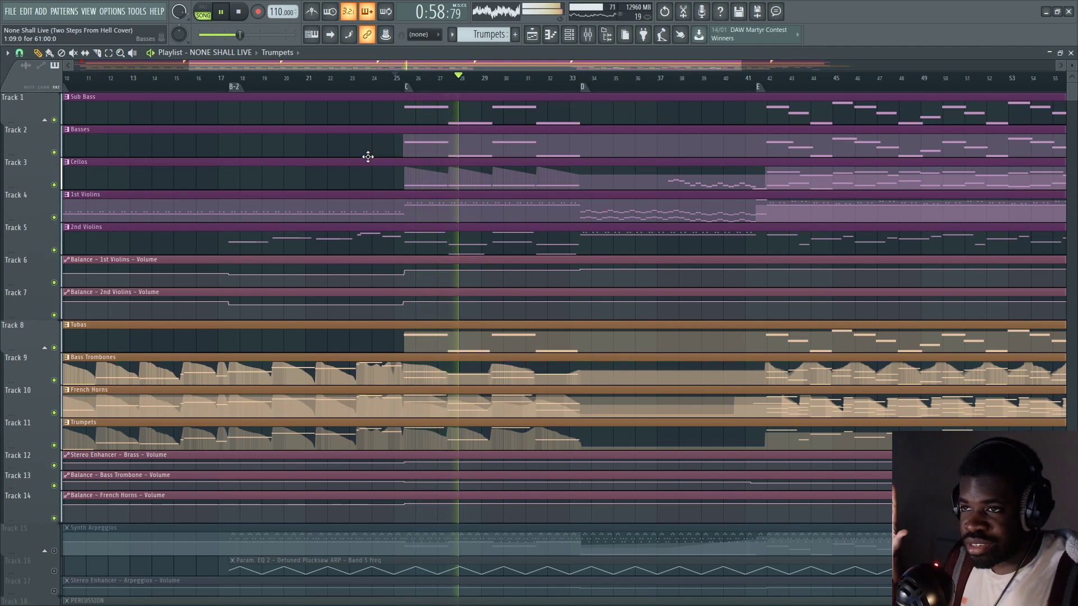
key(space)
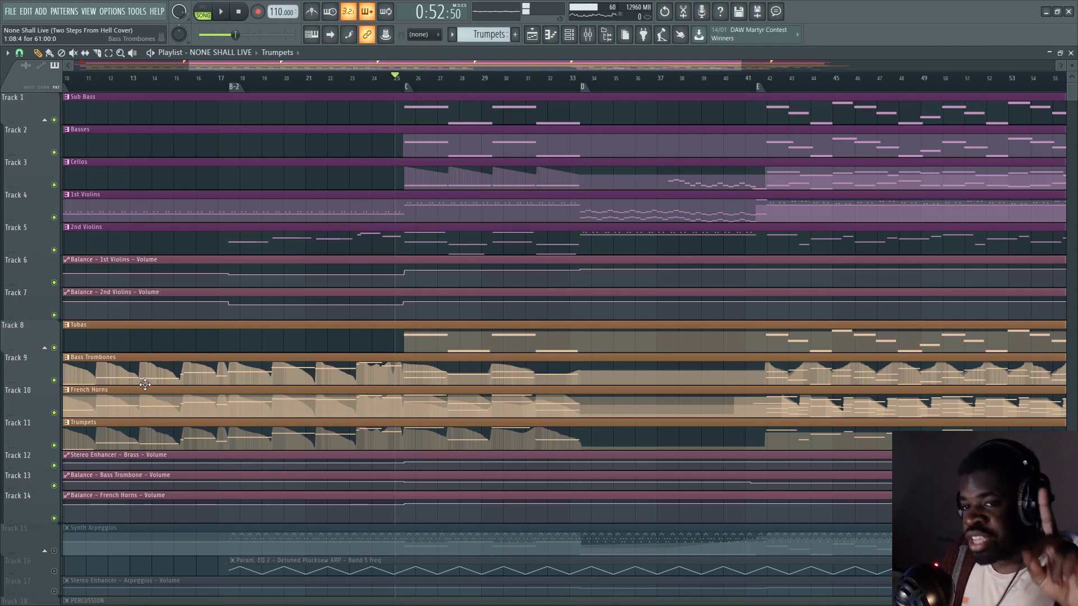
Solo the French Horns on track 10 and play them from bar 25, just before marker C.
right_click(62, 414)
right_click(63, 416)
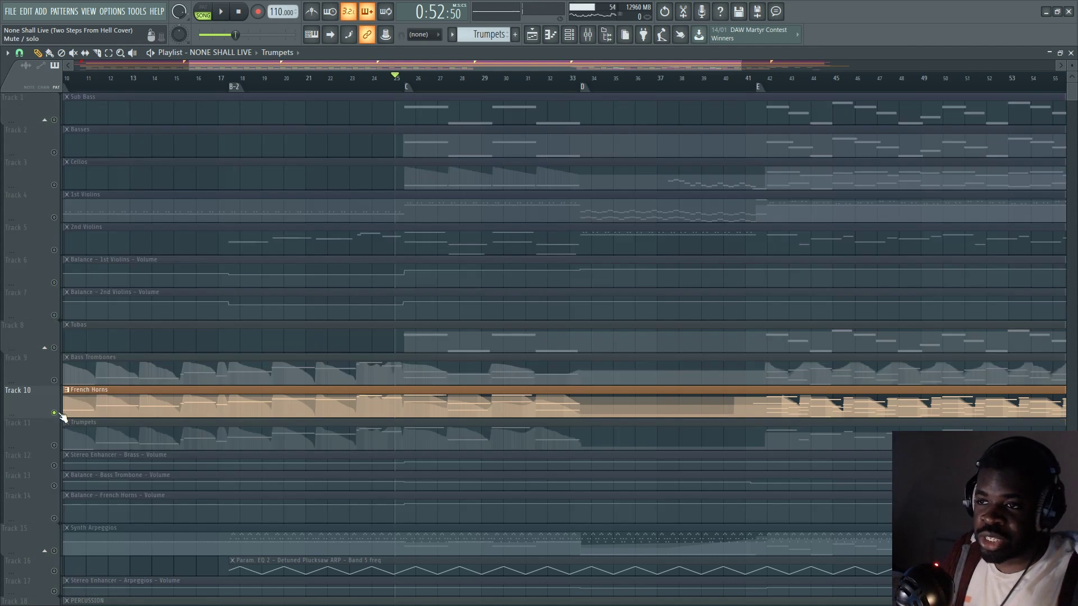
key(space)
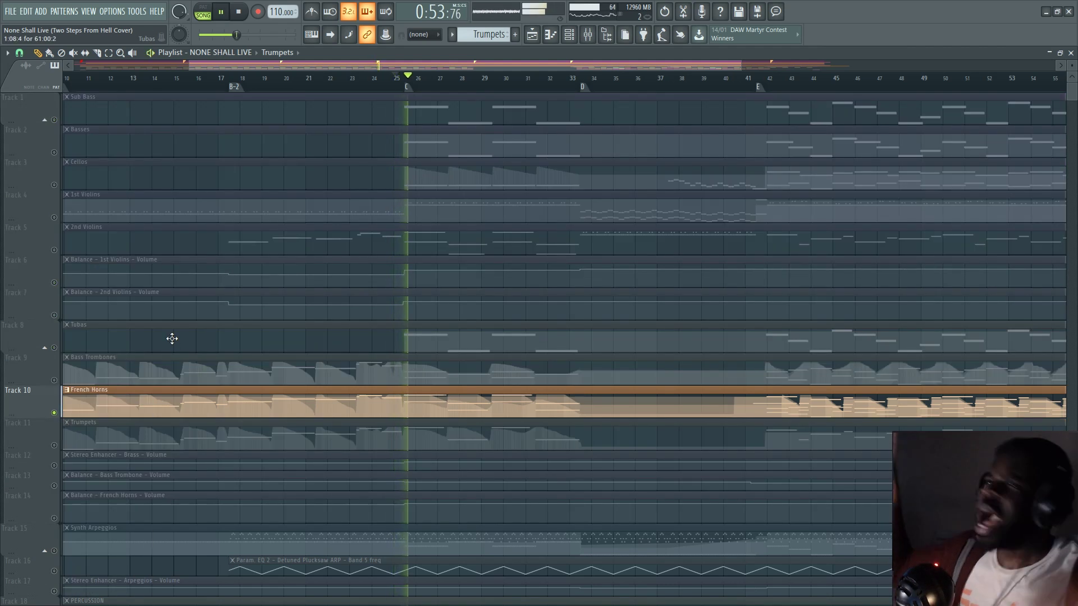
key(space)
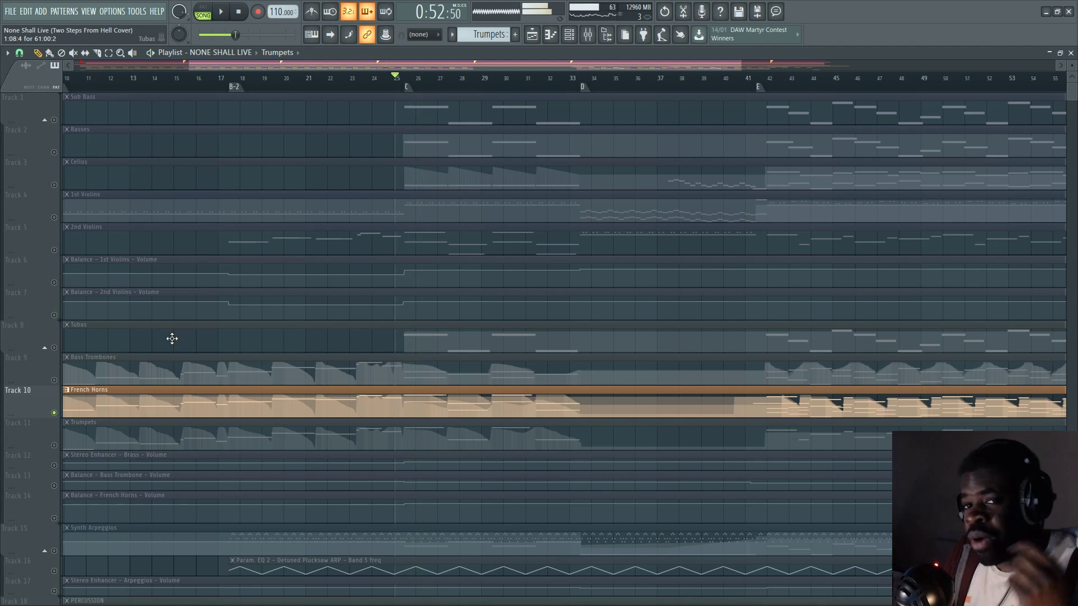
Leave only the Sub Bass, Basses, Tubas and Bass Trombones tracks unmuted.
ctrl+click(54, 120)
click(54, 152)
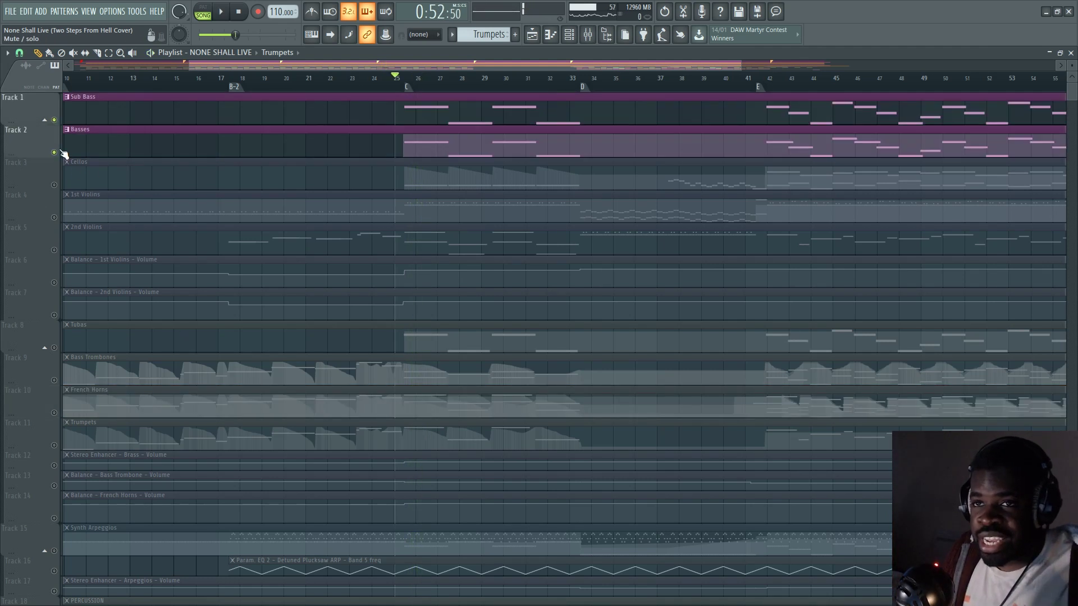
click(55, 250)
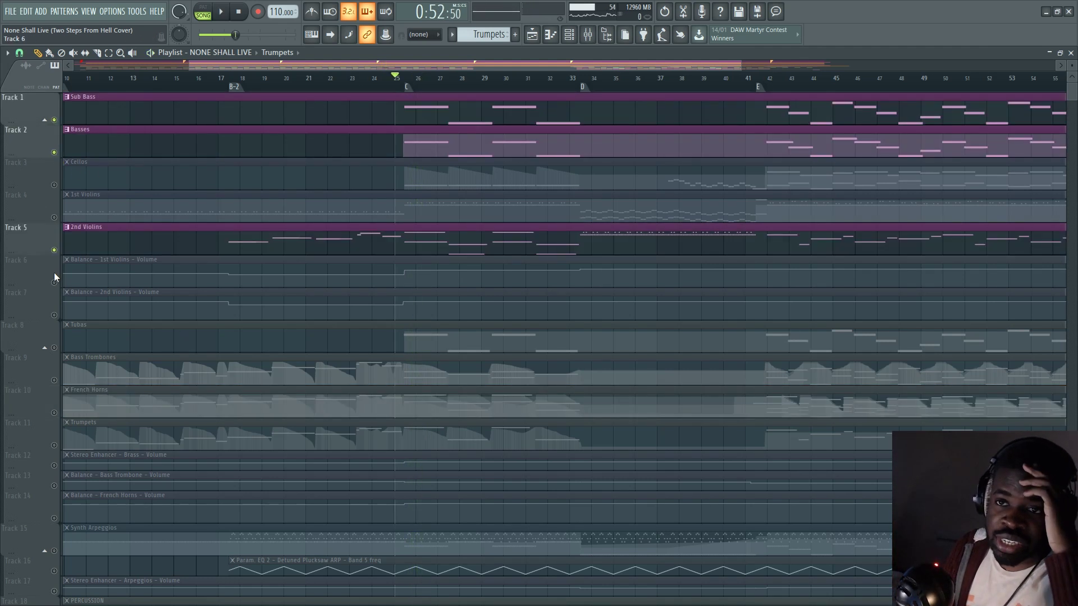
click(53, 250)
click(54, 347)
scroll(179, 347, down, 5)
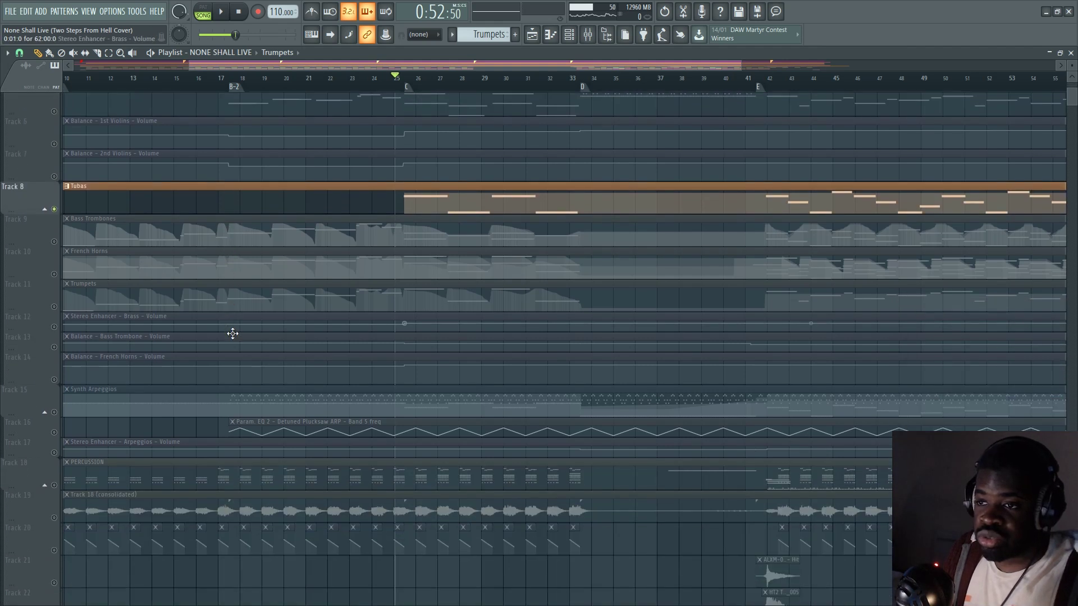
Play the low strings and low brass from bar 25 into marker C, and show the whole arrangement.
key(space)
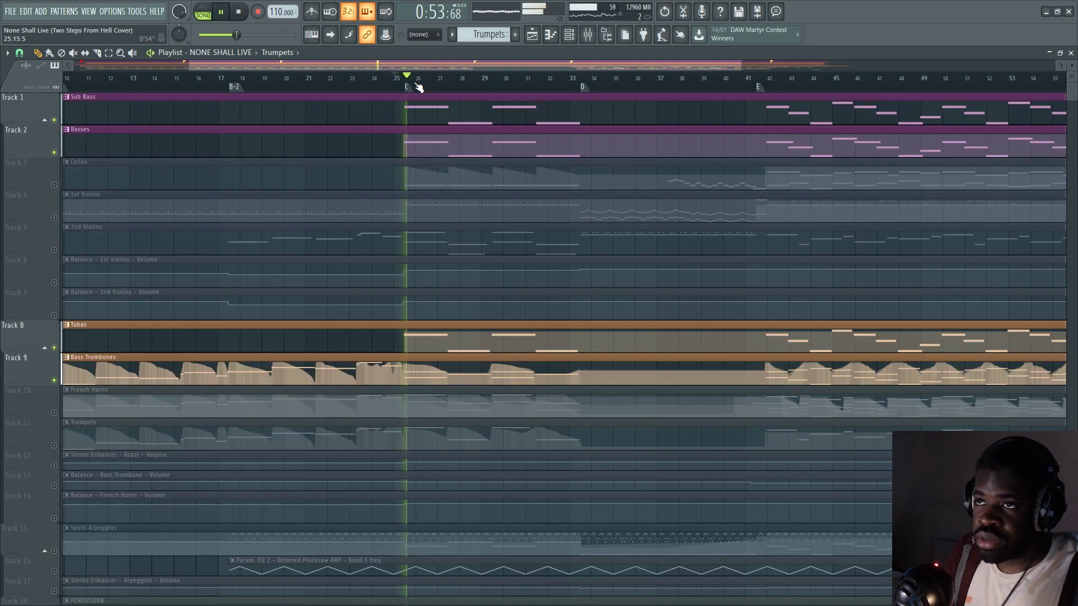
key(space)
scroll(371, 223, down, 2)
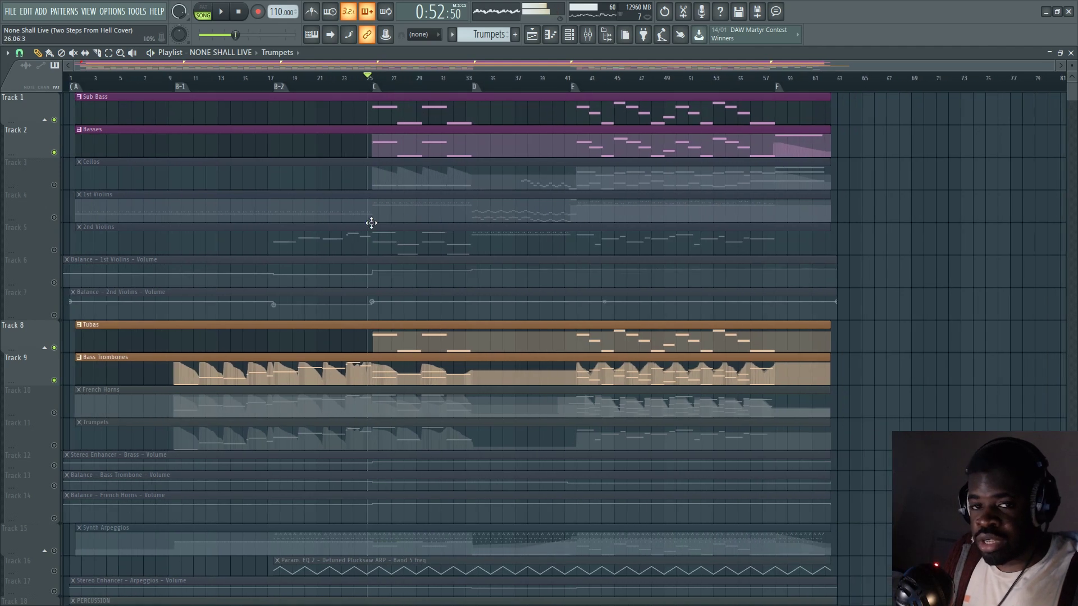
Solo the Sub Bass and Basses tracks one after the other and play each from about bar 27.
scroll(426, 81, up, 3)
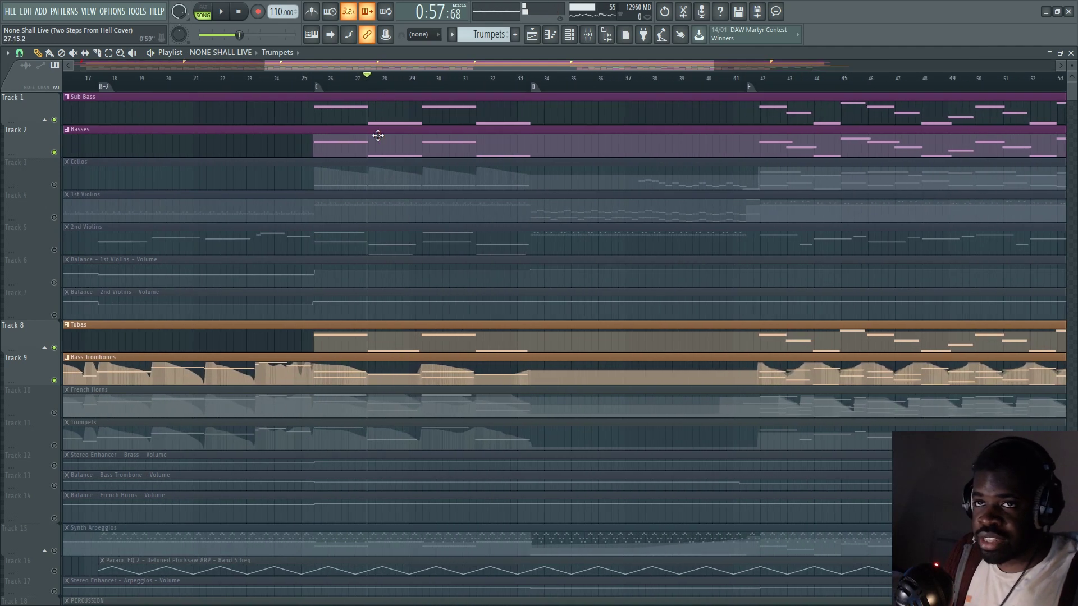
right_click(54, 120)
key(space)
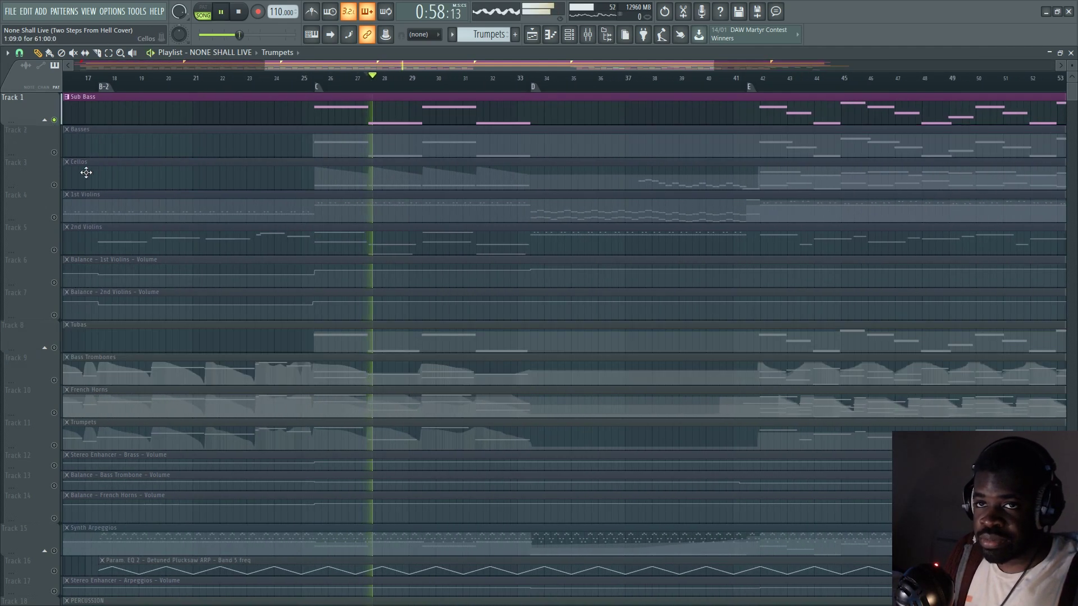
key(space)
right_click(54, 153)
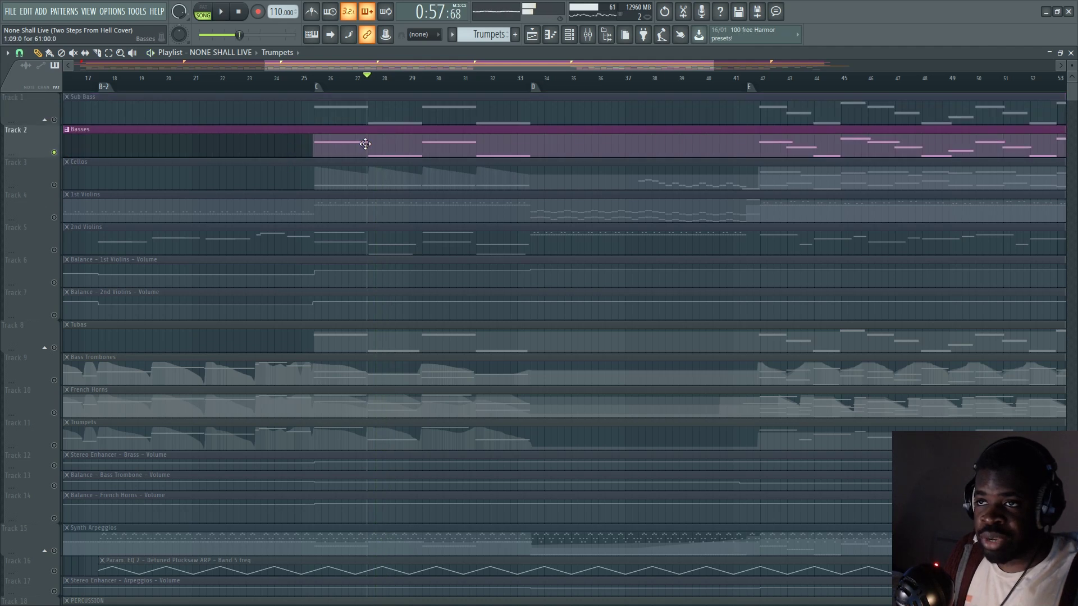
key(space)
key(space)
Solo the Cellos on track 3 and play them from marker C.
right_click(54, 185)
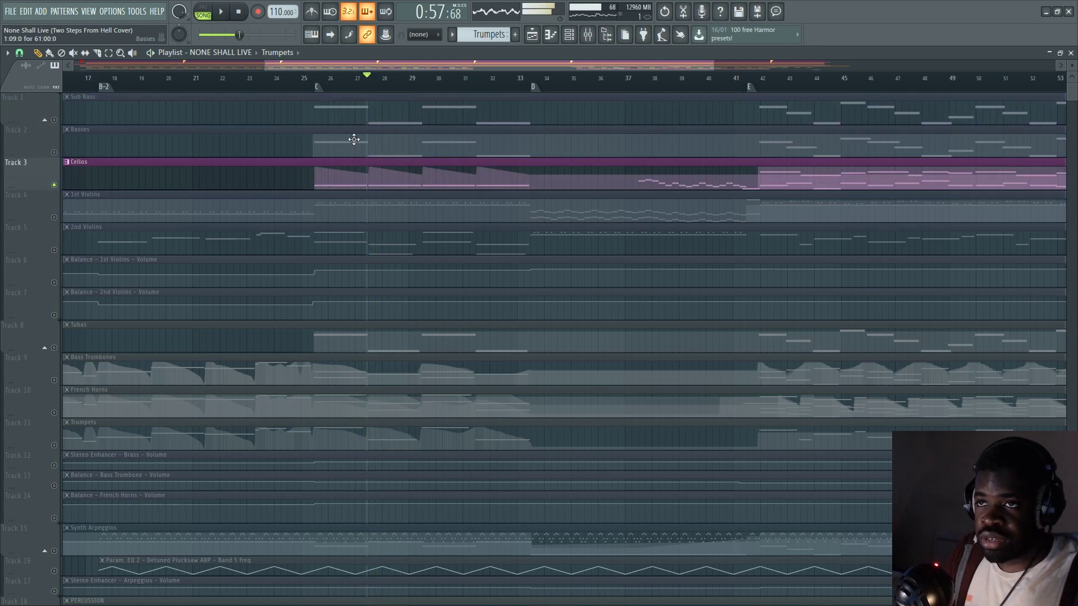
click(321, 87)
key(space)
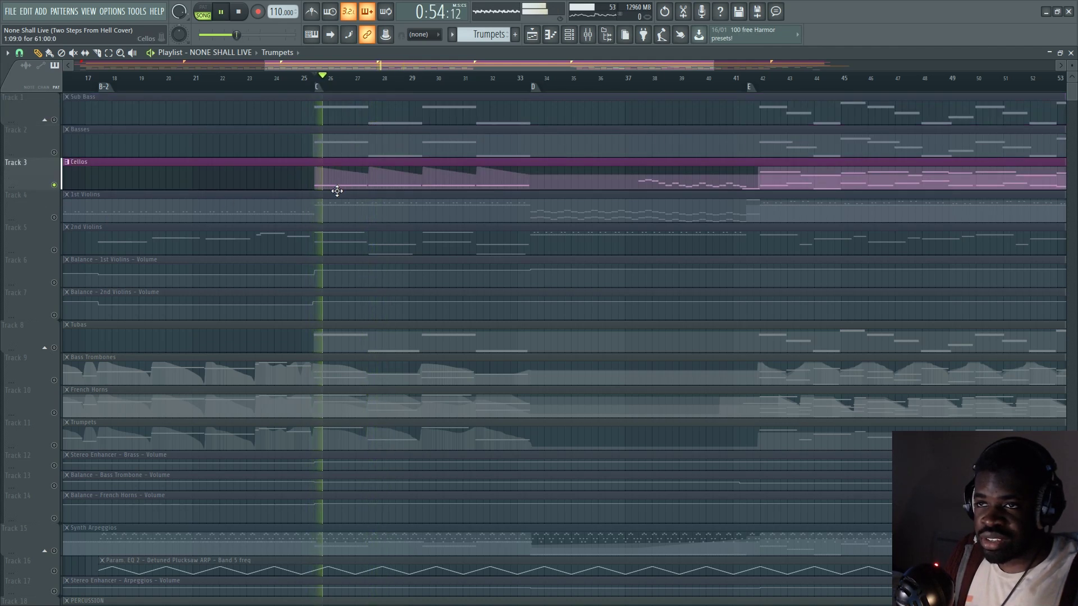
scroll(241, 277, down, 4)
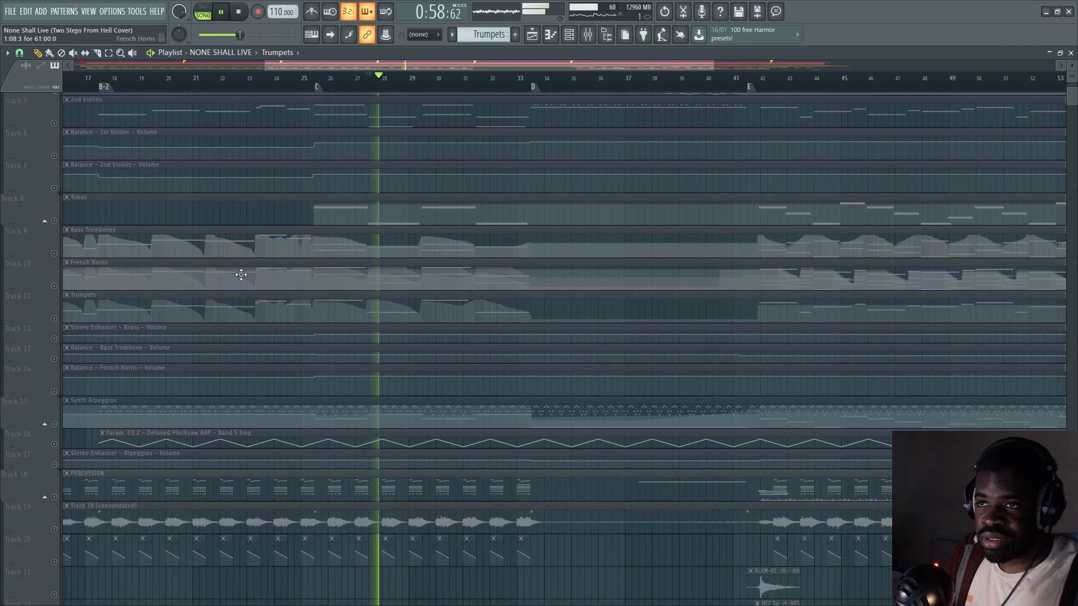
key(space)
Solo the Tubas on track 8 and play them from about bar 27.
right_click(54, 217)
key(space)
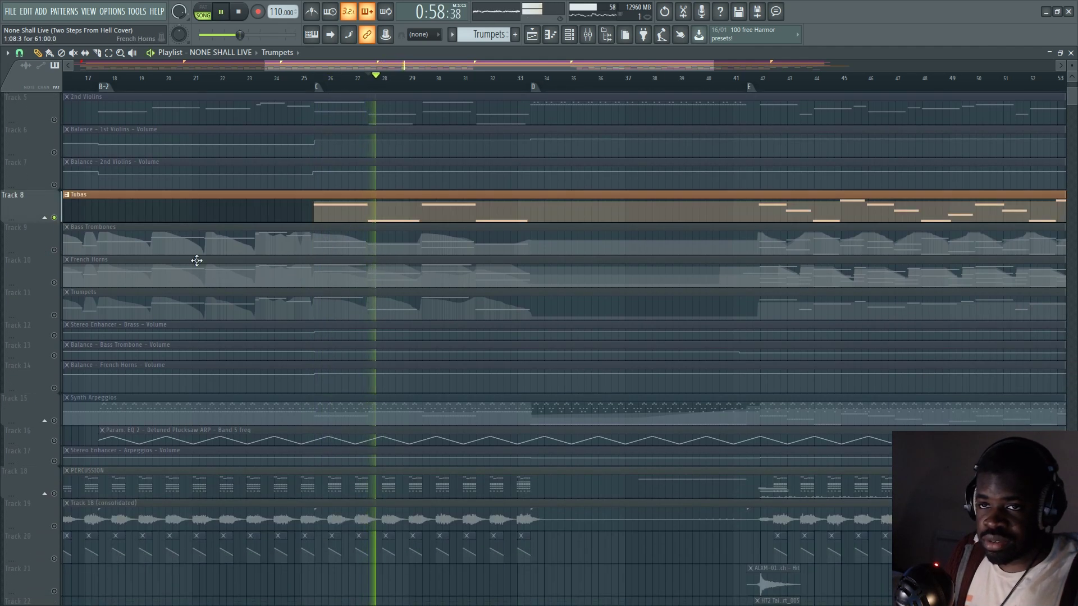
scroll(286, 384, down, 1)
key(space)
scroll(397, 284, up, 3)
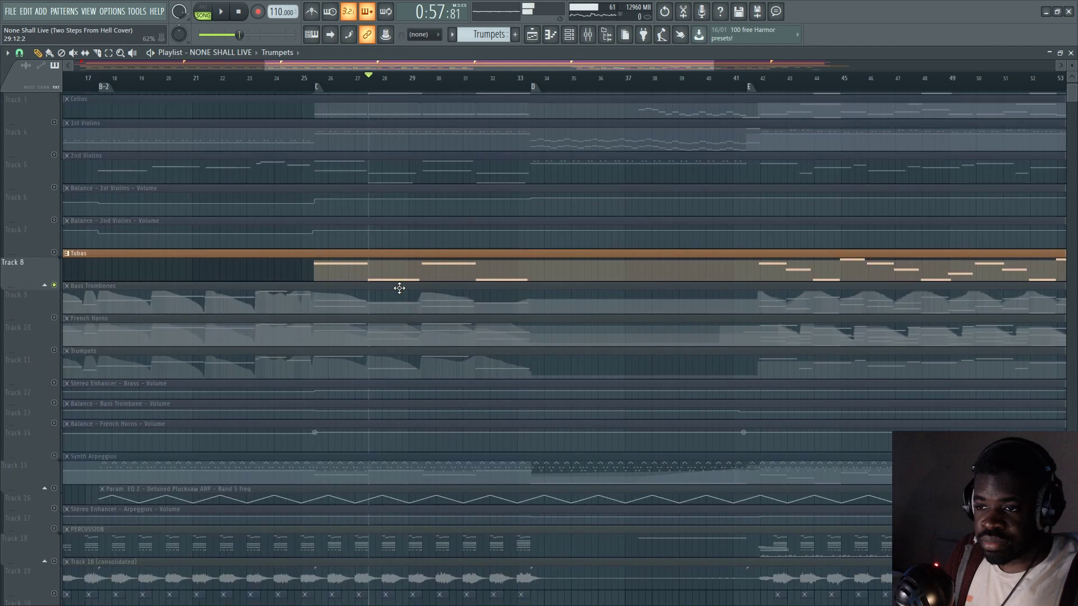
Solo the Synth Arpeggios on track 15 and play them from about bar 27.
scroll(169, 393, down, 3)
right_click(54, 388)
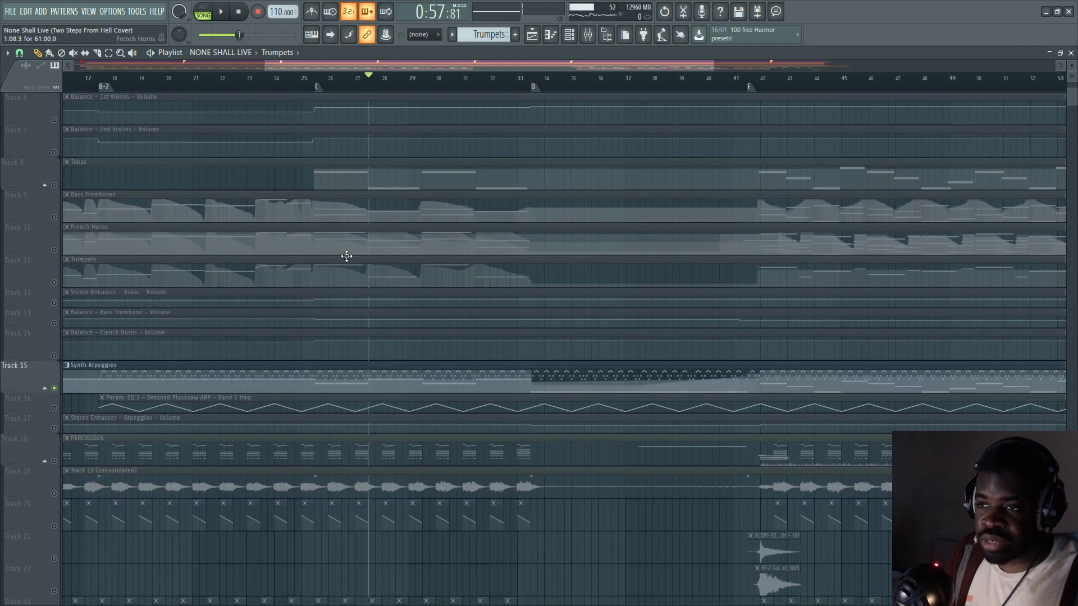
key(space)
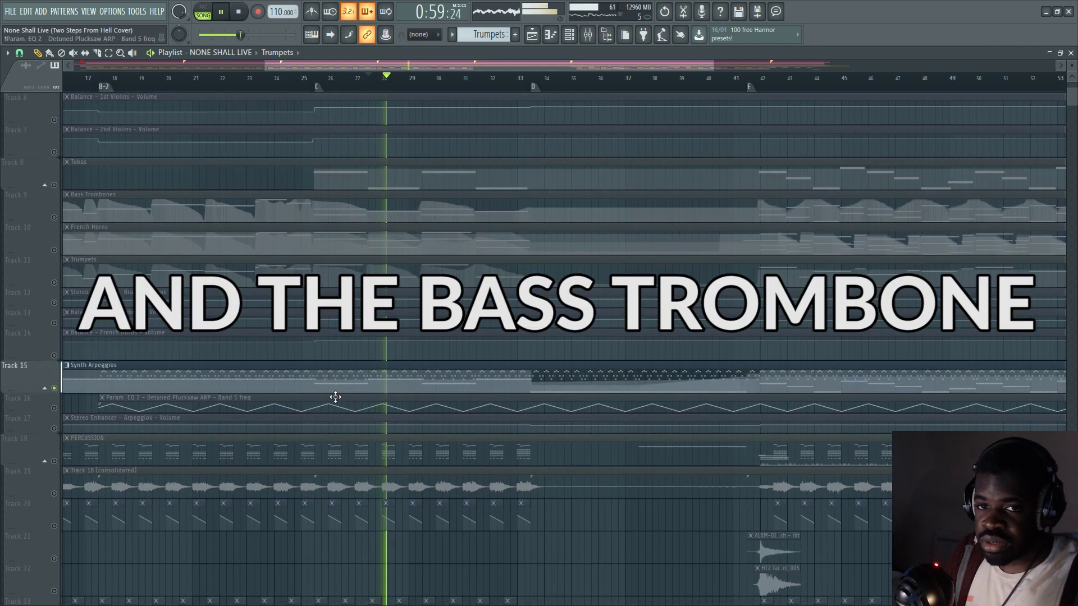
key(space)
Unmute the whole string and brass groups, tracks 1 to 14, leaving the arpeggio and percussion tracks muted.
scroll(380, 357, up, 5)
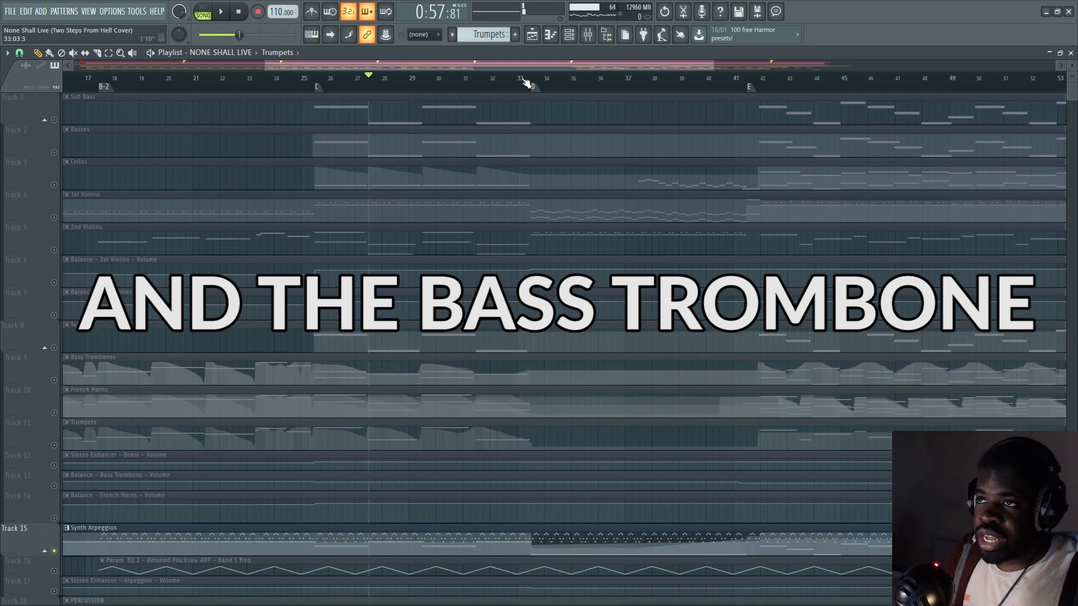
scroll(526, 82, down, 3)
ctrl+click(54, 152)
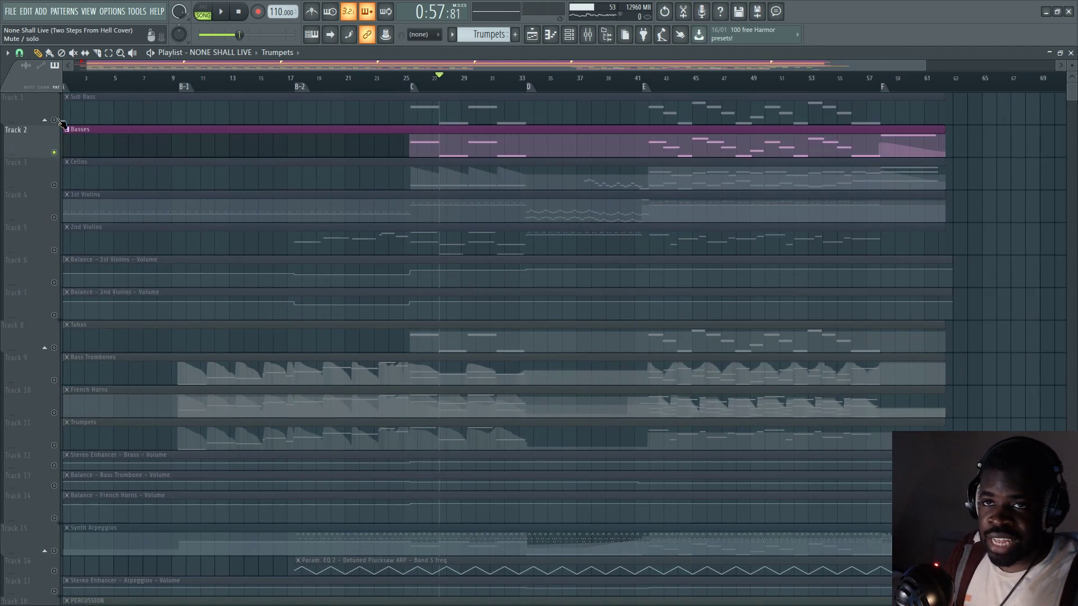
ctrl+click(54, 348)
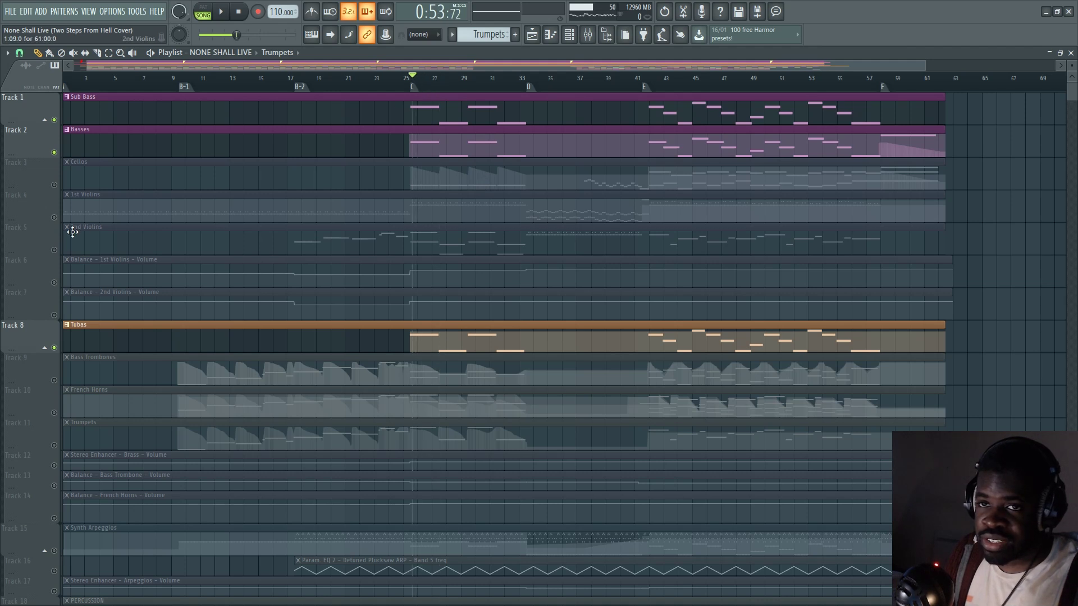
drag(55, 217, 99, 378)
shift+click(54, 380)
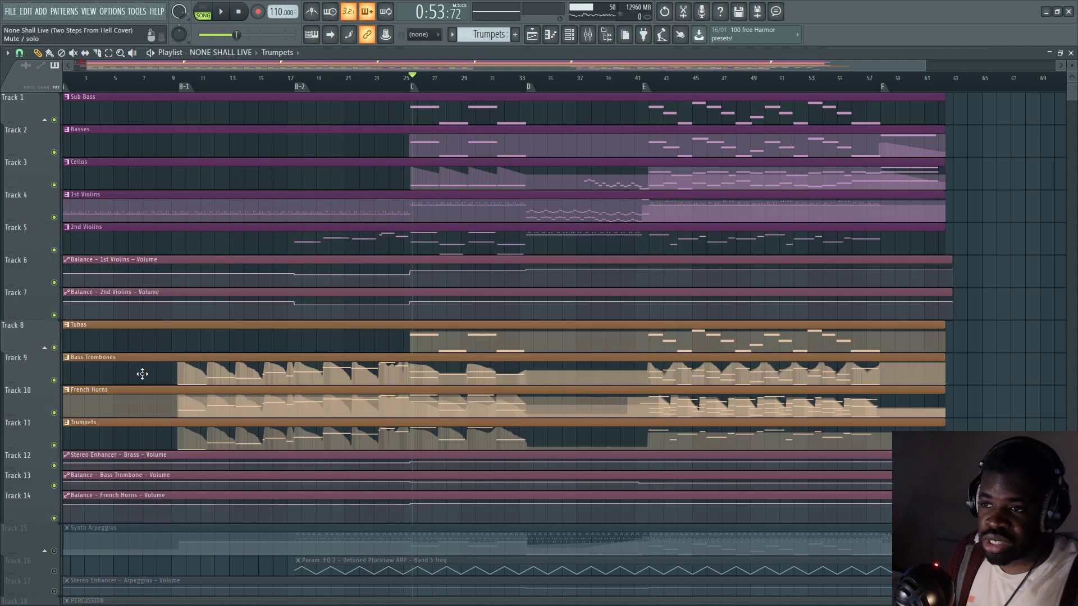
Play the string and brass groups together from bar 41, at marker E, and look over their tracks.
scroll(500, 337, down, 7)
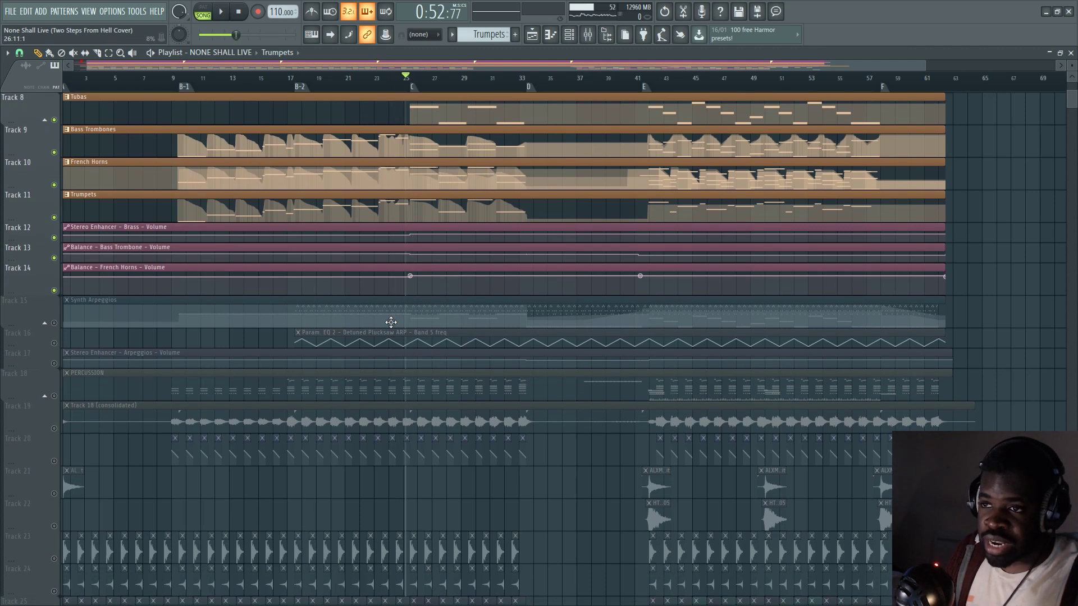
scroll(674, 94, up, 6)
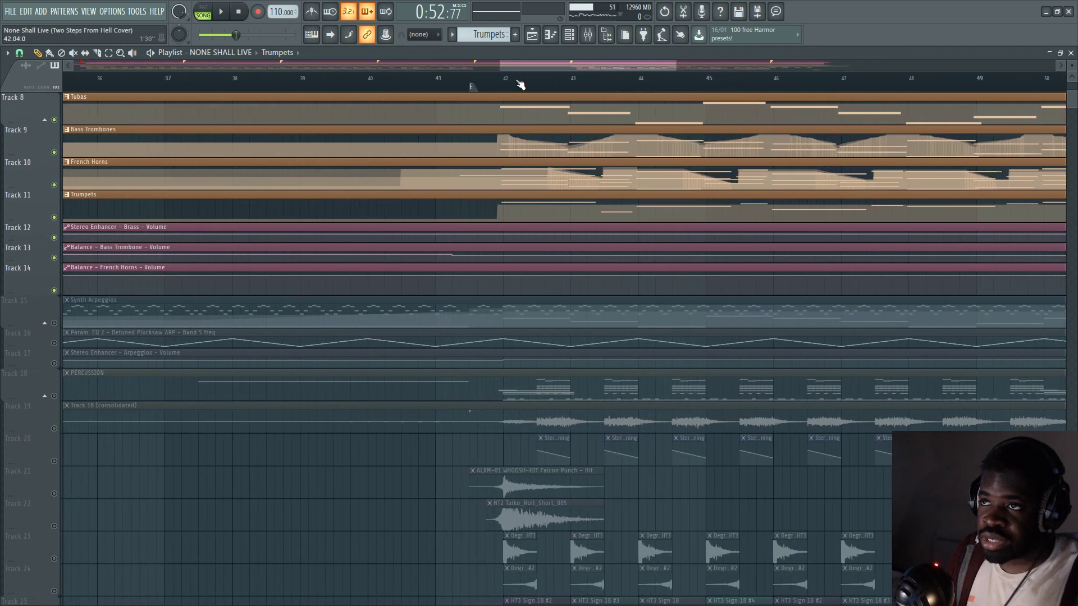
click(462, 84)
key(space)
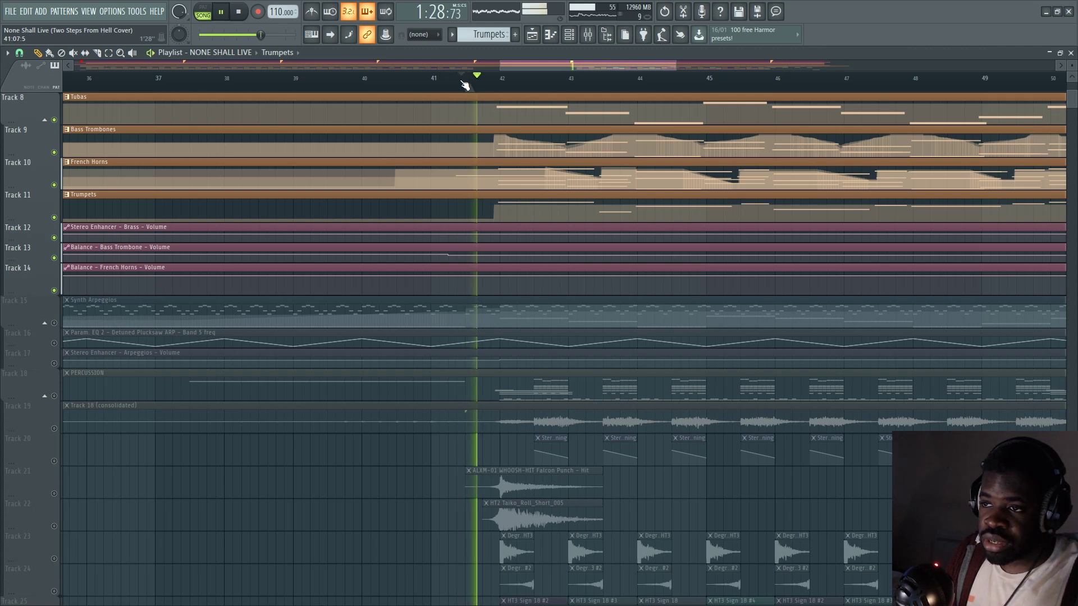
scroll(465, 84, down, 3)
scroll(625, 264, down, 3)
scroll(626, 269, up, 7)
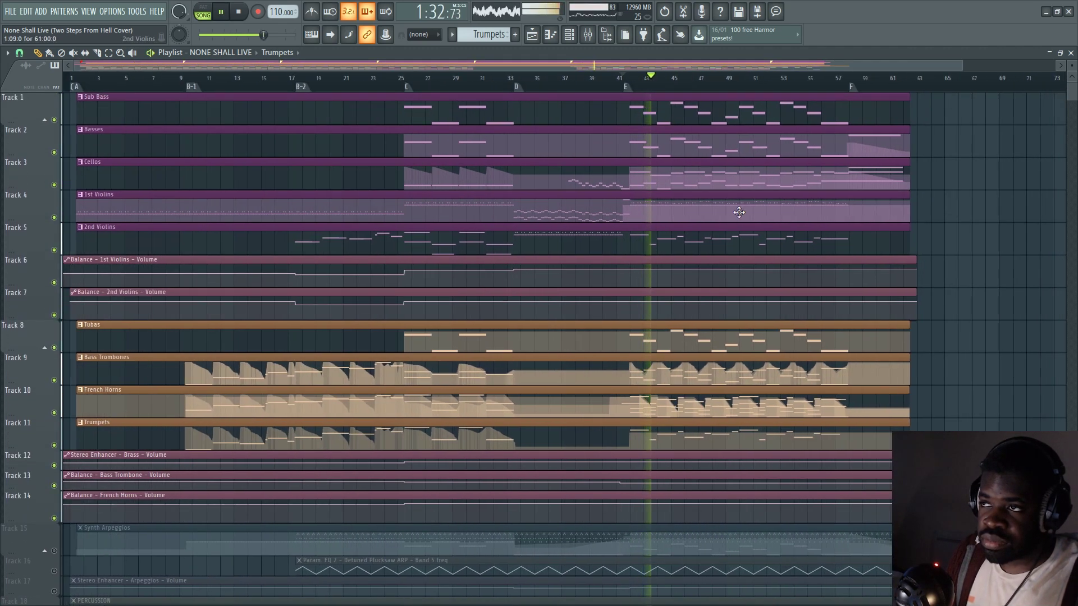
scroll(808, 84, up, 2)
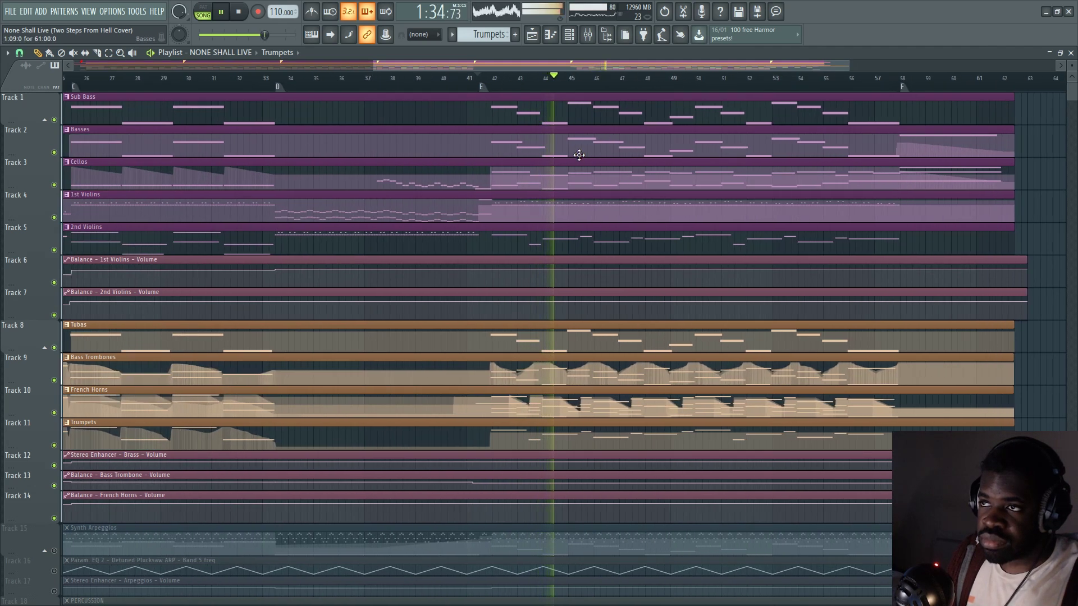
key(space)
scroll(471, 368, down, 3)
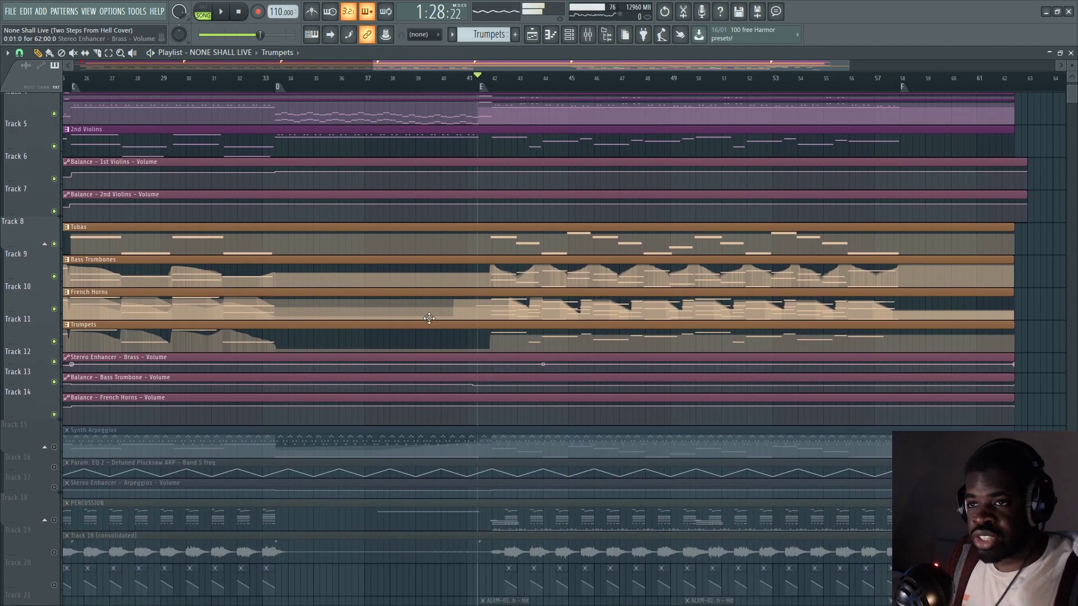
scroll(533, 287, up, 3)
scroll(600, 83, down, 2)
key(space)
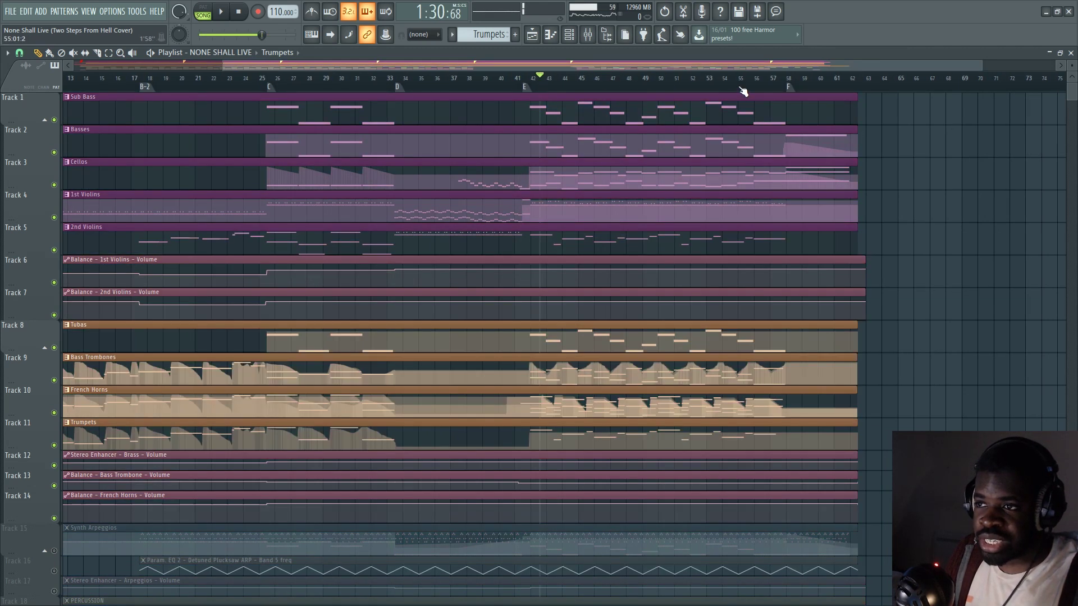
Play only the Cellos and Bass Trombones from just after marker E, and open the Bass Trombones notes in the Piano roll.
scroll(743, 92, up, 1)
right_click(54, 380)
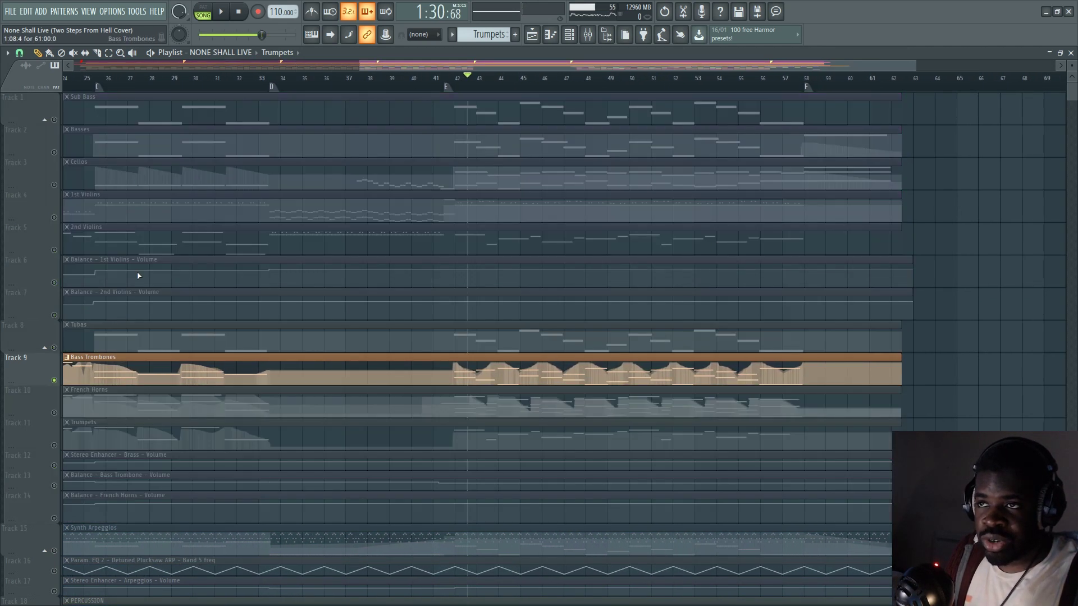
click(54, 185)
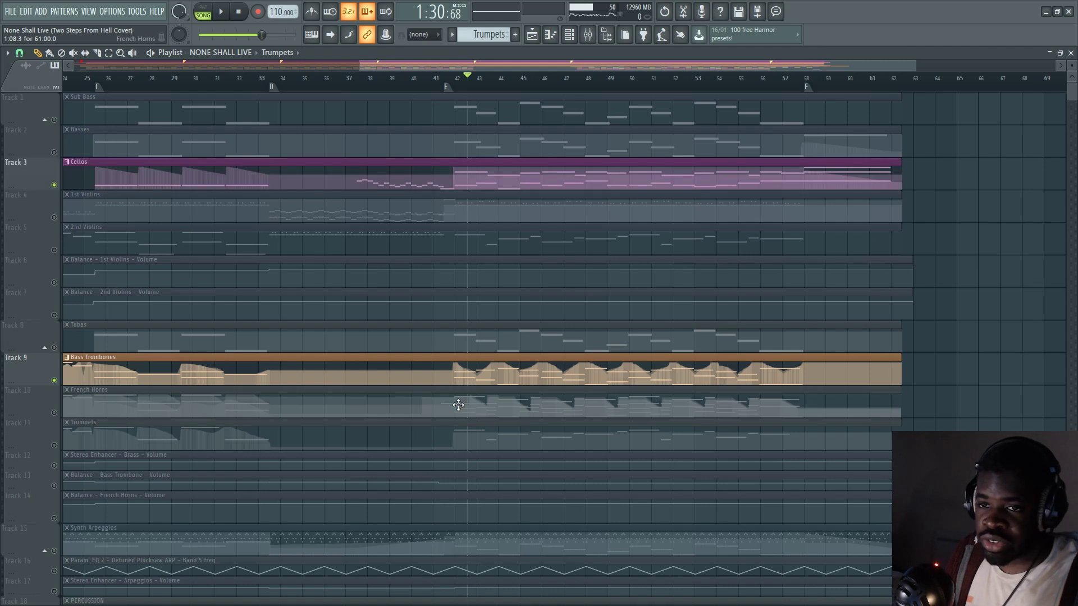
click(453, 84)
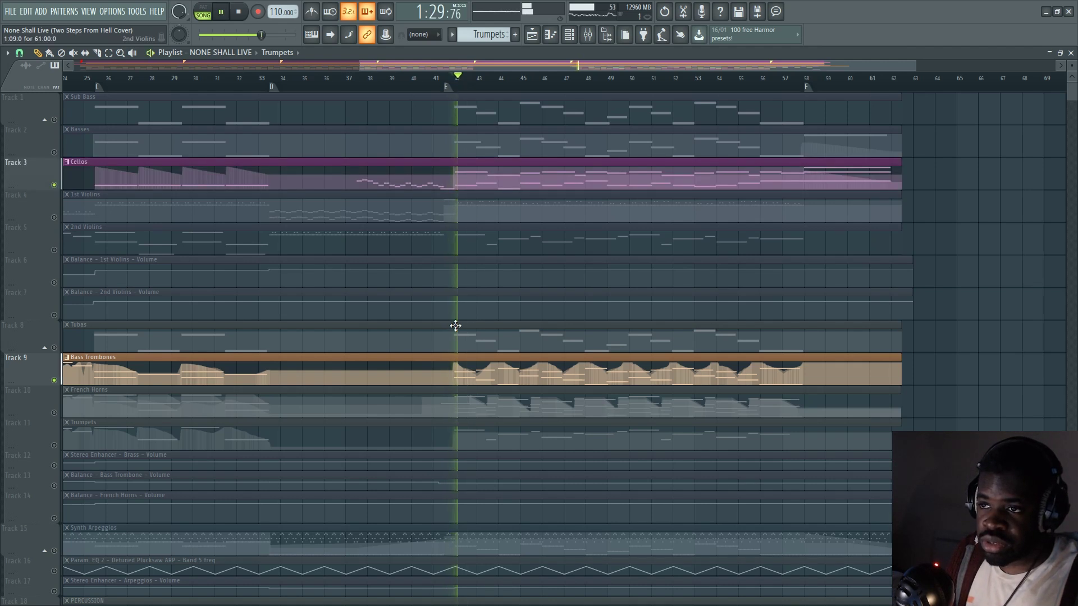
key(space)
double_click(466, 367)
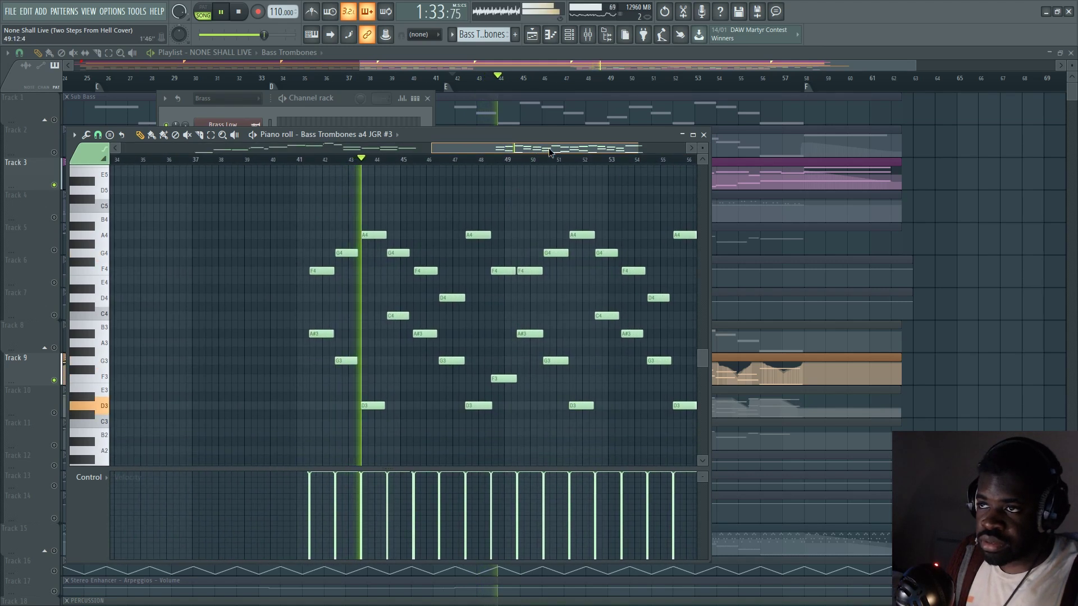
key(space)
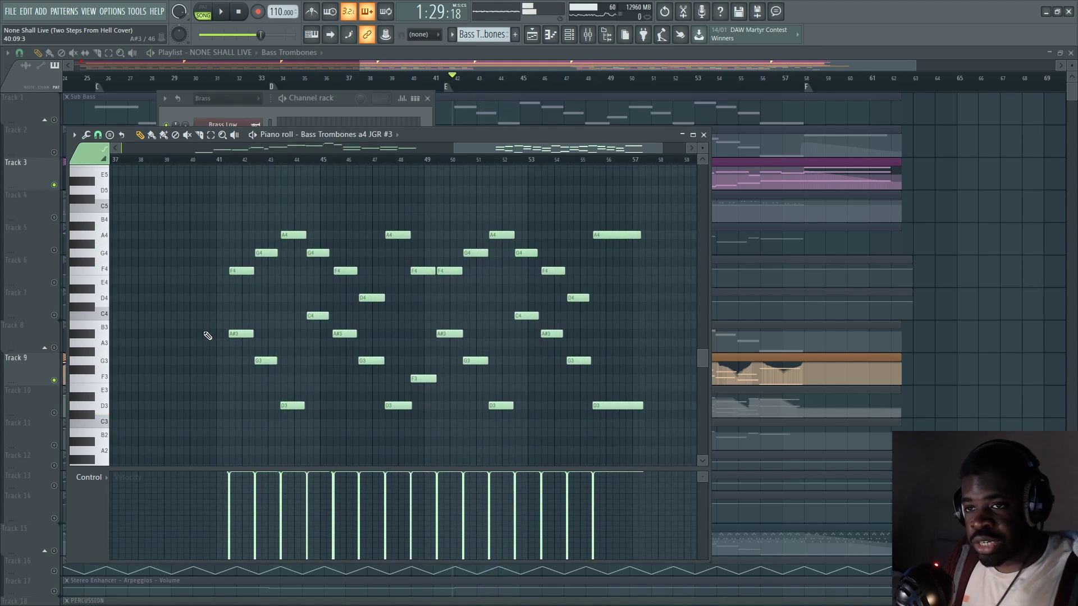
Select the upper line of Bass Trombones notes from bar 41 onward, and return to the playlist.
drag(189, 293, 361, 409)
drag(247, 312, 283, 260)
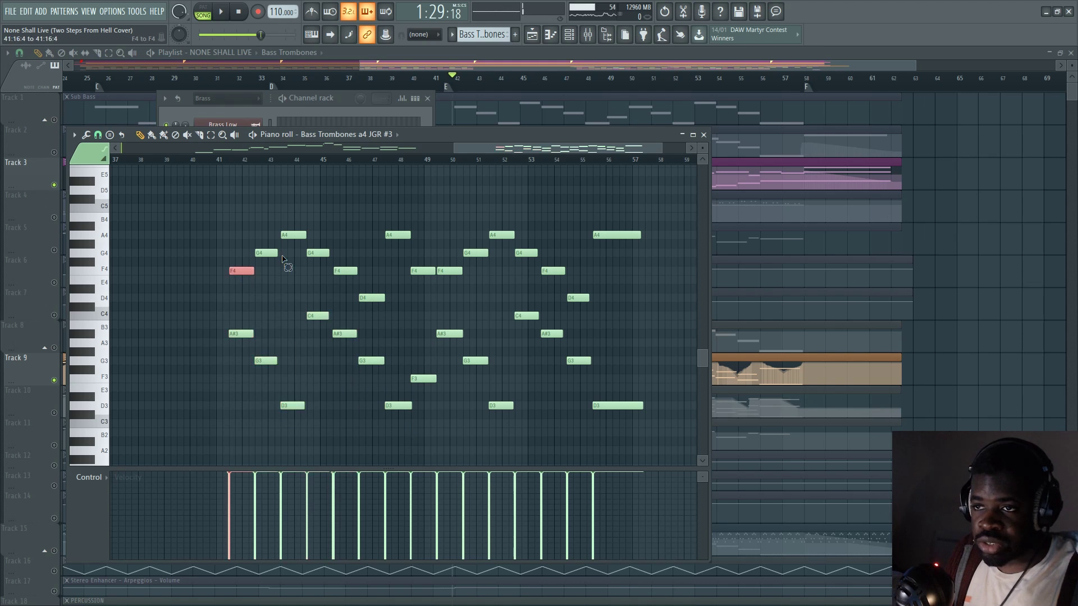
drag(242, 213, 373, 276)
shift+click(373, 297)
drag(399, 223, 597, 289)
drag(596, 306, 570, 277)
shift+click(617, 235)
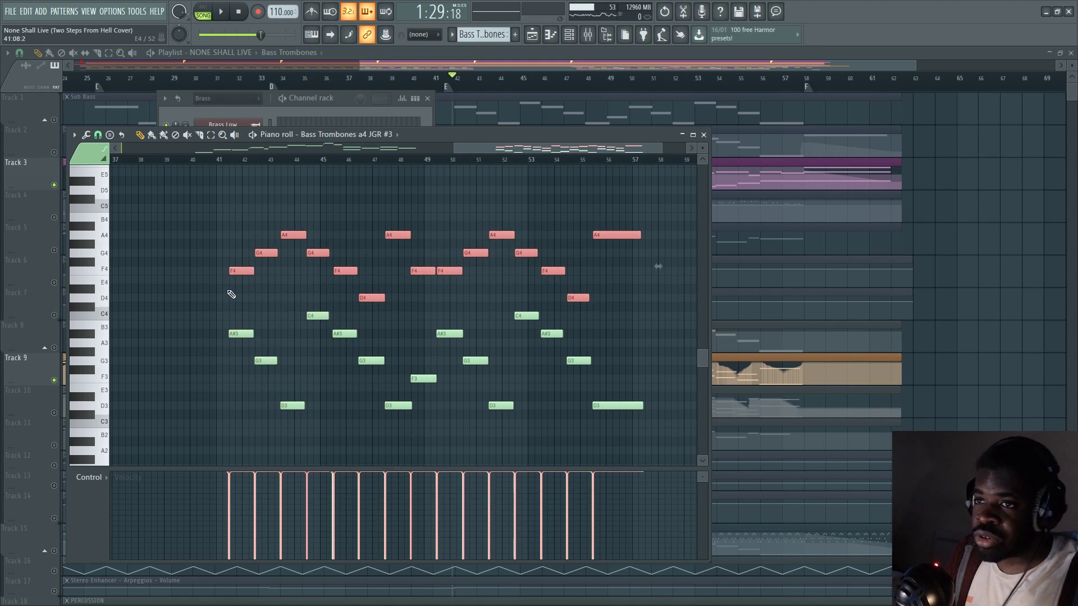
drag(218, 199, 603, 284)
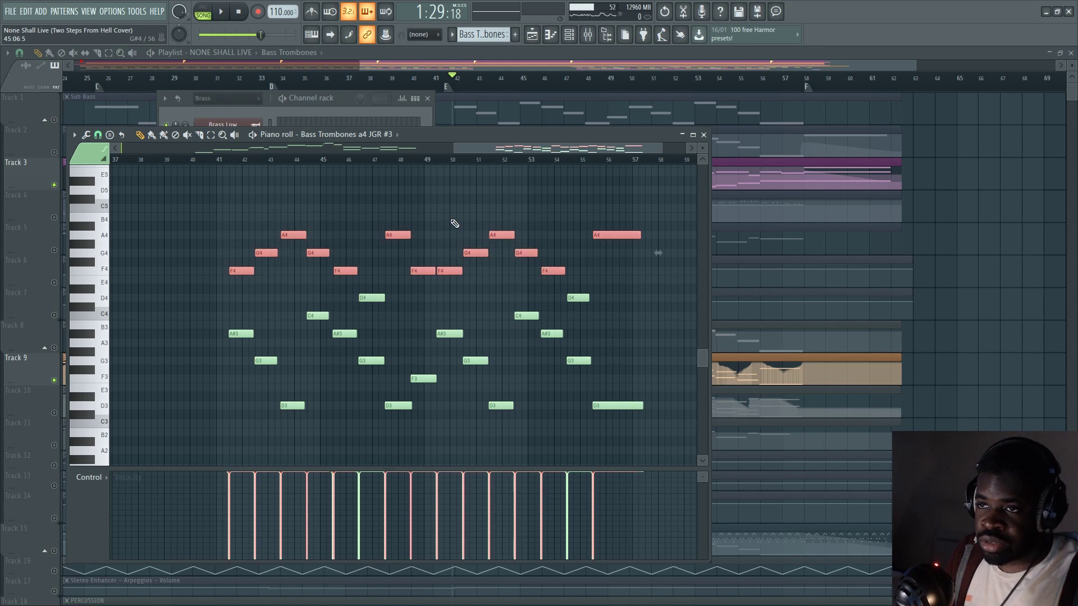
click(768, 270)
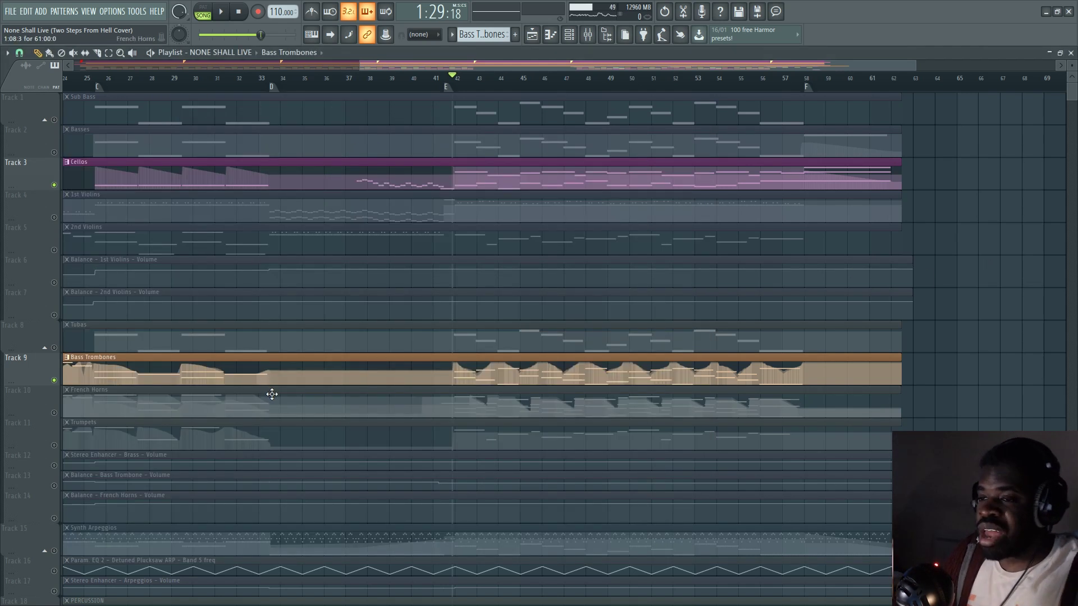
Unmute all the string, brass, arpeggio and audio percussion tracks, leaving the PERCUSSION clip muted.
scroll(272, 394, down, 1)
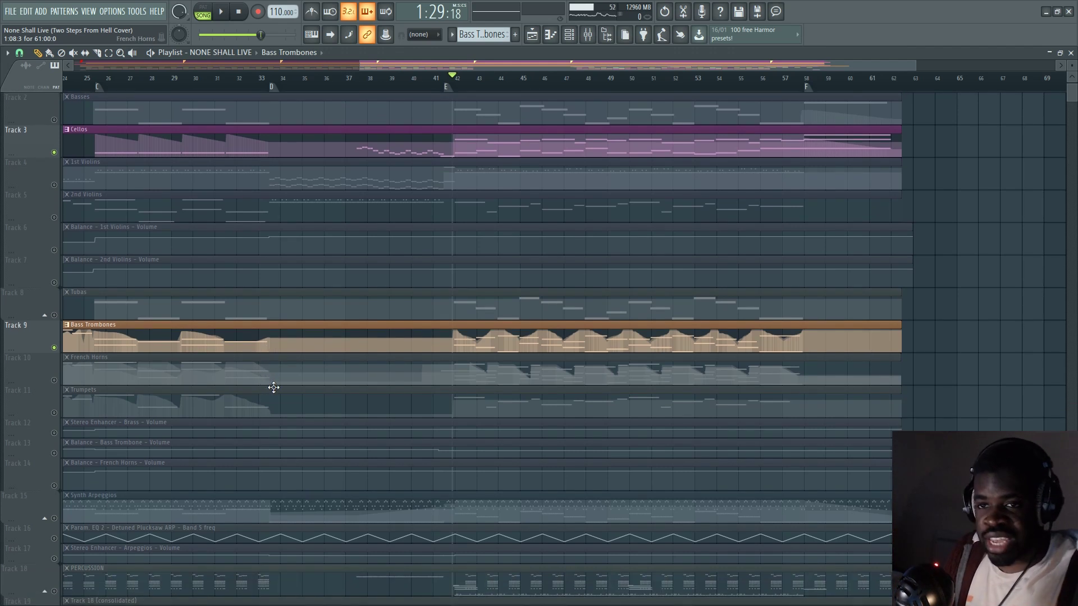
ctrl+click(54, 315)
ctrl+click(55, 315)
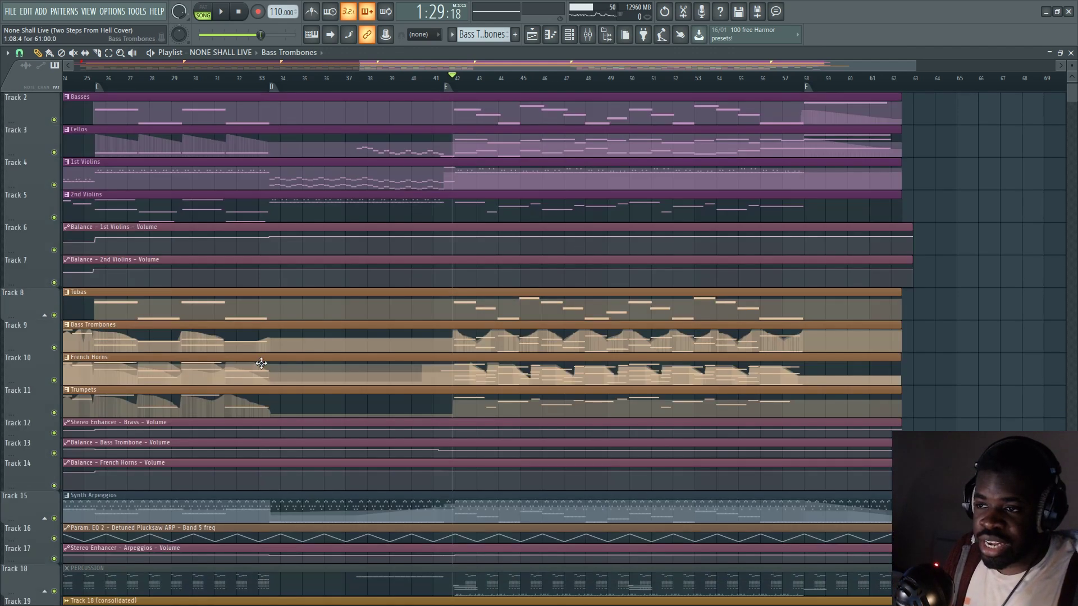
scroll(373, 308, down, 3)
scroll(491, 288, up, 5)
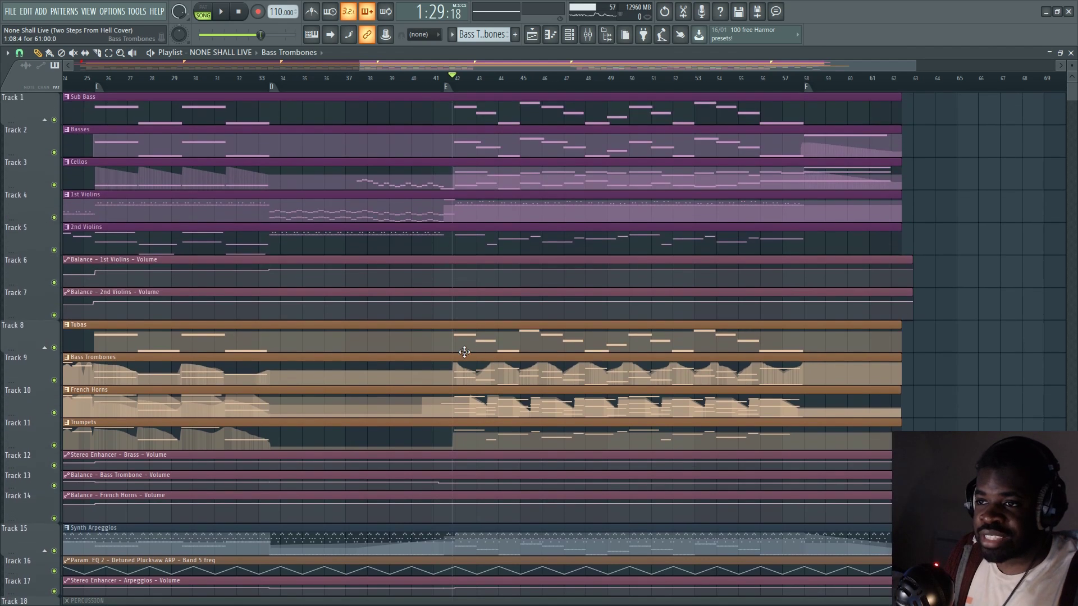
Select the Tubas clip on track 8.
drag(438, 337, 824, 336)
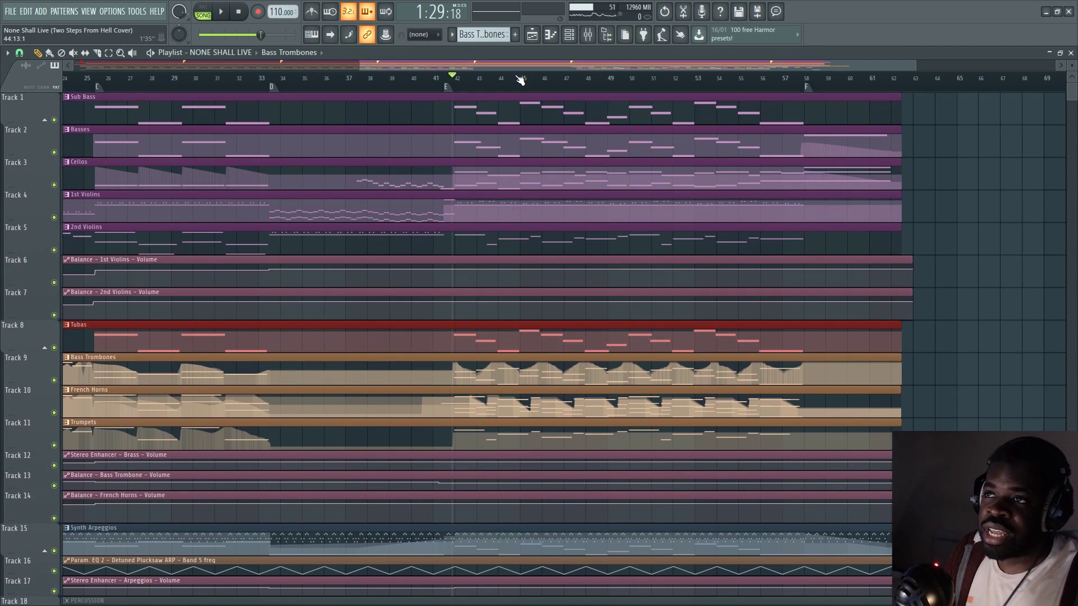
scroll(521, 80, down, 3)
scroll(418, 227, down, 6)
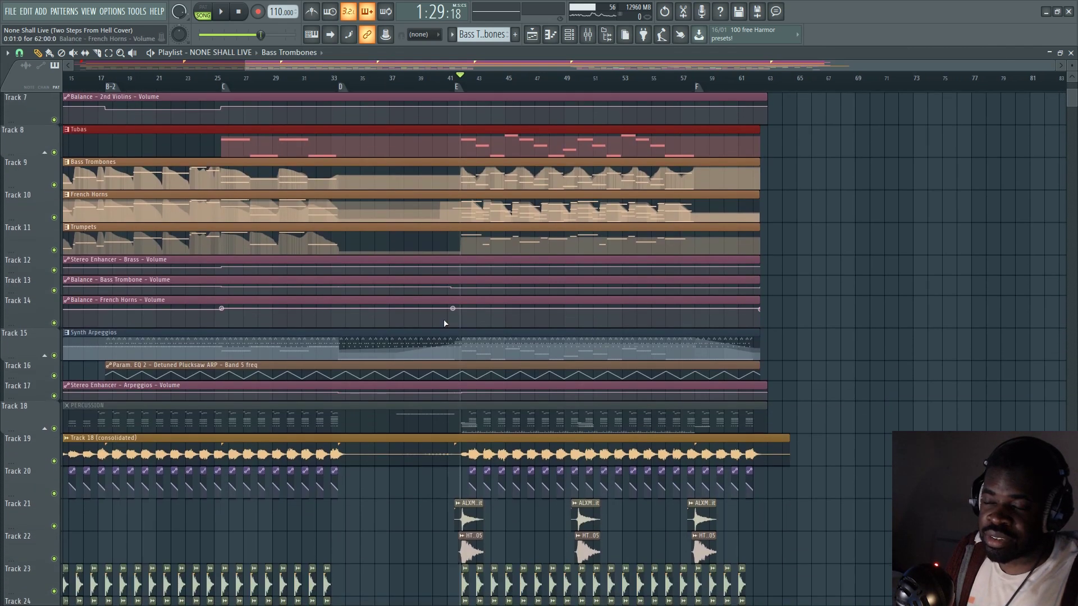
Solo the Synth Arpeggios clip together with its EQ and stereo enhancer automation on tracks 15 to 17.
scroll(450, 303, down, 1)
scroll(632, 163, up, 5)
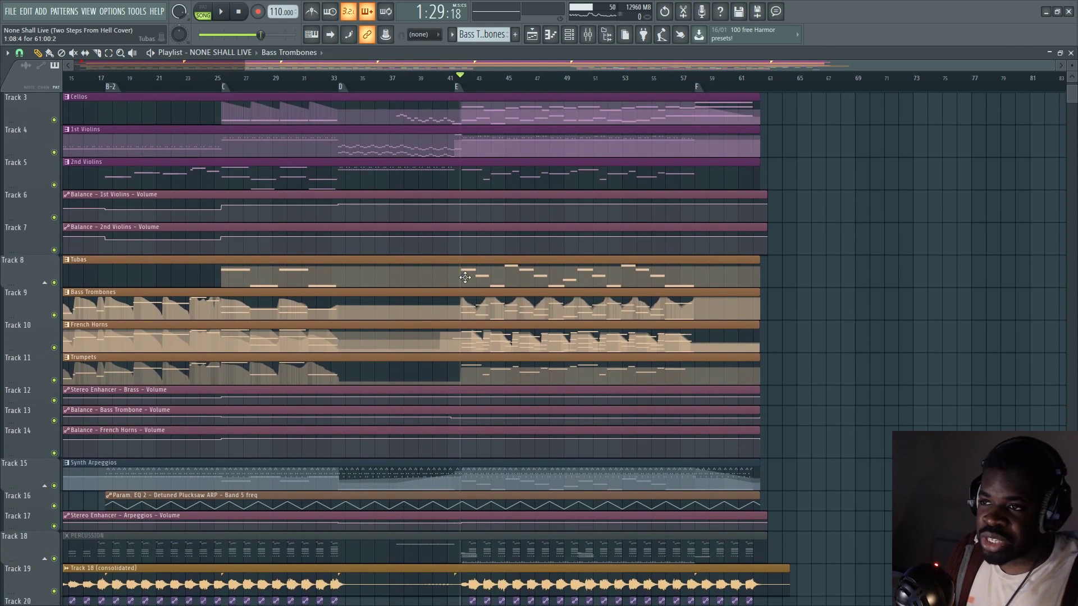
scroll(469, 275, down, 6)
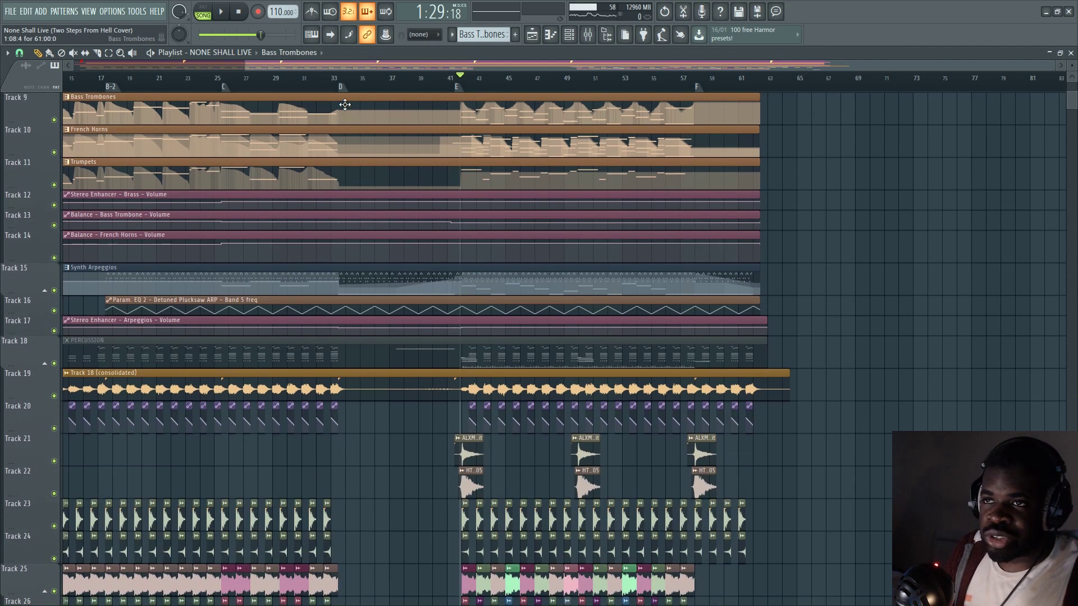
click(339, 86)
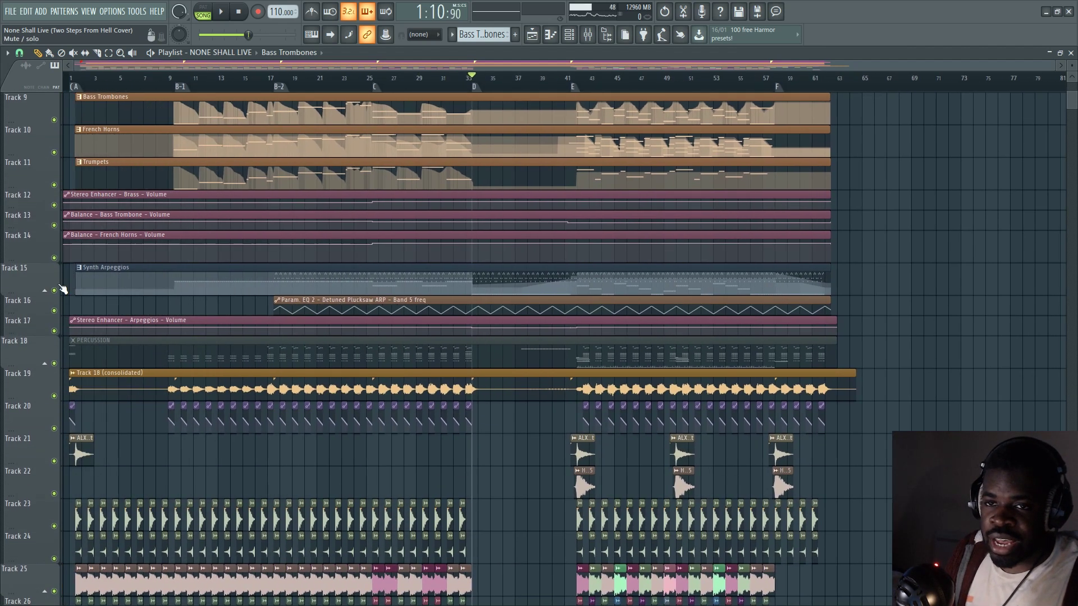
right_click(54, 291)
drag(54, 311, 56, 337)
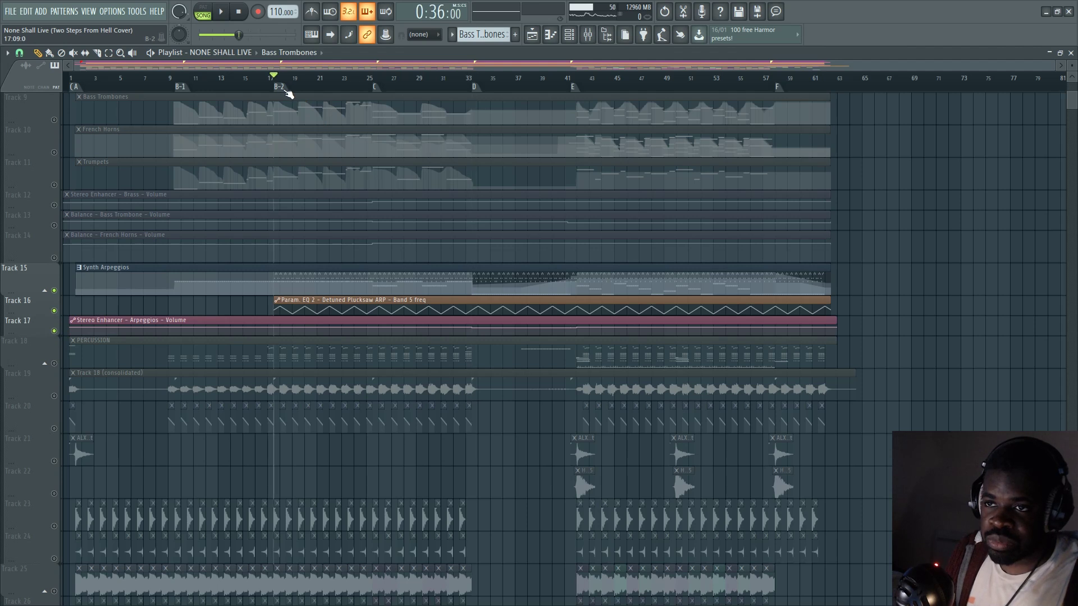
Play the soloed arpeggios from a few bars before marker B-2, and open the Foundation ARP notes in the Piano roll.
scroll(288, 90, up, 3)
click(197, 84)
key(space)
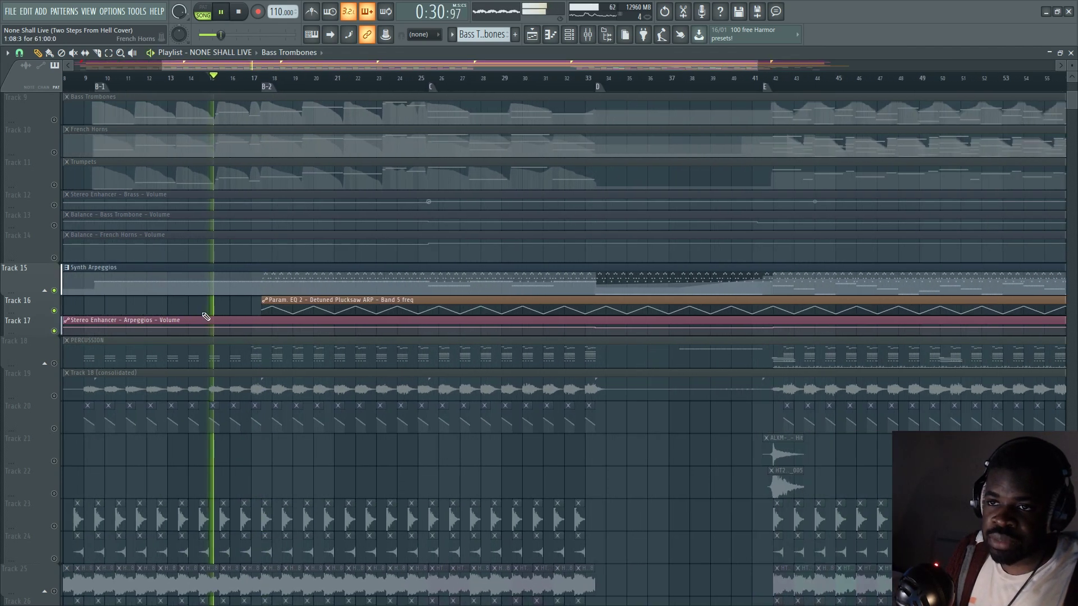
double_click(222, 287)
ctrl+right_click(230, 313)
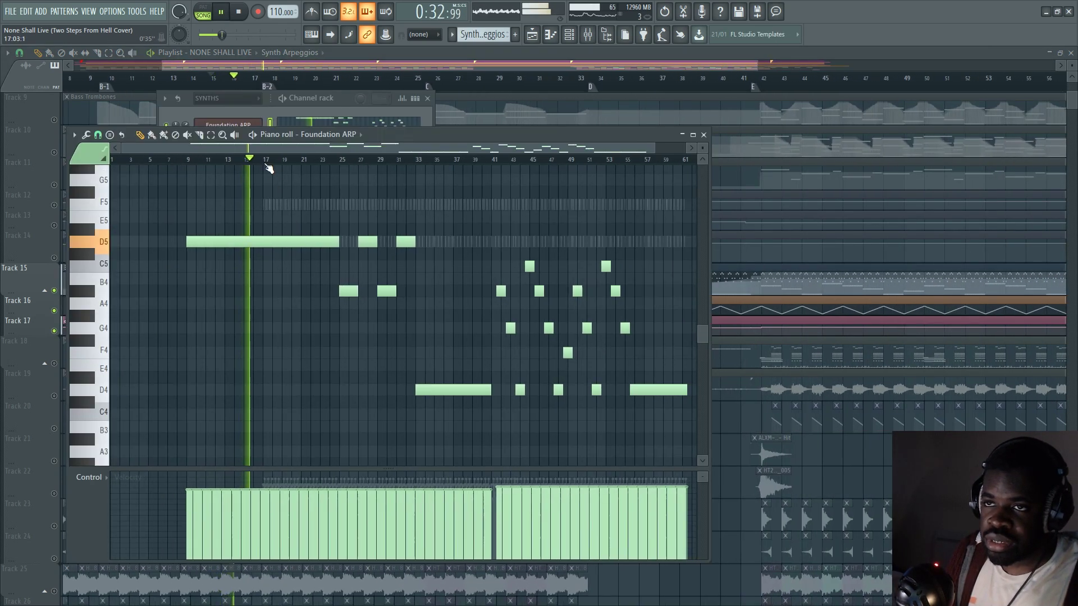
Examine the repeated Foundation ARP notes up close, stop playback, and check its instrument before returning to the playlist.
scroll(269, 168, up, 5)
key(space)
click(252, 128)
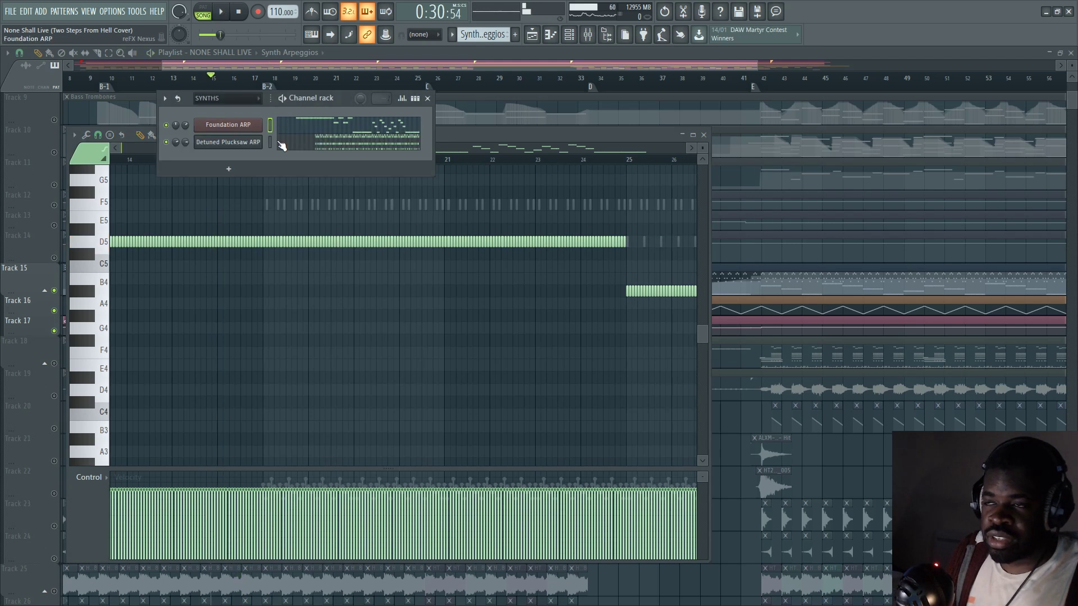
click(228, 124)
click(822, 246)
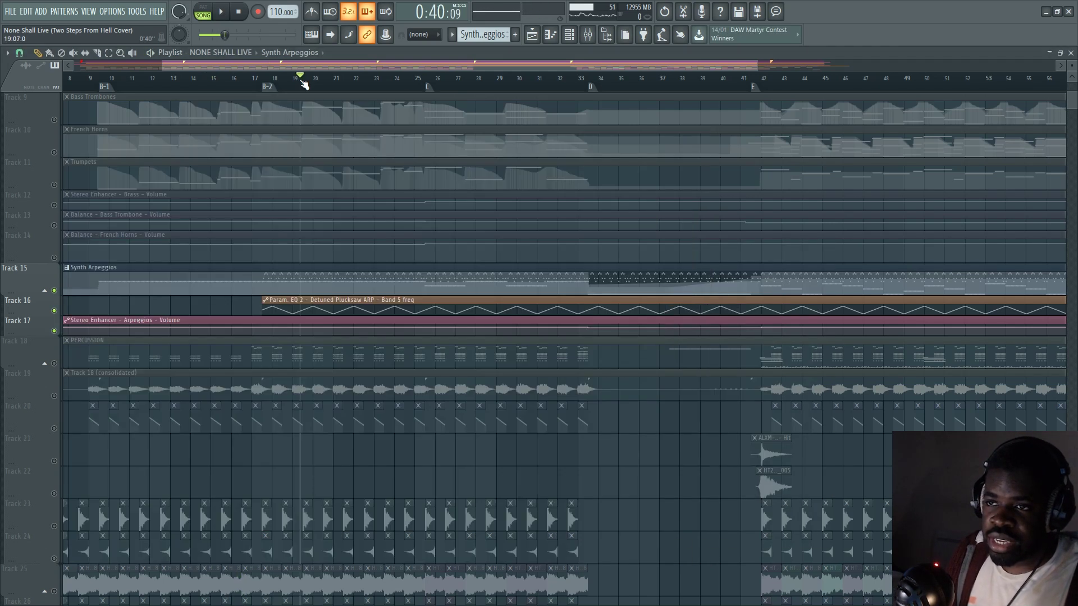
Mute Foundation ARP and play only Detuned Plucksaw ARP from bar 19 with its notes open in the Piano roll.
key(F6)
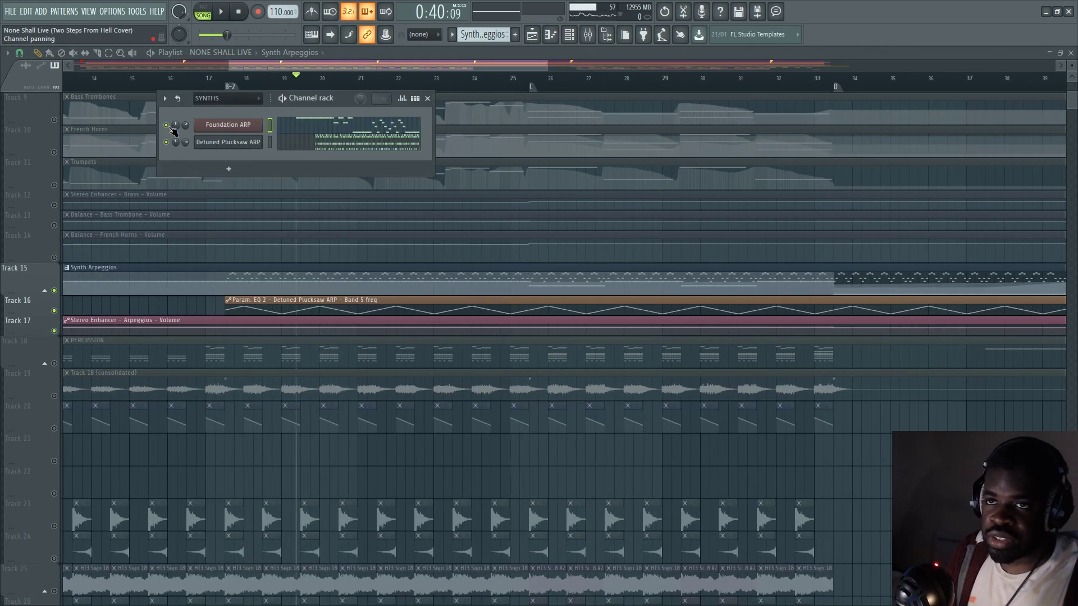
key(space)
click(287, 145)
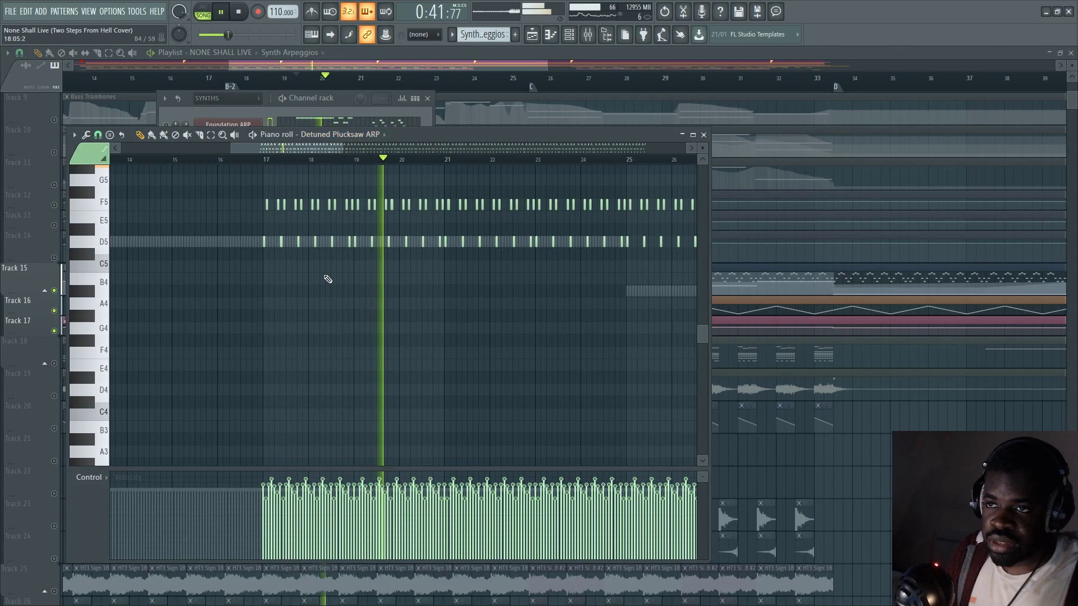
scroll(328, 279, up, 3)
scroll(287, 162, down, 5)
click(348, 119)
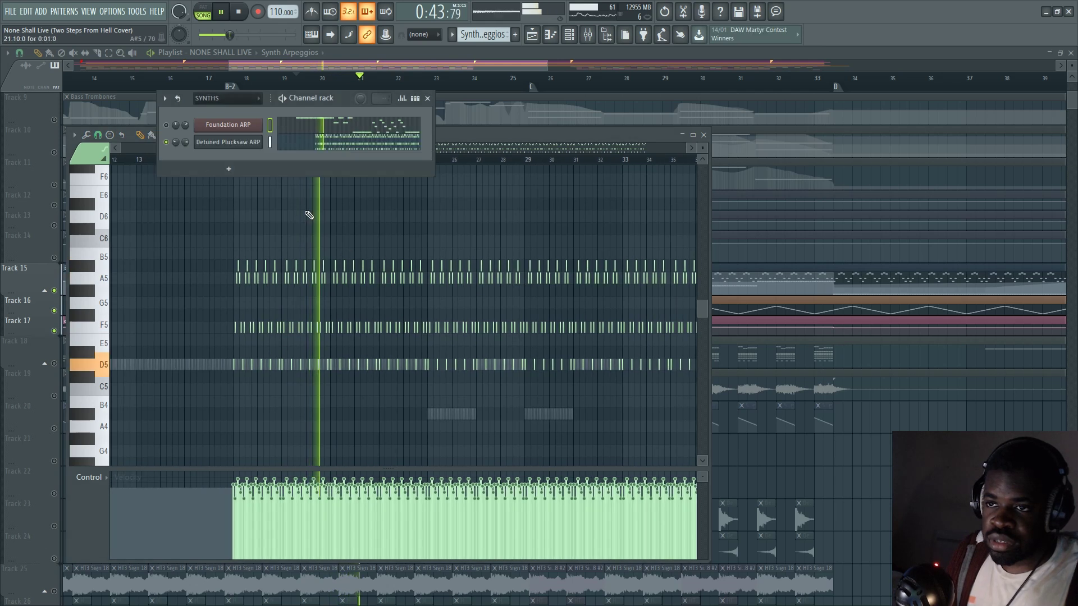
key(space)
Inspect the Detuned Plucksaw ARP synth's part A and B volume envelopes, advanced settings and effects, and close all windows.
click(228, 142)
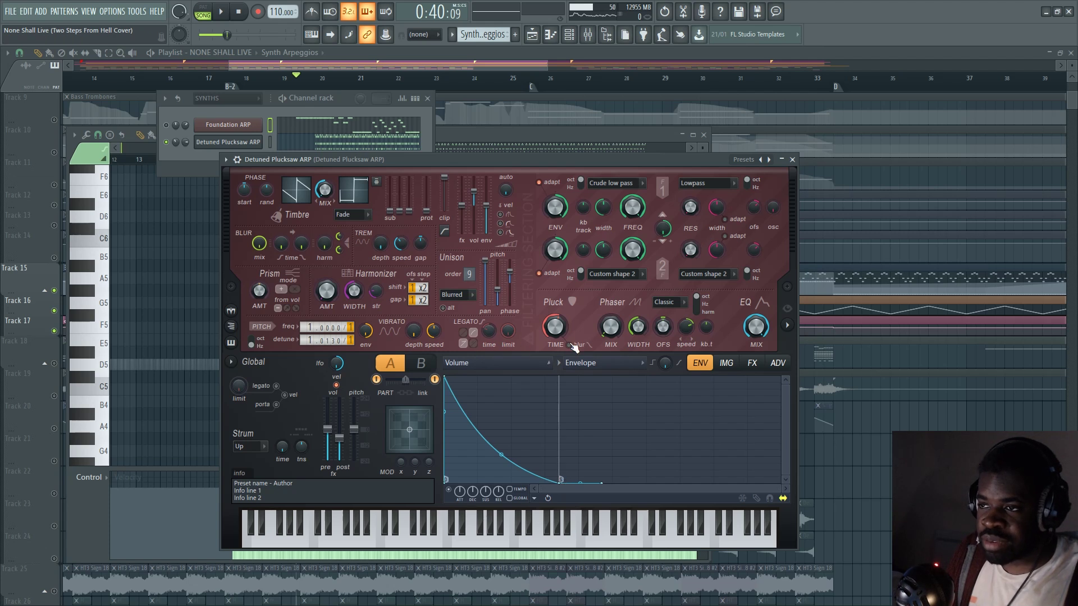
click(419, 369)
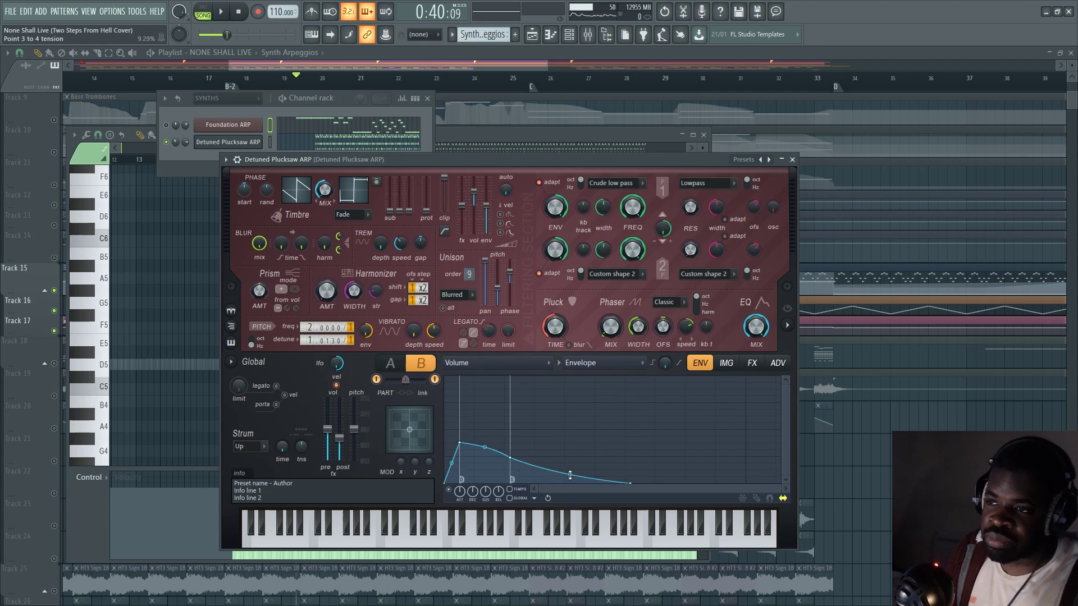
click(781, 365)
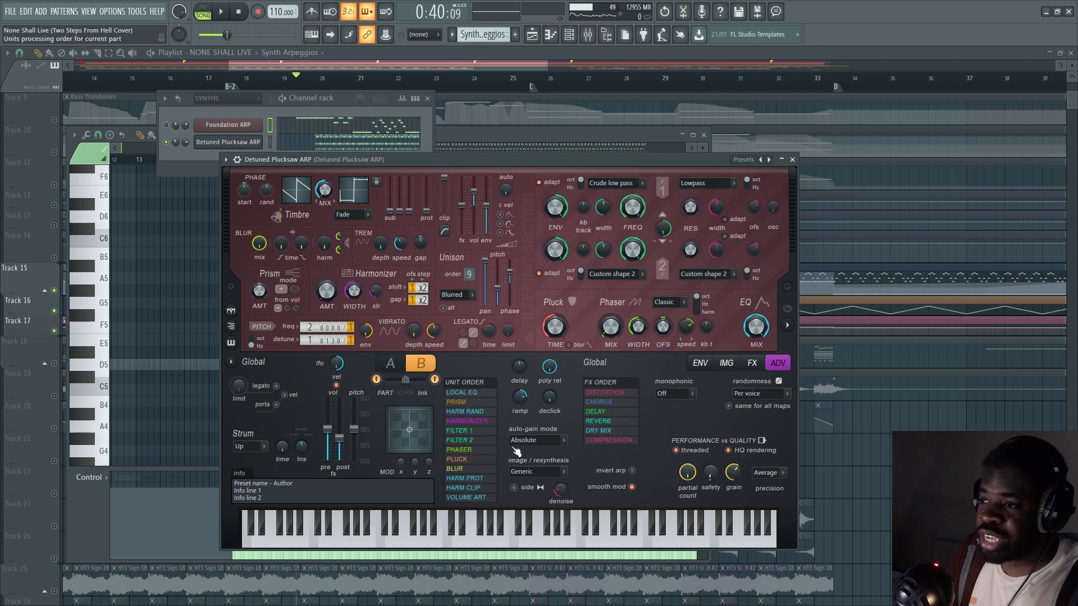
click(753, 363)
key(F12)
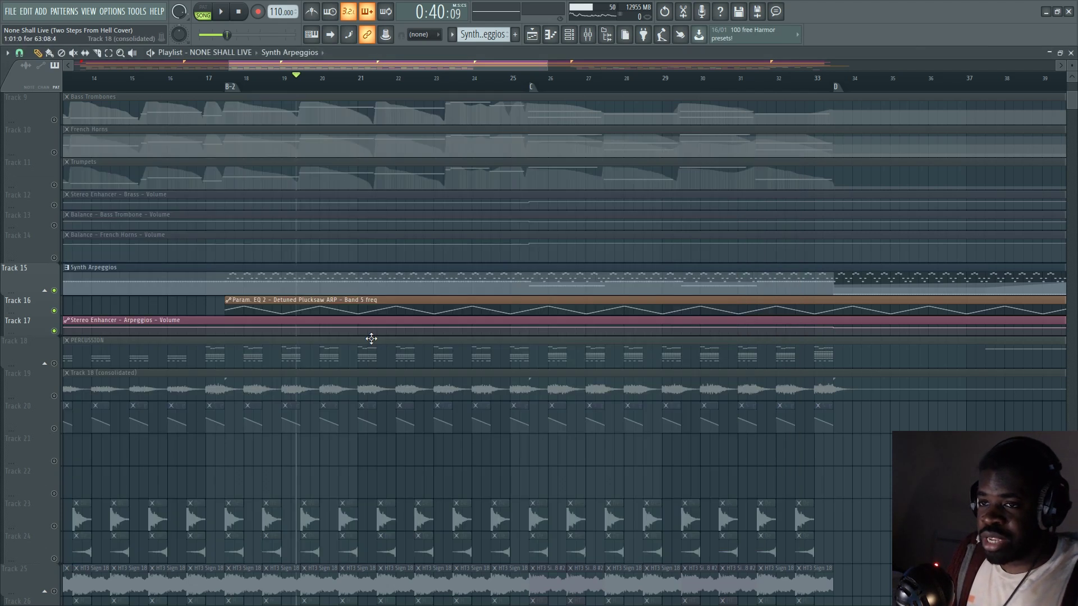
Play the Detuned Plucksaw ARP while inspecting the Fruity parametric EQ 2 on its mixer track, and close the windows.
key(F9)
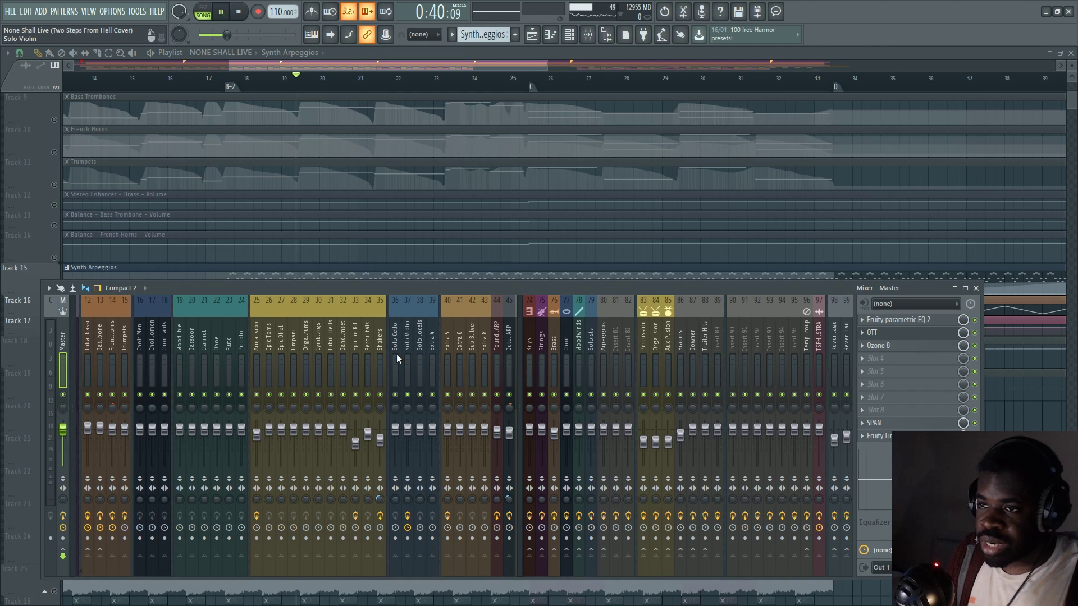
key(space)
scroll(393, 343, right, 4)
click(361, 337)
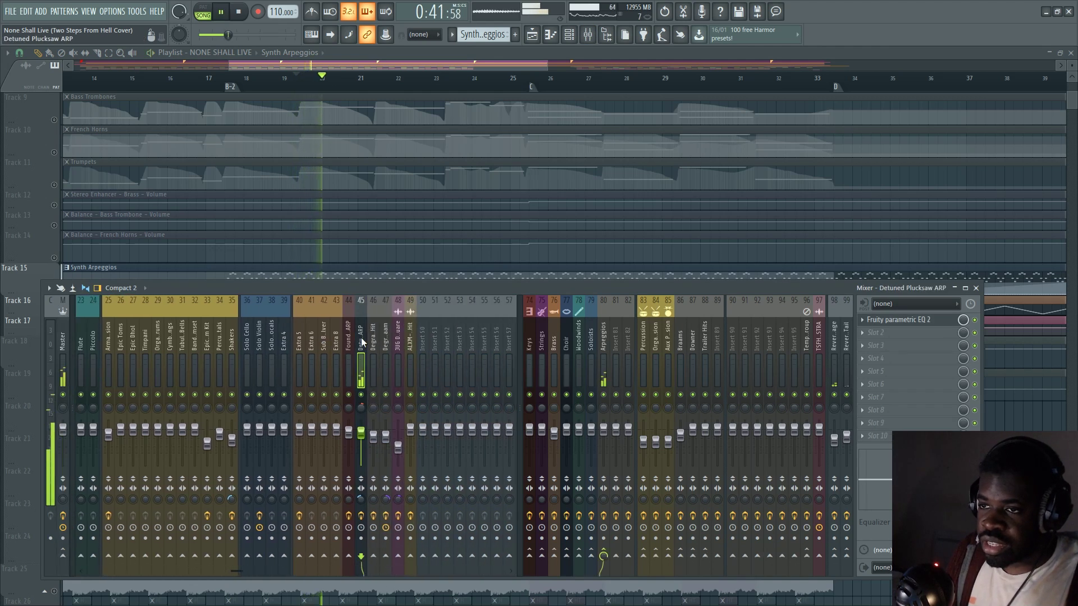
click(898, 319)
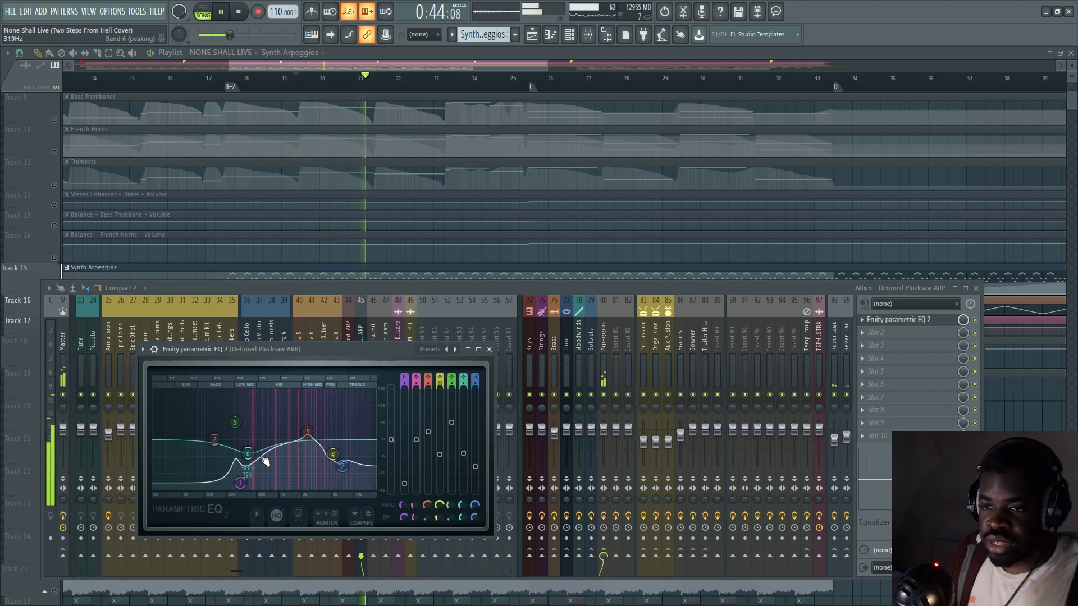
key(space)
key(F12)
scroll(265, 258, down, 4)
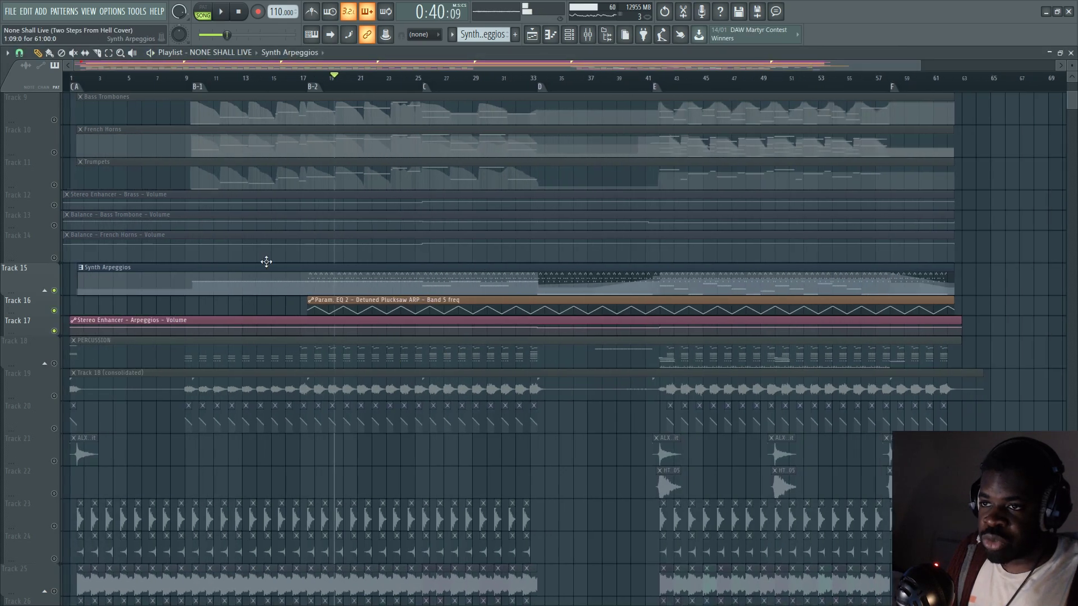
Unmute all the tracks except the PERCUSSION clip, and place the playback position at marker E.
scroll(264, 258, down, 1)
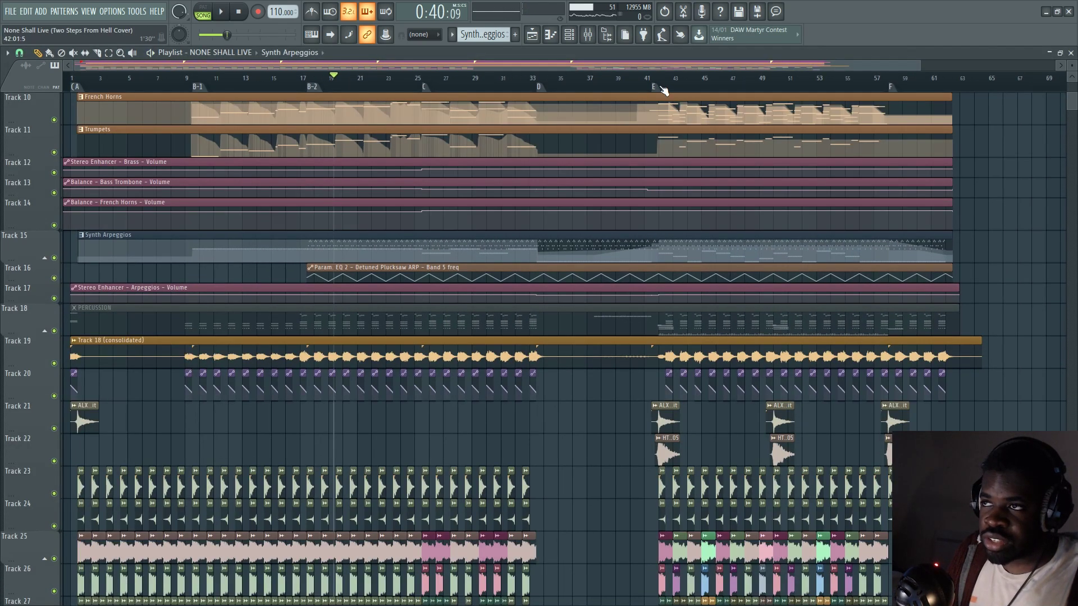
scroll(671, 73, up, 3)
scroll(416, 294, up, 5)
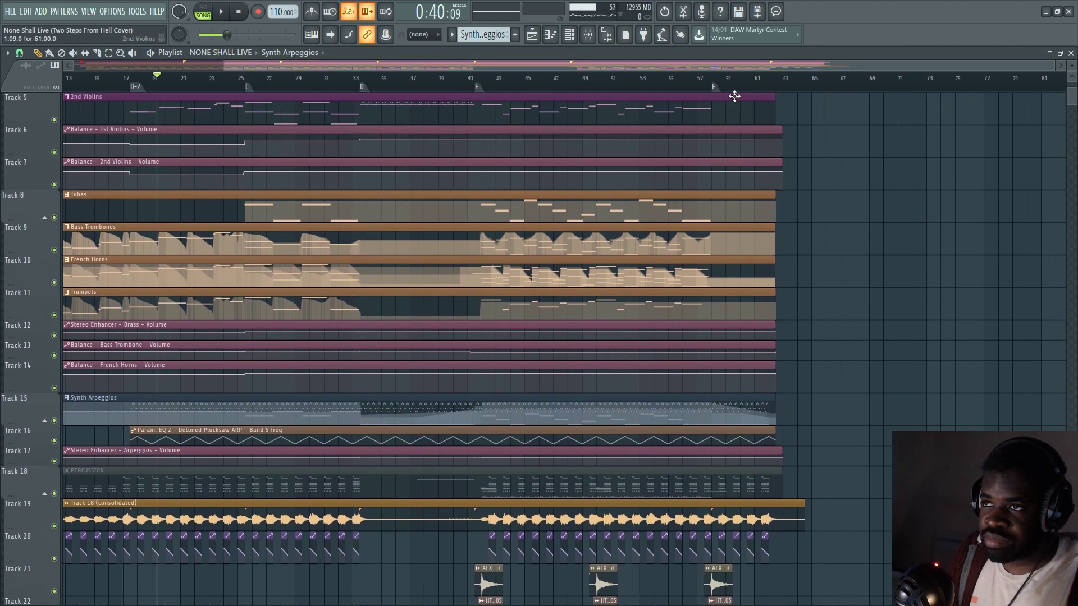
scroll(416, 295, up, 3)
click(313, 82)
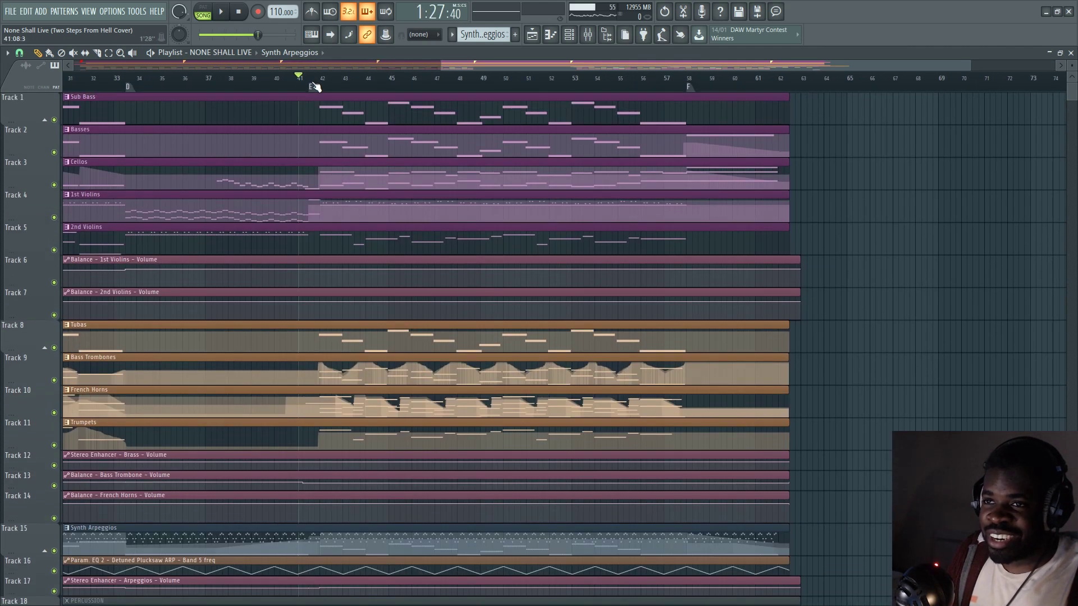
scroll(617, 64, down, 4)
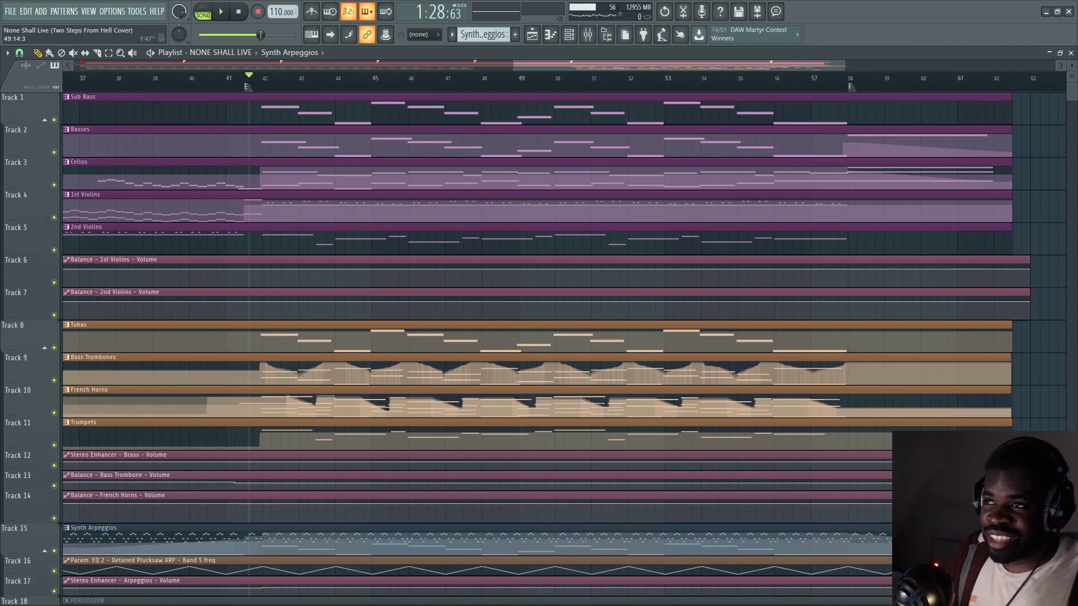
scroll(642, 67, down, 1)
Open OTT on the Master mixer track, move its window aside, and set Depth to 25 %.
key(F9)
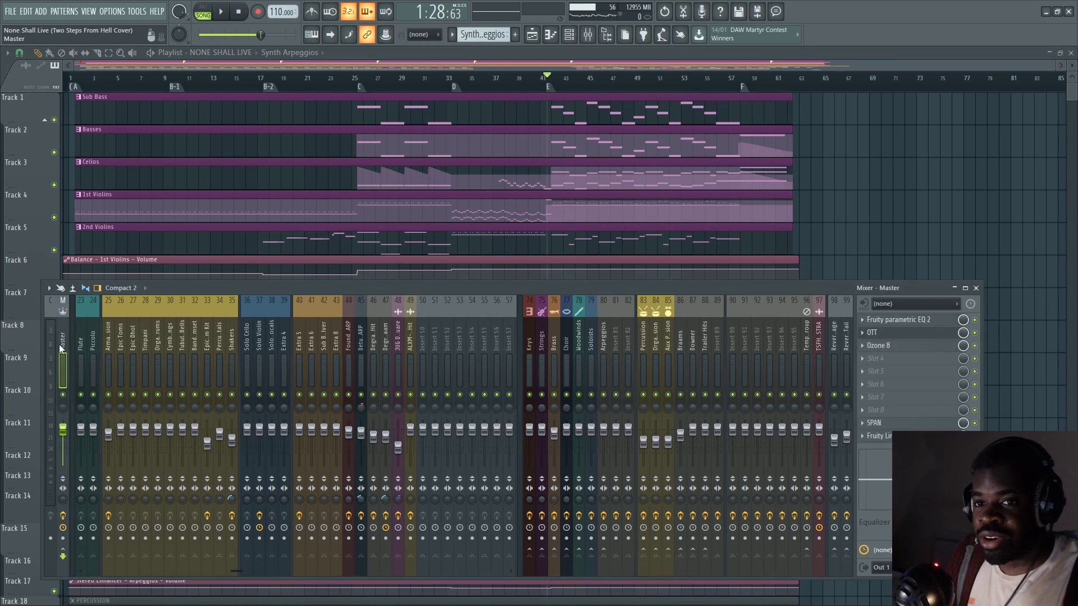
click(898, 333)
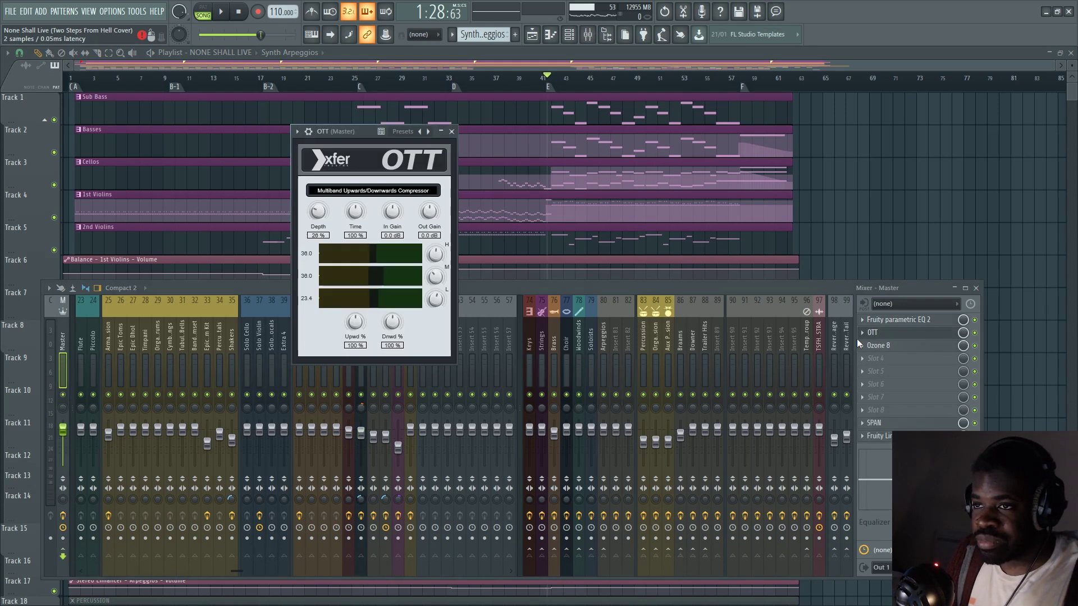
drag(356, 131, 267, 126)
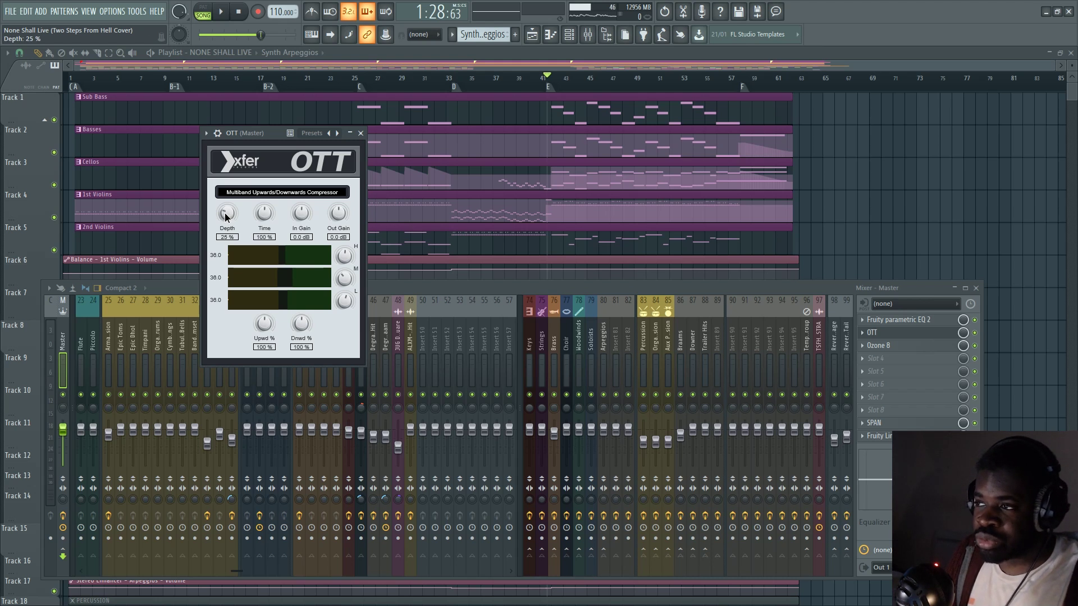
Play the full arrangement from marker E with the mixer open, stop it, and toggle OTT on the Master track.
click(952, 226)
key(F9)
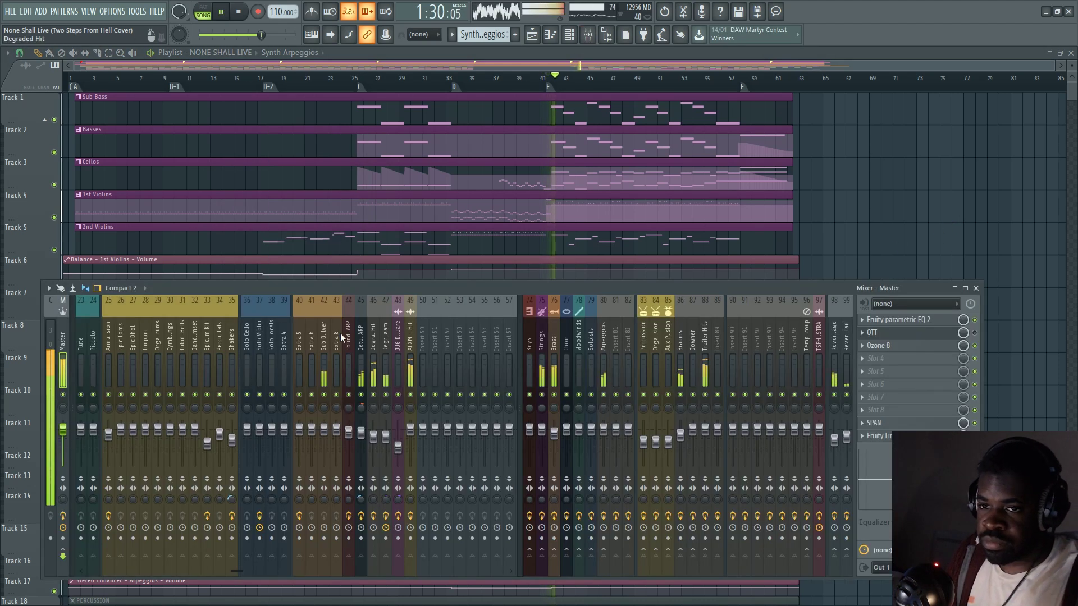
click(928, 334)
key(space)
click(975, 334)
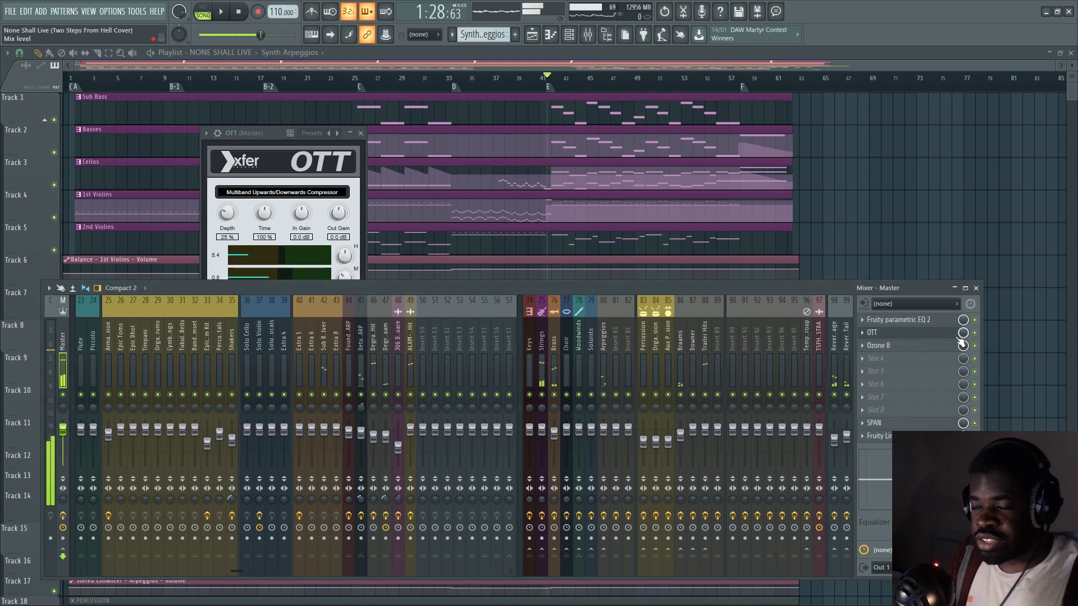
Replay the section from marker E with OTT's meters in view, comparing the Master sound with OTT on and off.
key(space)
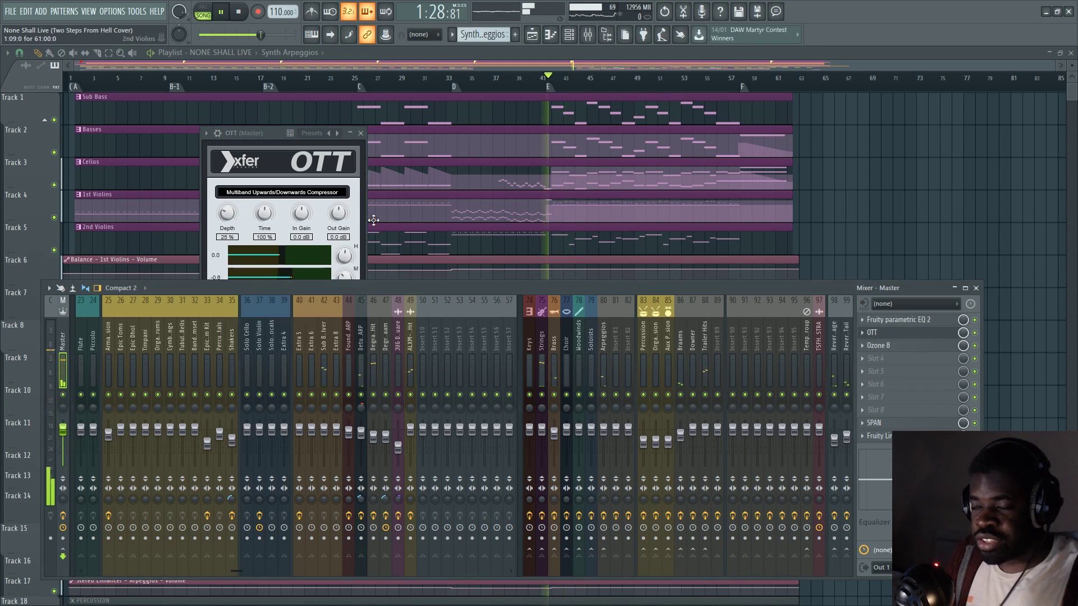
click(254, 132)
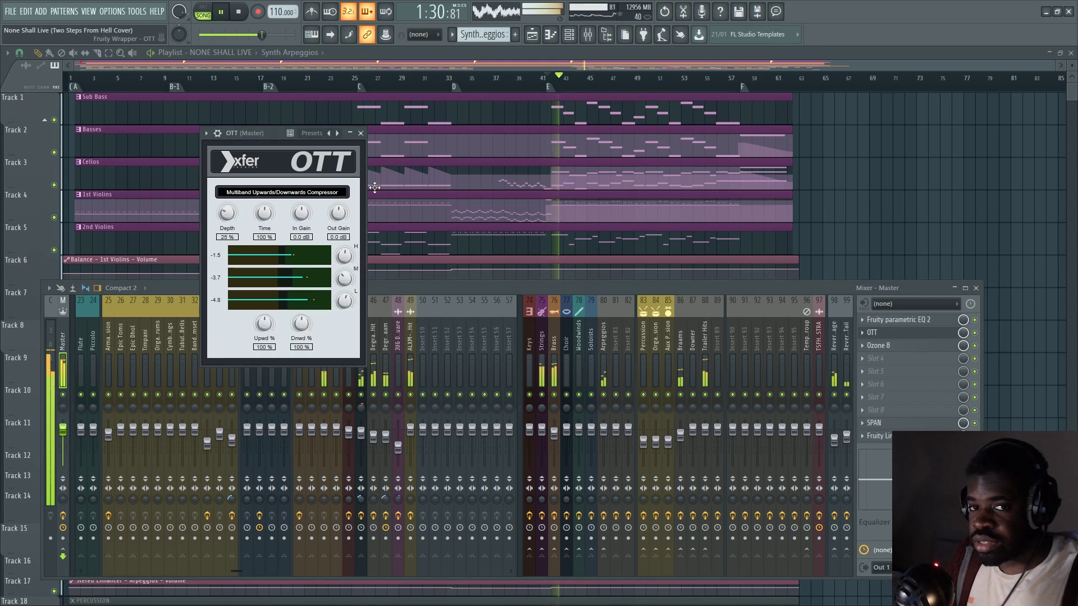
click(977, 335)
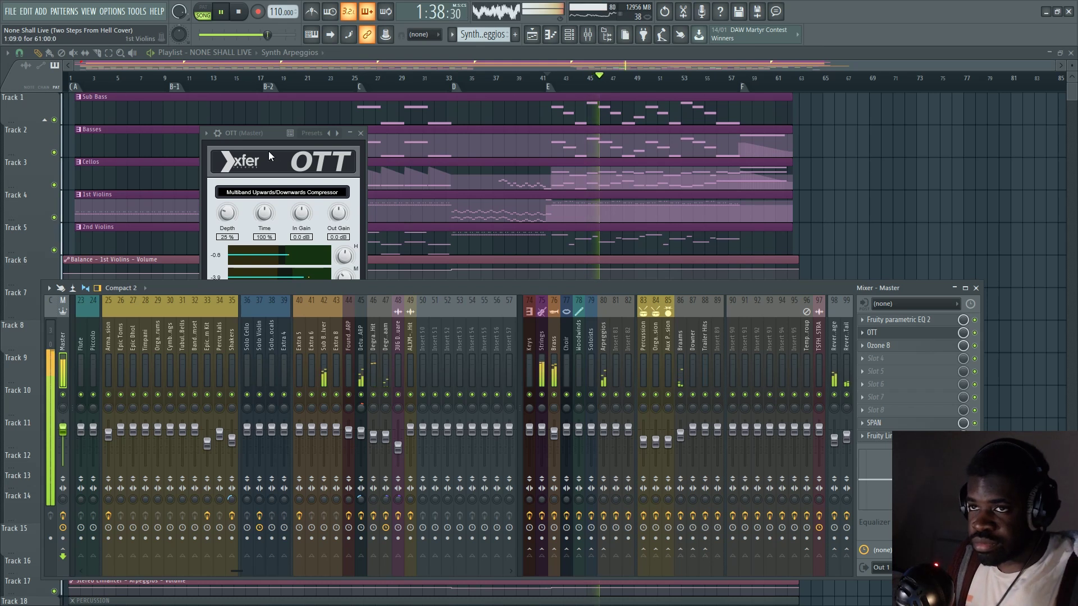
click(255, 134)
key(space)
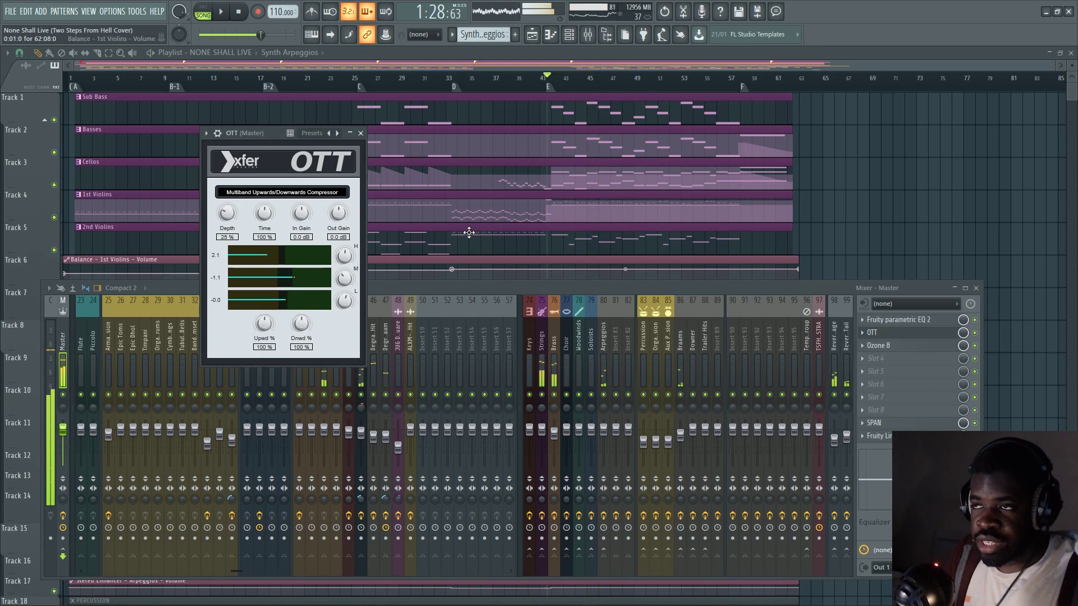
Reposition the OTT window, open Ozone 8 from the Master track, and move it lower to keep OTT in view.
drag(270, 133, 769, 217)
drag(661, 126, 613, 140)
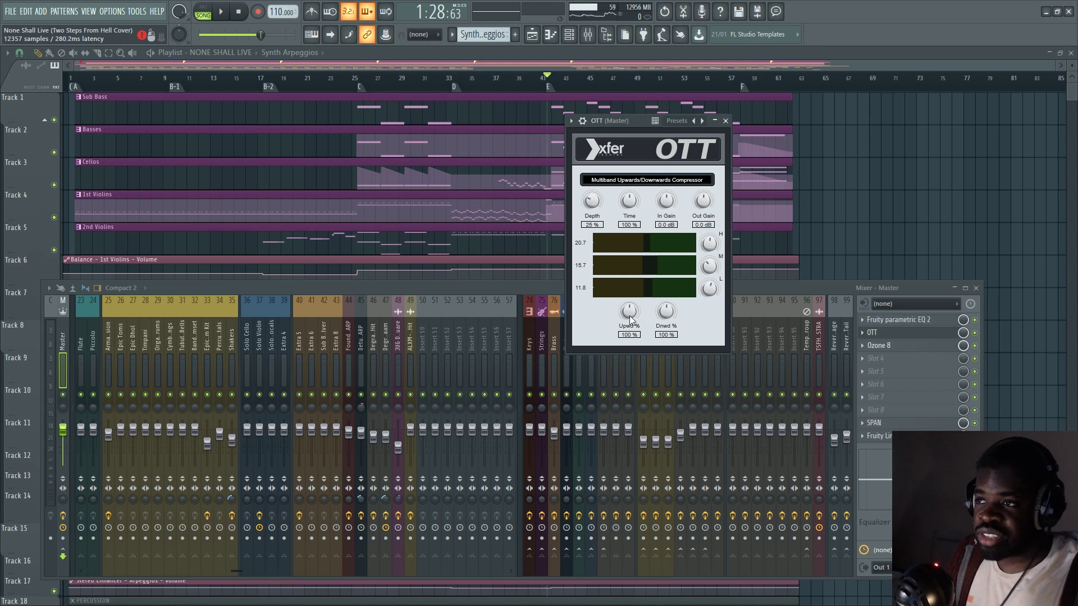
click(878, 345)
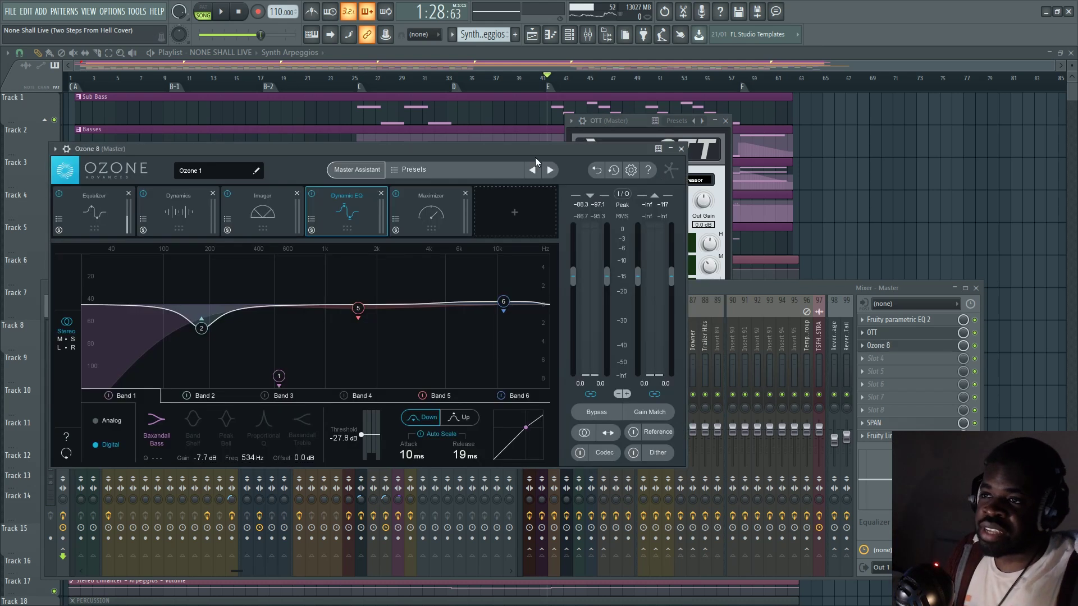
drag(473, 158, 438, 221)
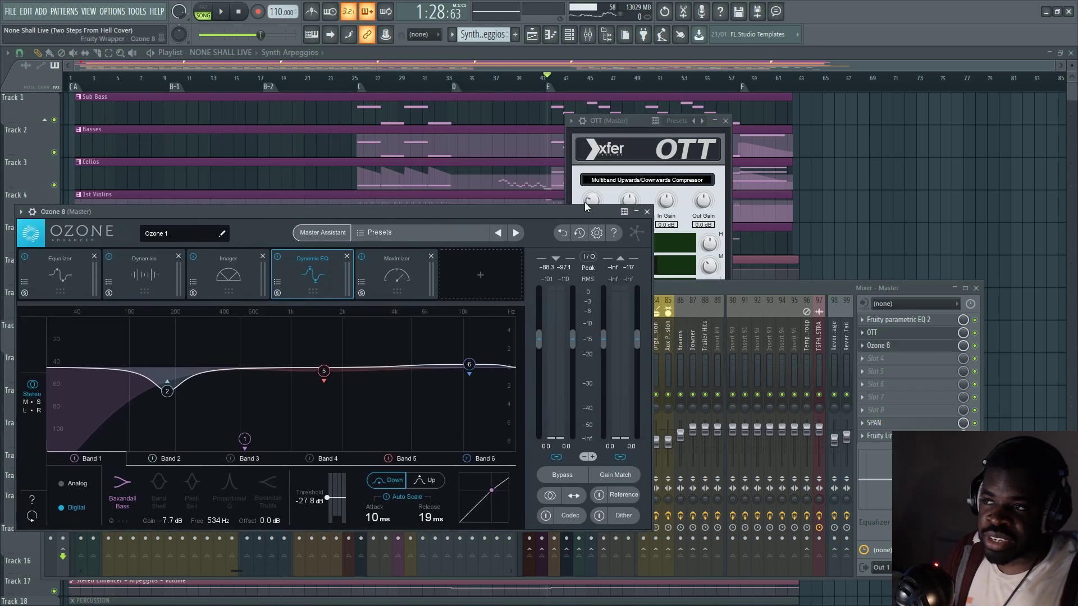
Close Ozone 8, keep OTT open, and look across the mixer tracks up to Shakers before reselecting the Master track.
click(647, 212)
click(631, 132)
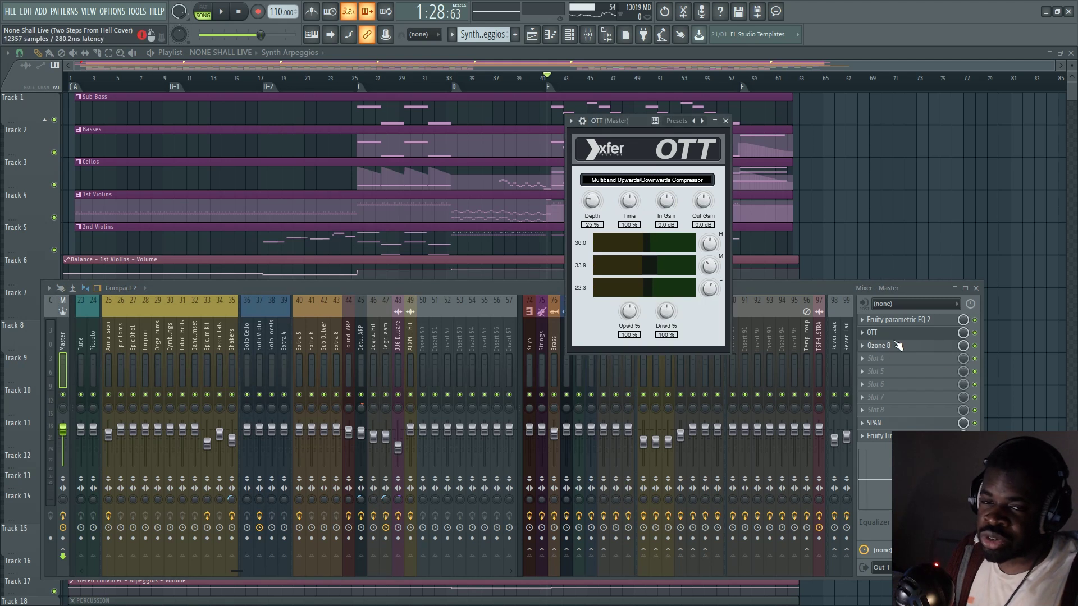
click(310, 370)
click(234, 326)
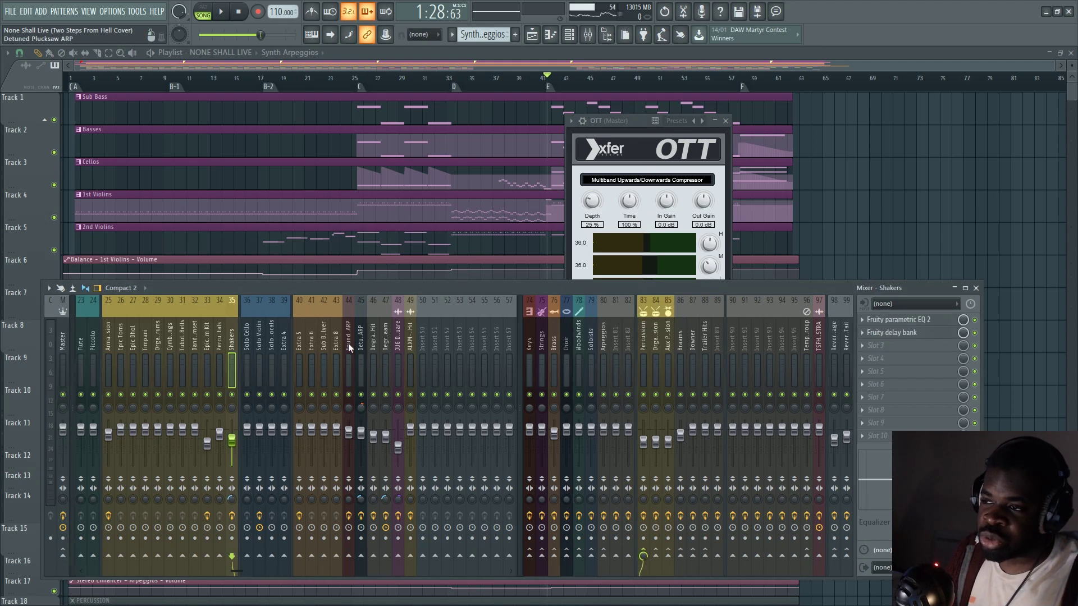
scroll(192, 339, up, 8)
click(68, 339)
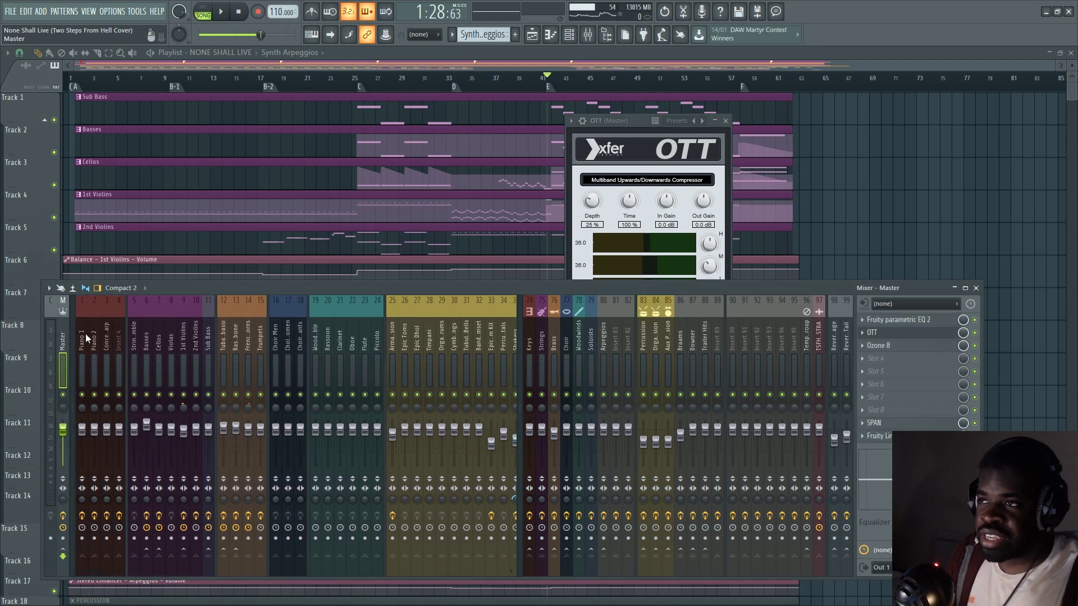
Move the OTT window clear of the mixer, point out its mid-band gain knob, and close the plugin.
drag(620, 130, 451, 101)
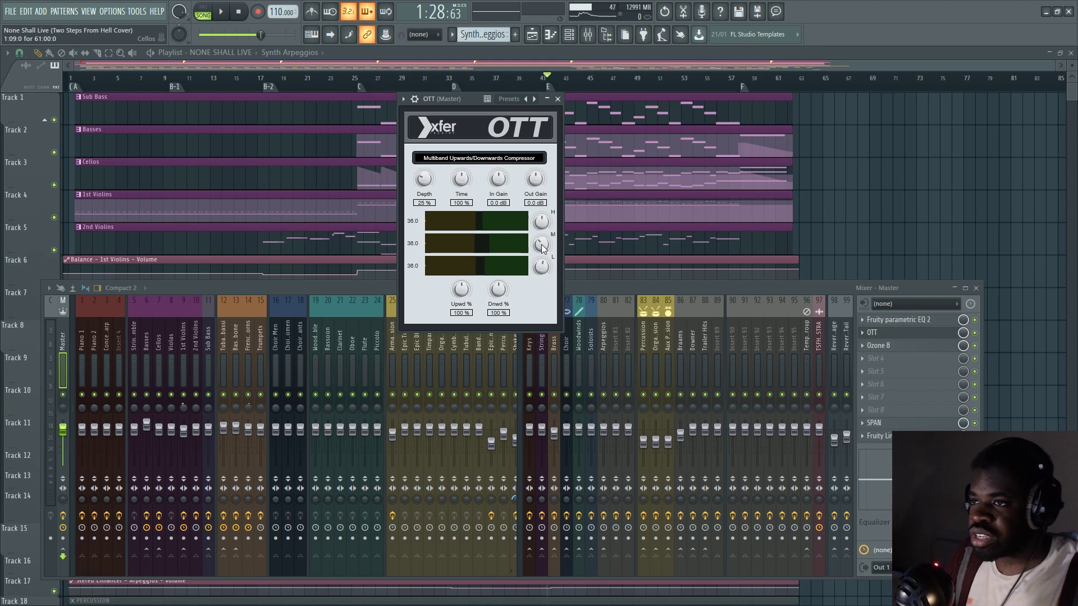
drag(460, 102, 322, 124)
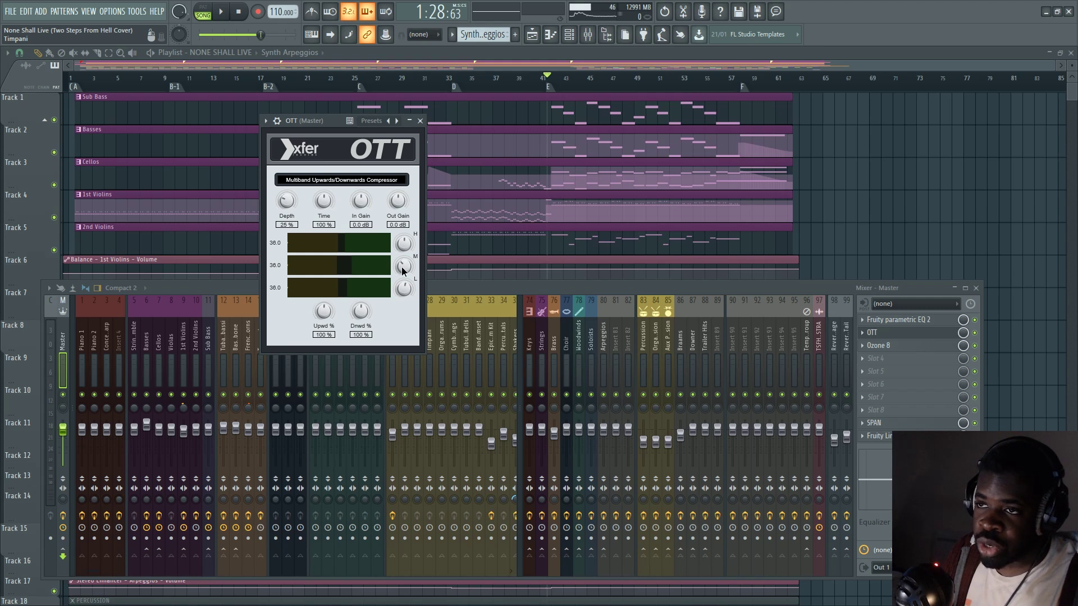
drag(404, 258, 399, 277)
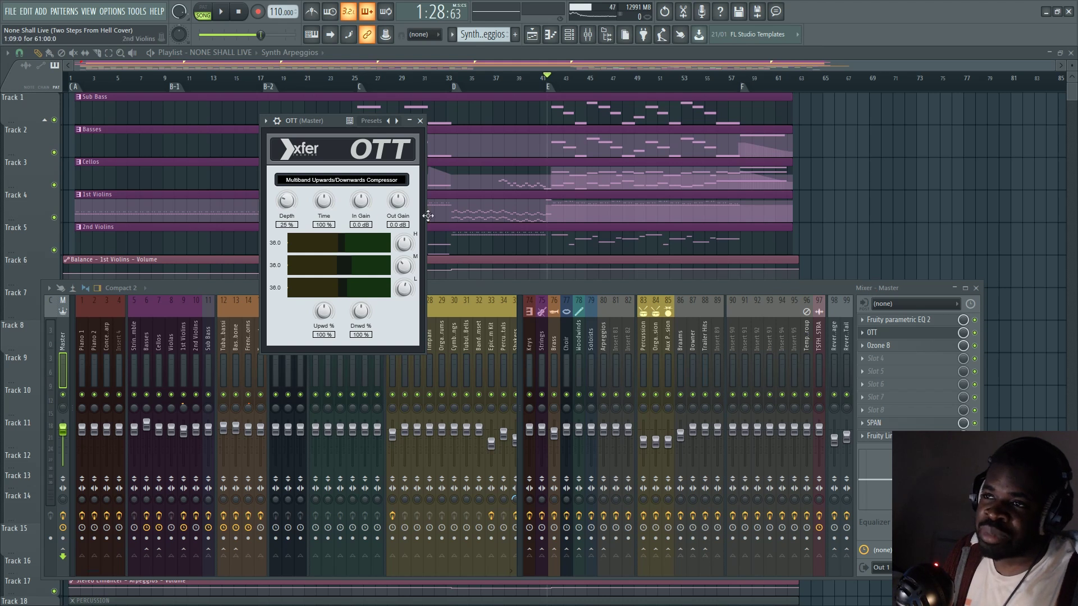
click(420, 120)
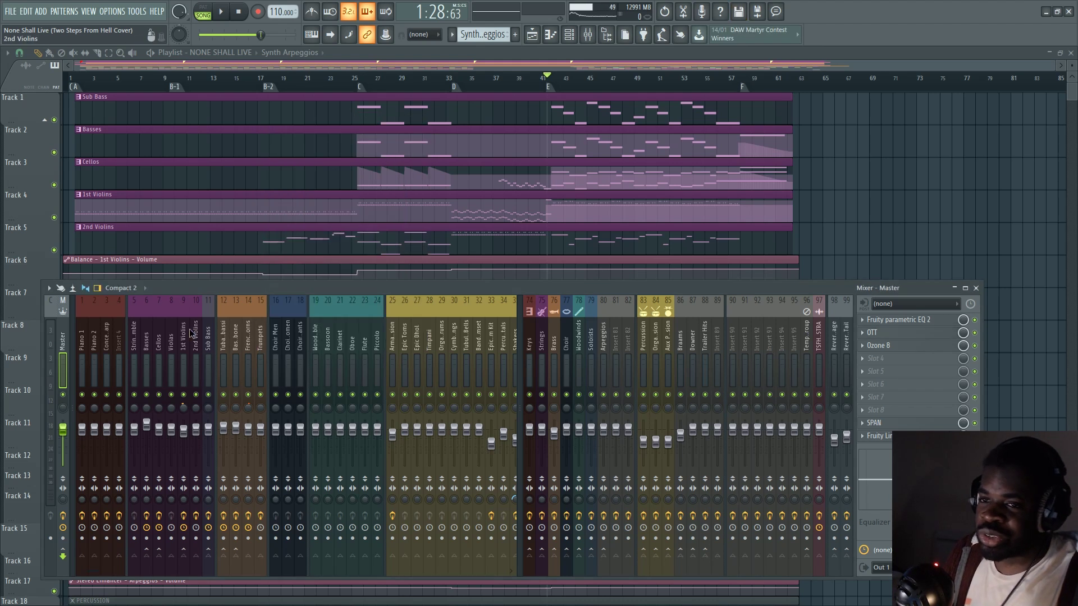
Step through the mixer tracks from 2nd Violins to Tuba & Cimbassi, and hide the mixer.
click(199, 336)
key(Right)
key(Right)
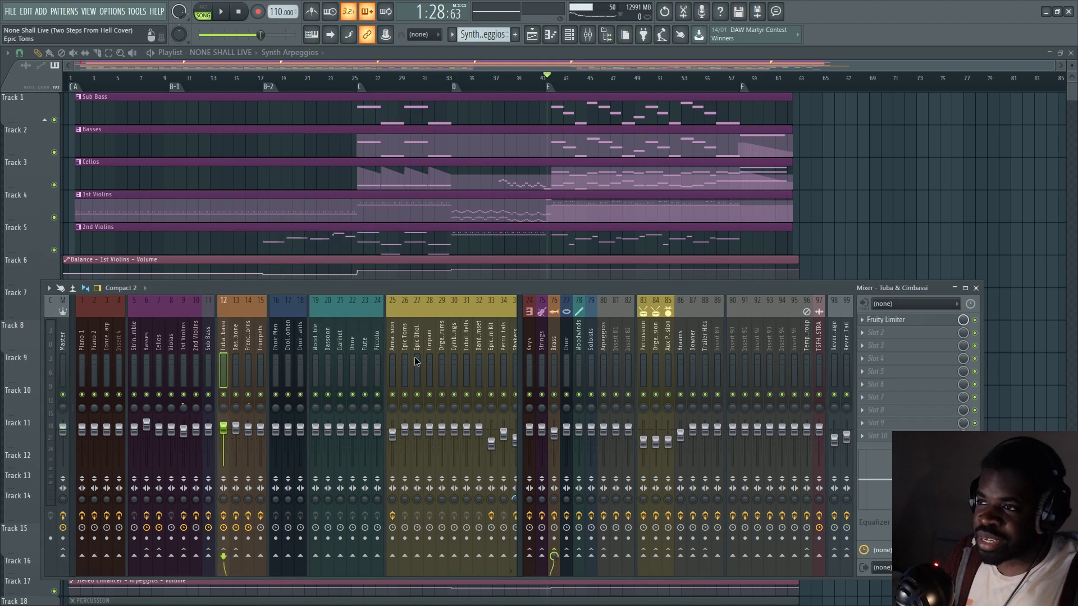
key(F9)
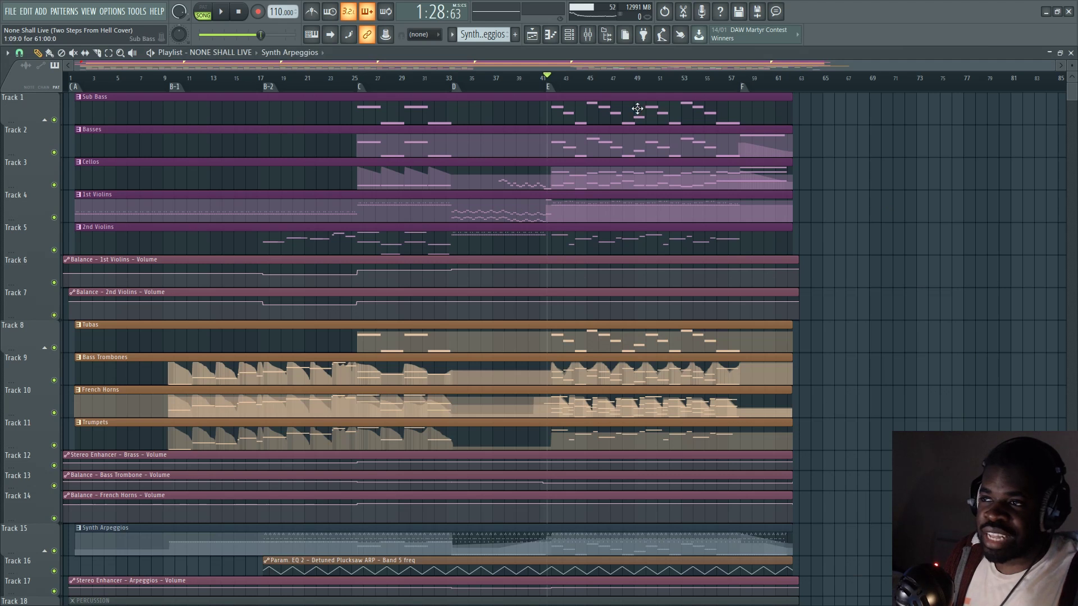
Look down the playlist from the string and brass parts to the percussion audio tracks.
ctrl+right_click(946, 197)
ctrl+right_click(769, 289)
scroll(641, 450, down, 1)
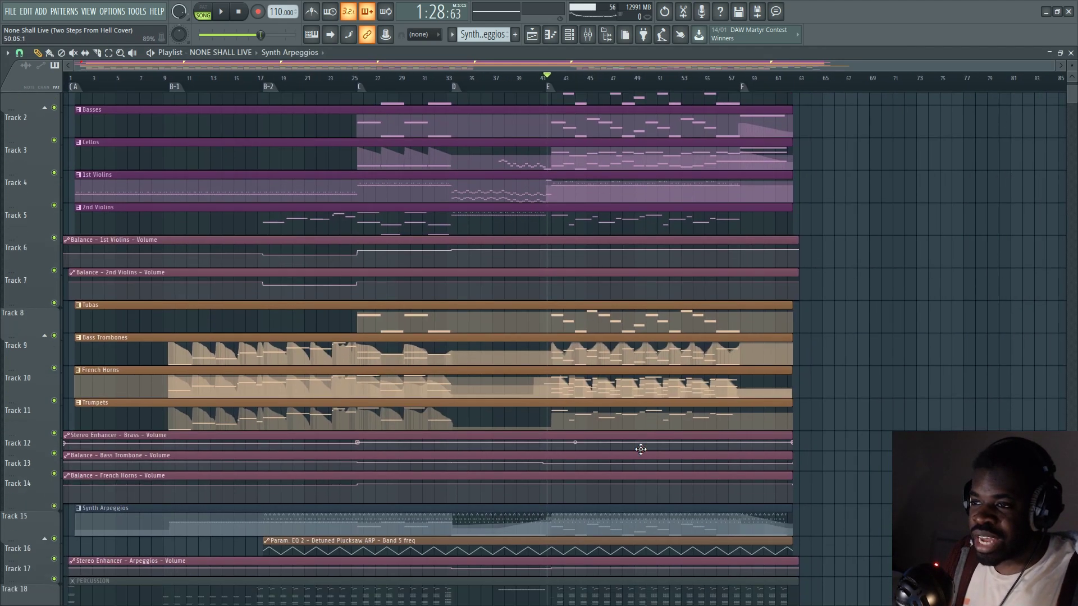
scroll(641, 449, down, 6)
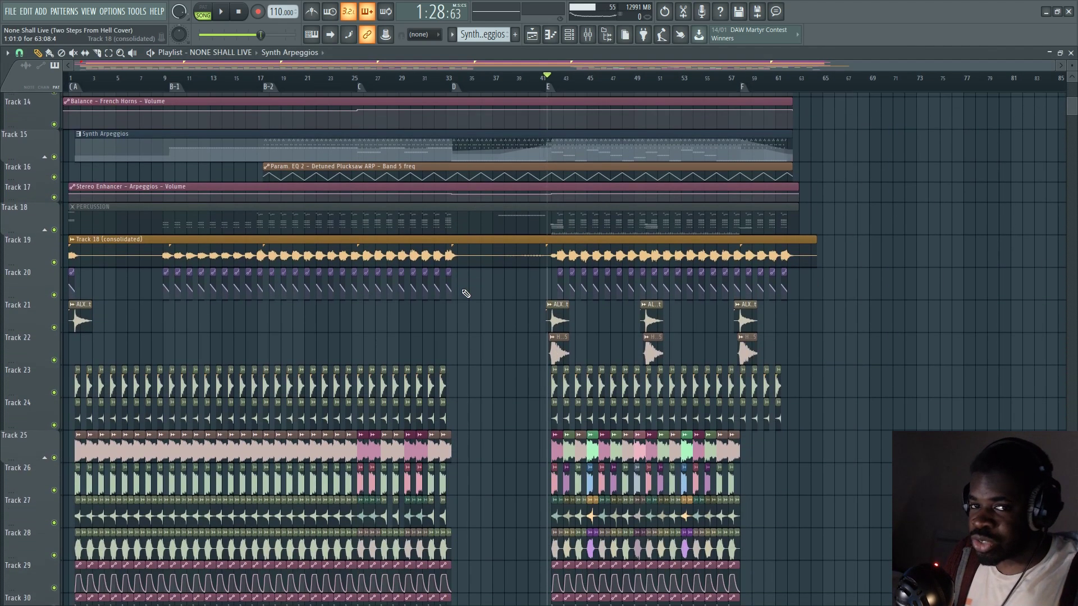
scroll(678, 366, down, 2)
Show the mixer, open OTT on the Master track for another look, and close both the plugin and the mixer.
key(F9)
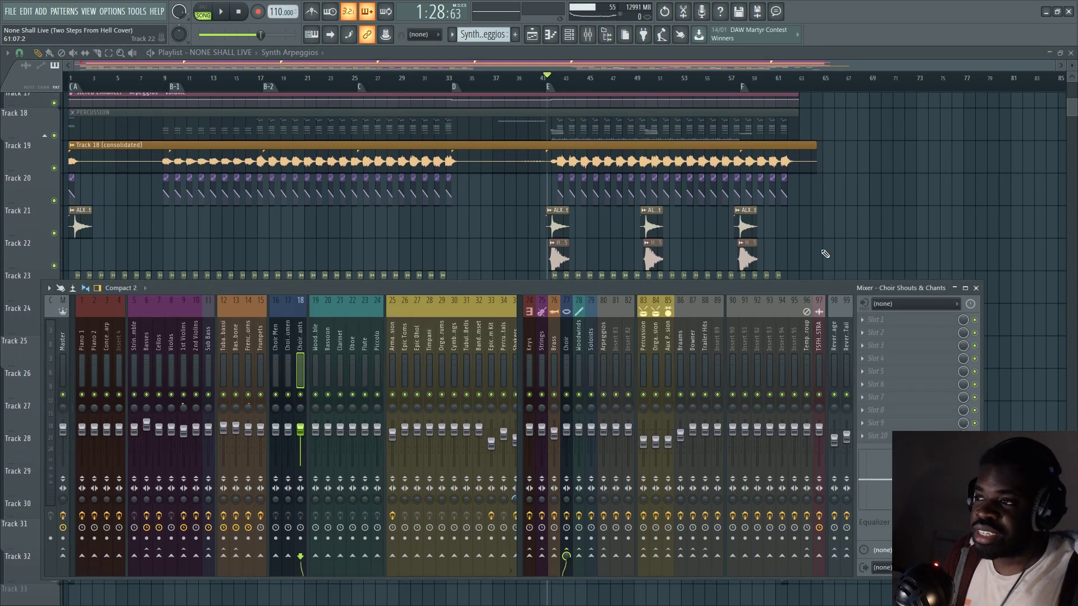
click(62, 359)
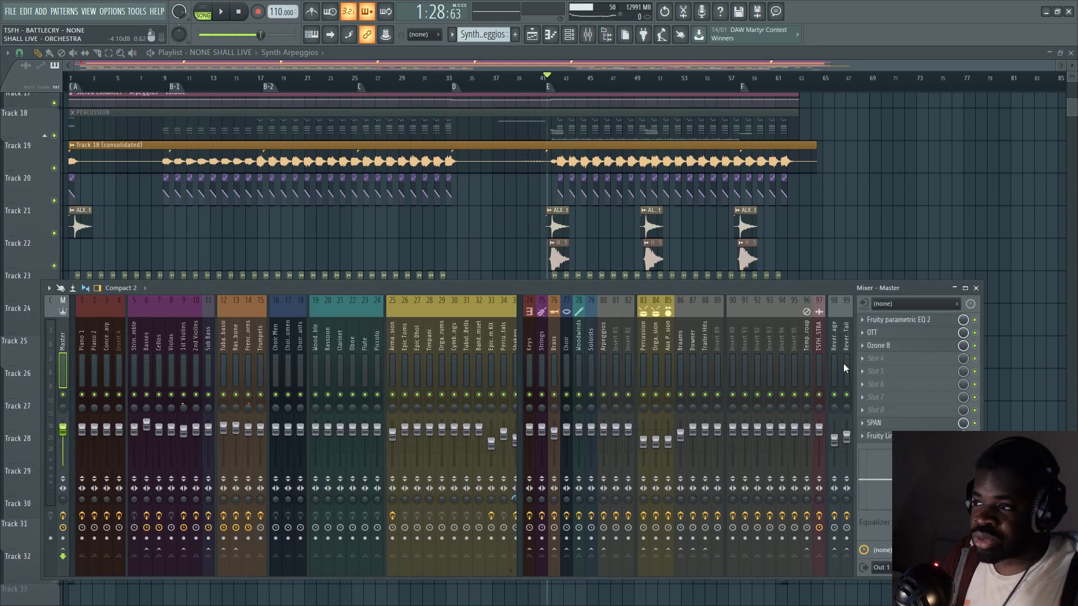
click(946, 335)
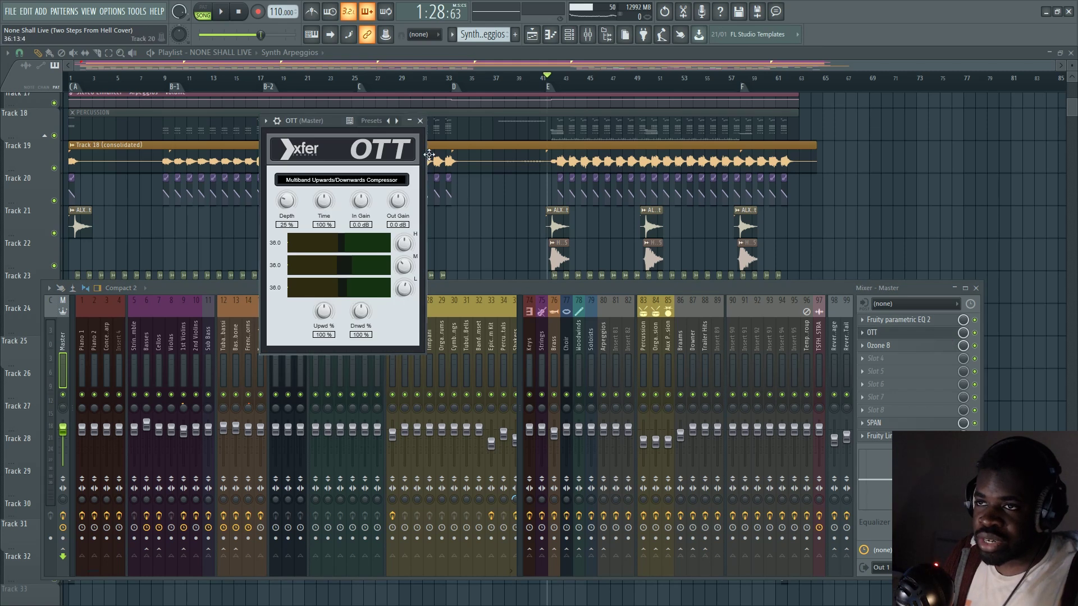
click(420, 121)
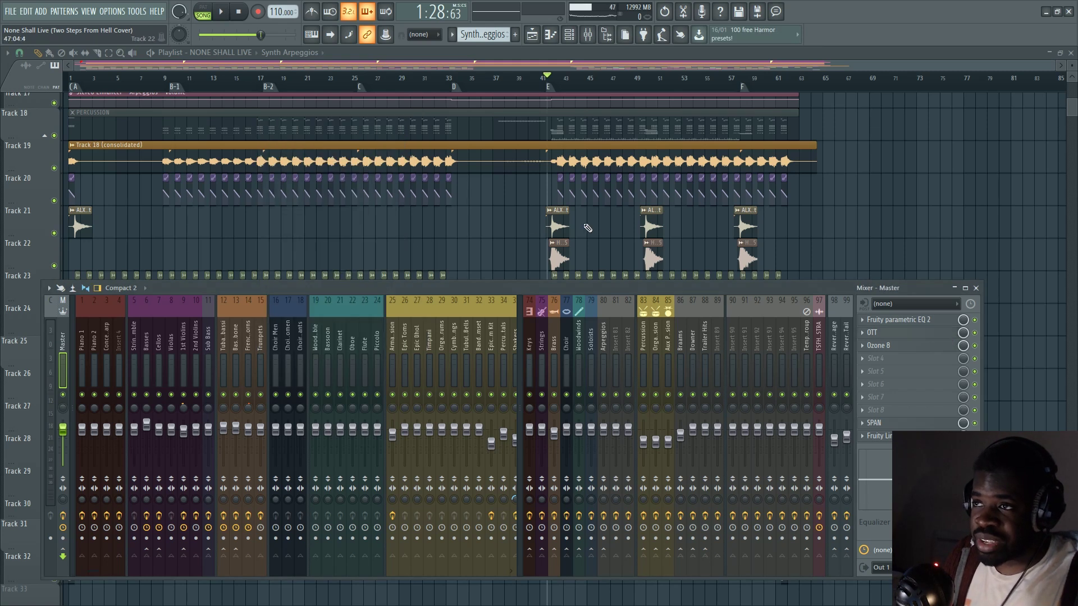
key(F9)
Fit the whole arrangement in the playlist from the first track and set the playback position to marker A.
scroll(512, 247, up, 6)
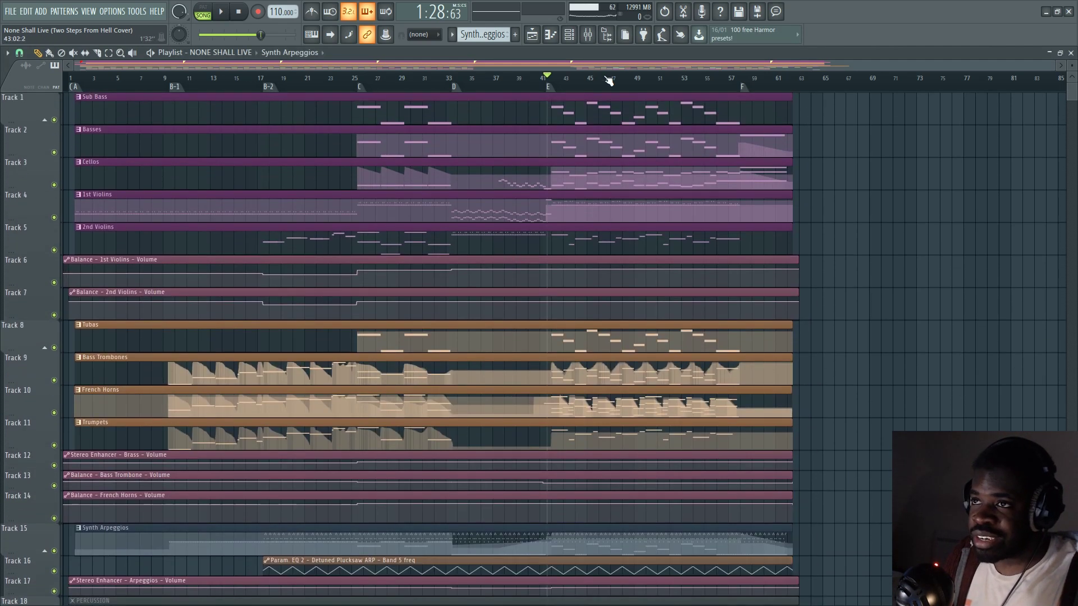
scroll(657, 88, up, 2)
scroll(524, 64, up, 4)
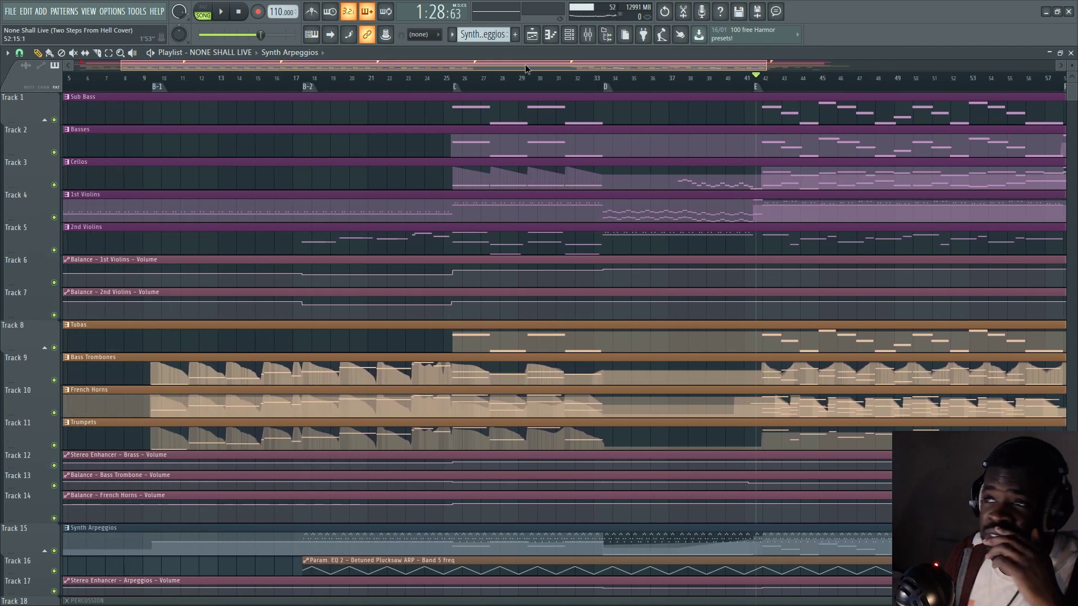
scroll(422, 61, down, 3)
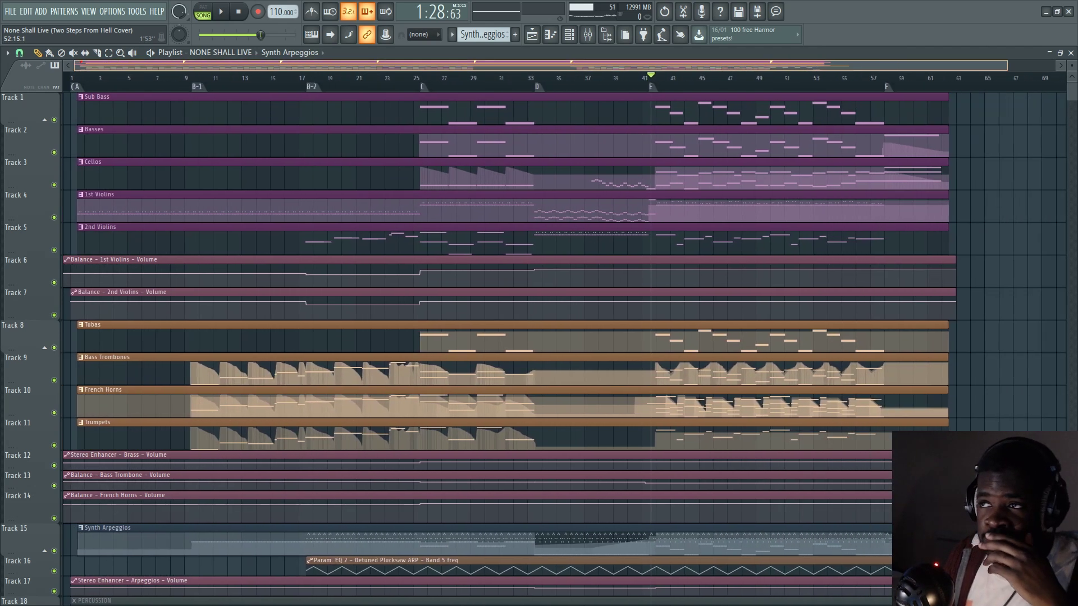
scroll(422, 64, up, 3)
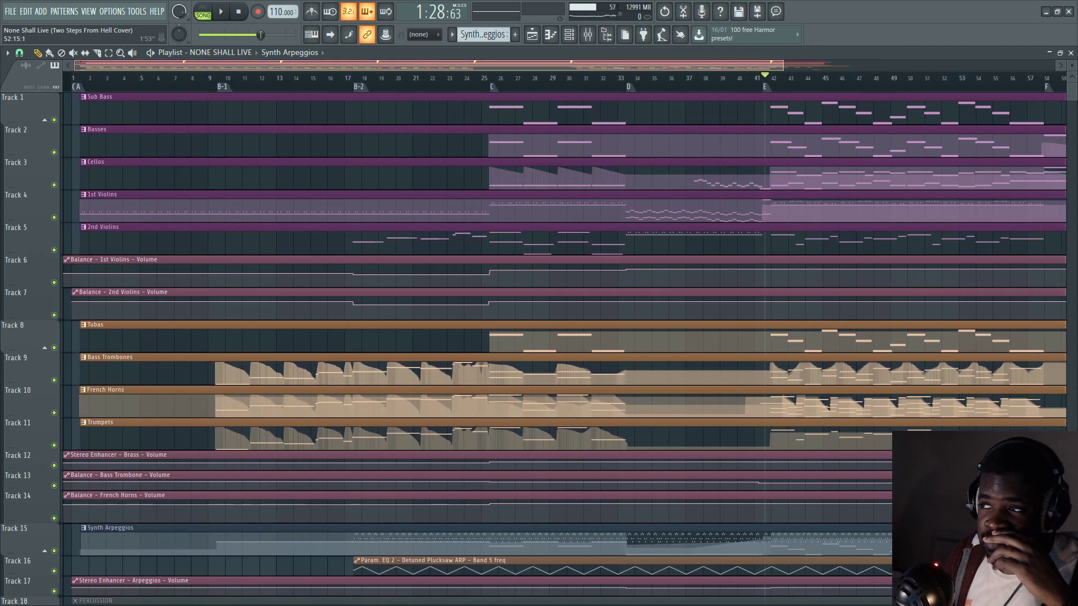
scroll(422, 64, down, 1)
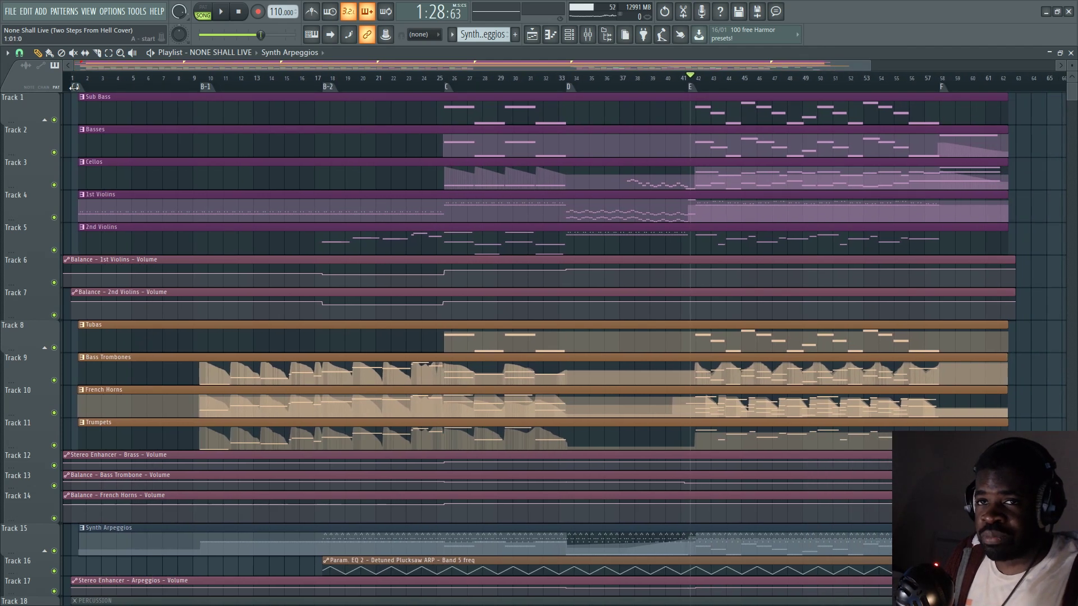
click(82, 88)
Review the percussion tracks and the mixer once more, and return to the string parts at the start of the playlist.
scroll(603, 383, down, 8)
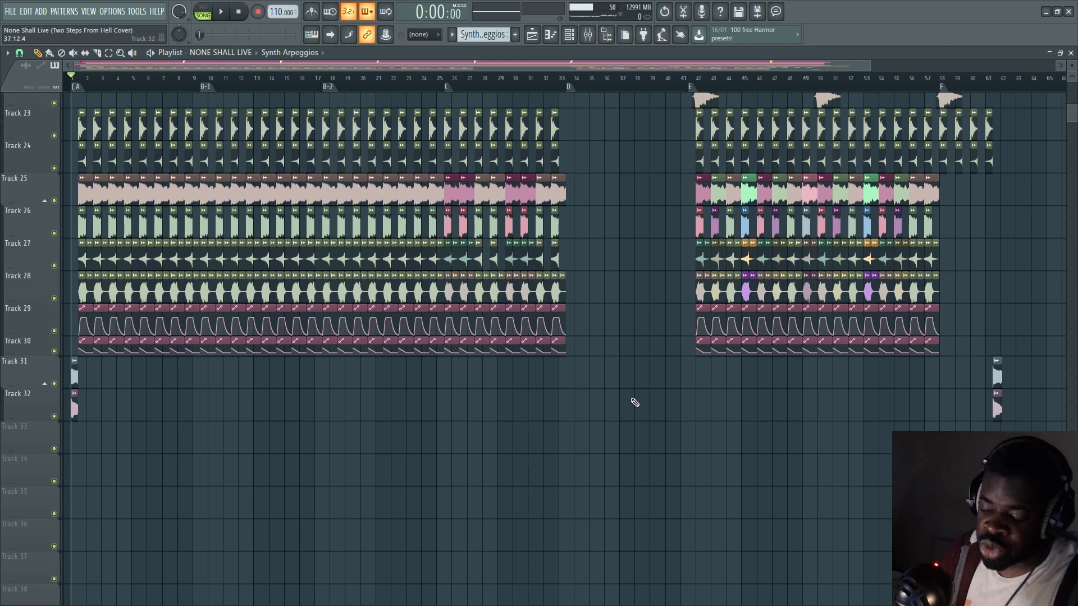
key(F9)
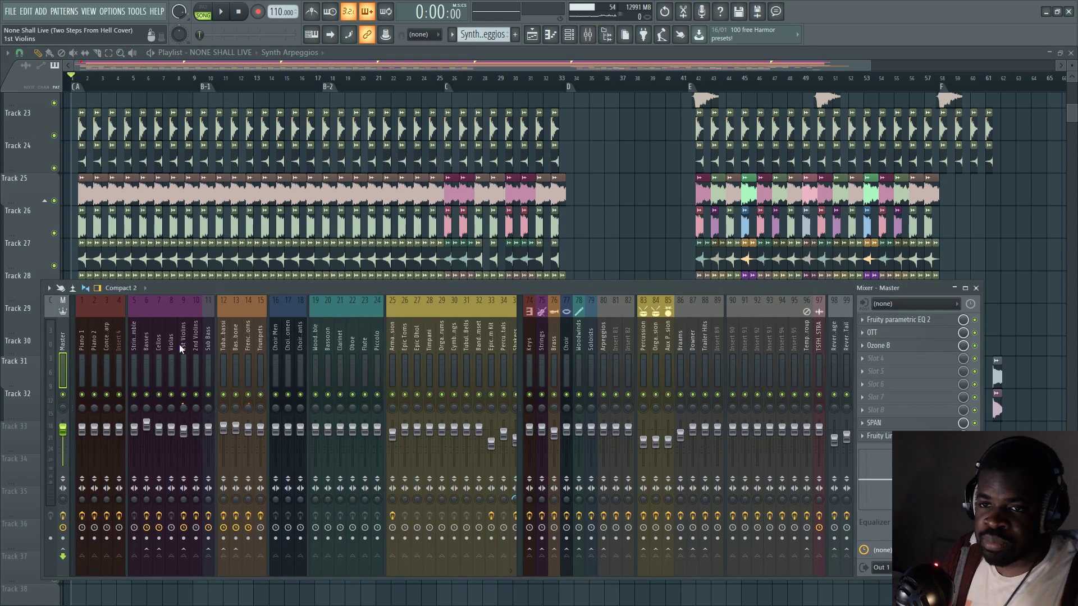
key(F9)
scroll(636, 284, up, 3)
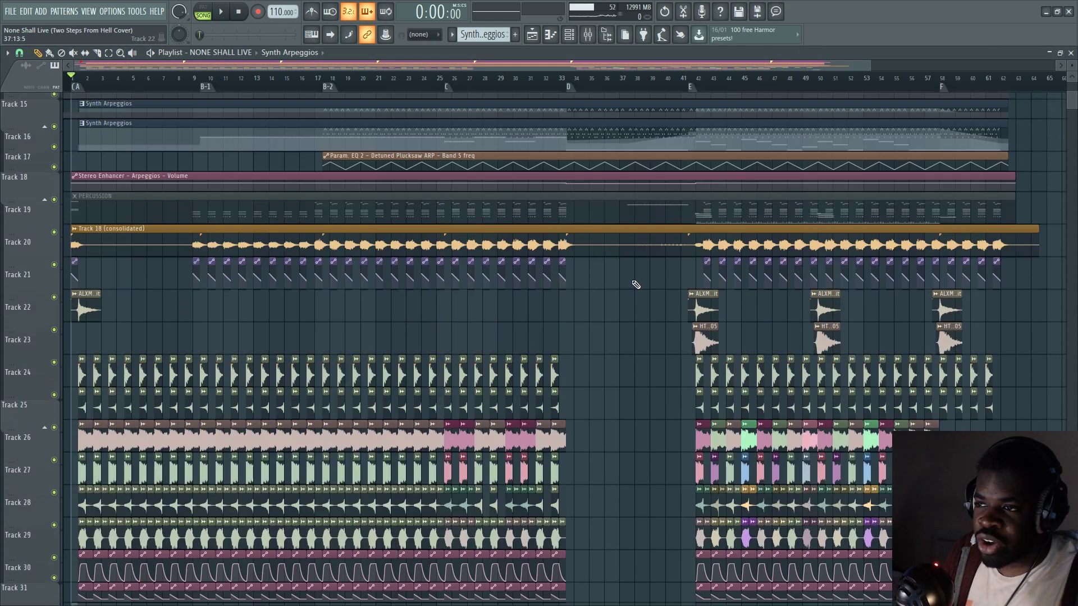
scroll(635, 285, up, 5)
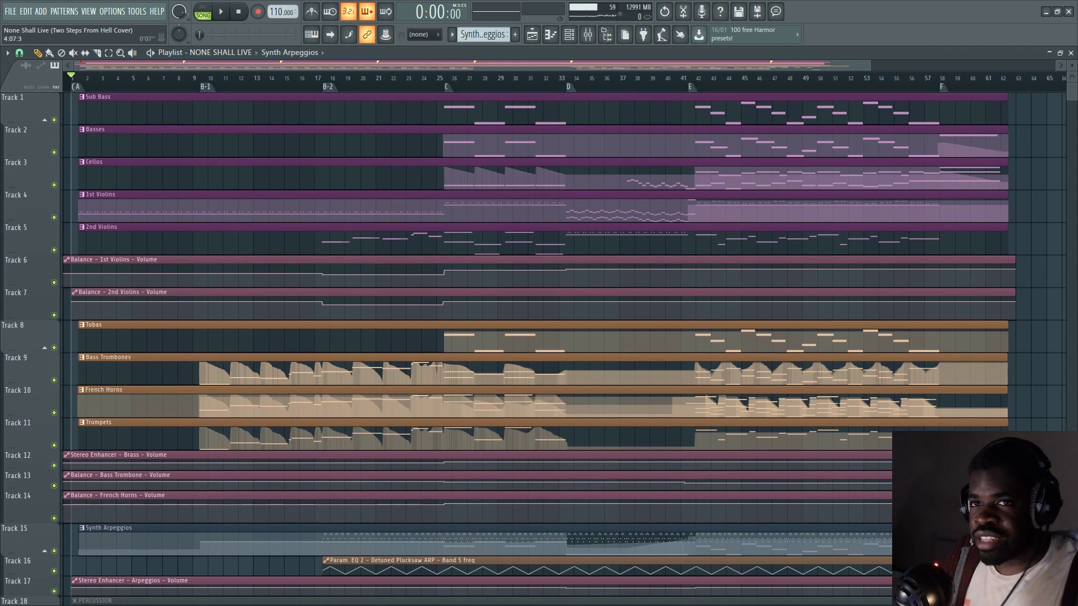